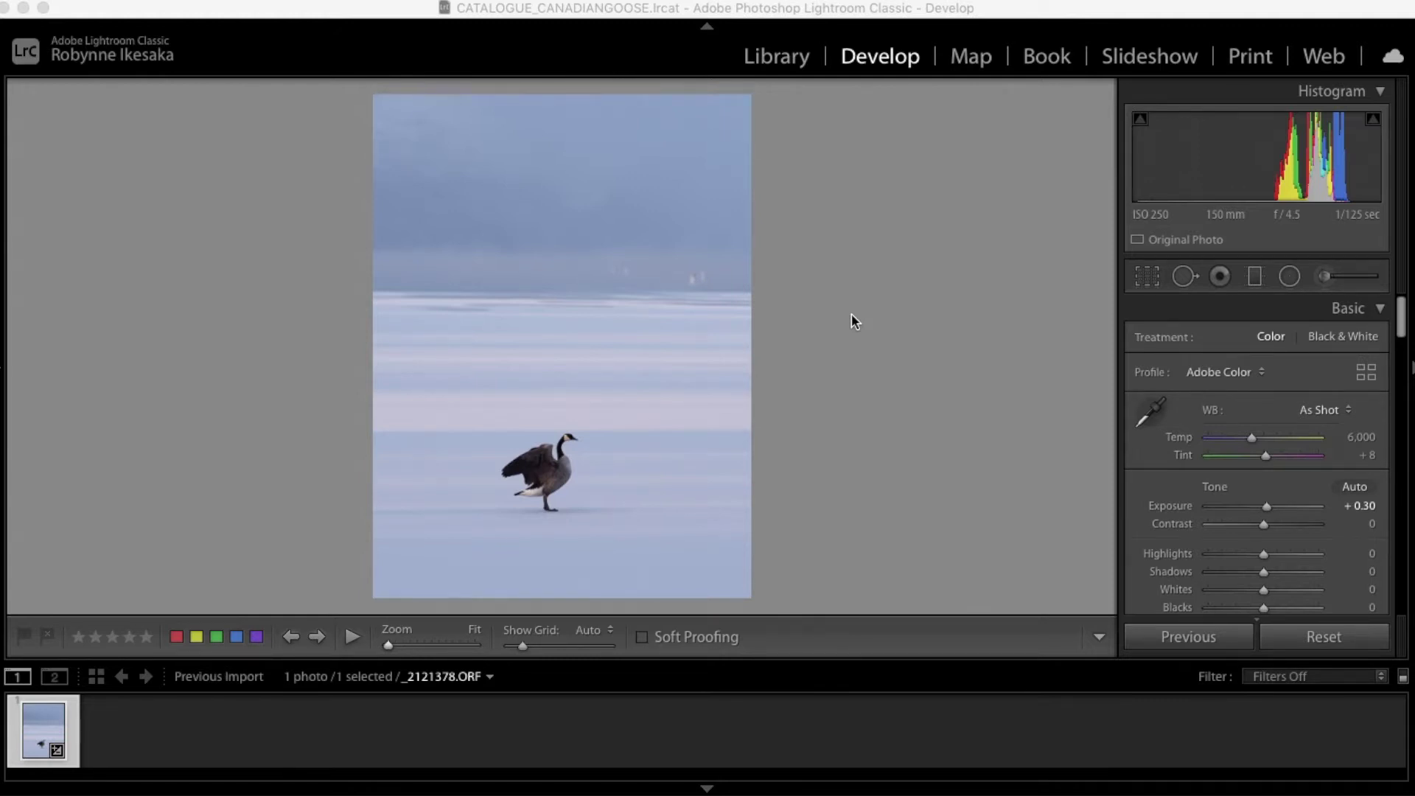
Set the goose photo's Exposure to +0.50 and Contrast to +15
scroll(1263, 443, "down", 3)
double_click(1264, 361)
left_click_drag(1264, 361, 1271, 362)
scroll(1270, 368, "down", 2)
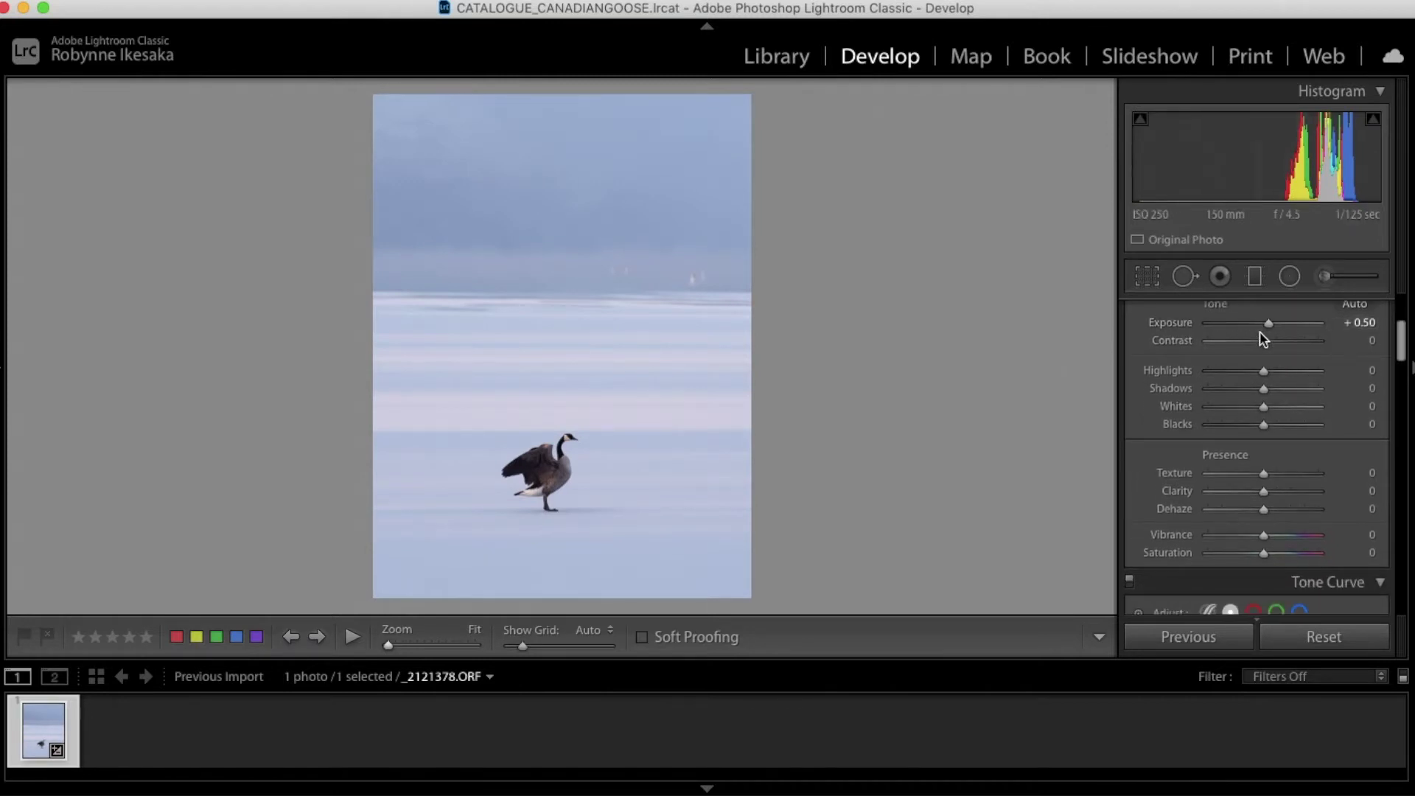
left_click_drag(1265, 341, 1272, 343)
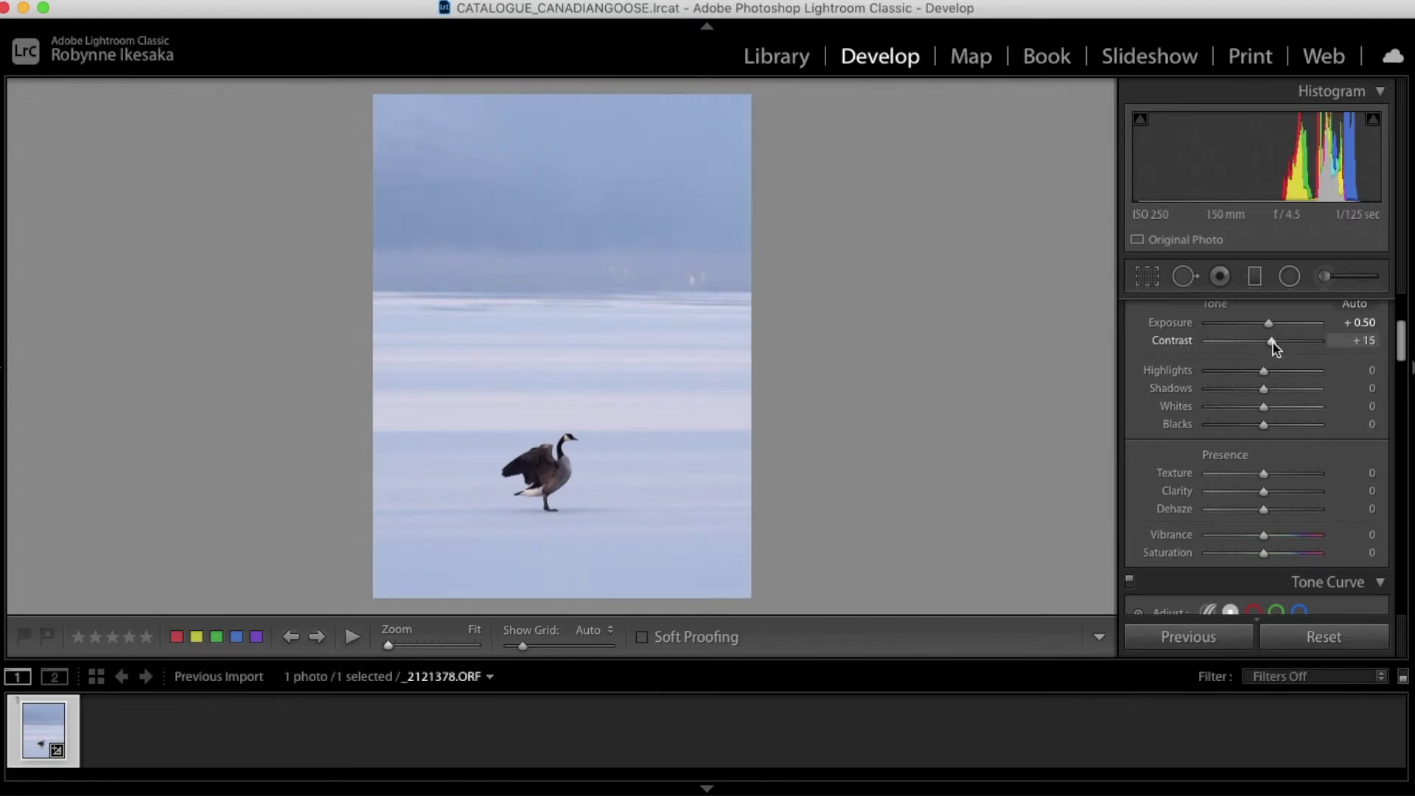
Adjust the photo's tonal balance with Highlights −25, Shadows +25, Whites +10 and Blacks −25
scroll(1271, 383, "down", 1)
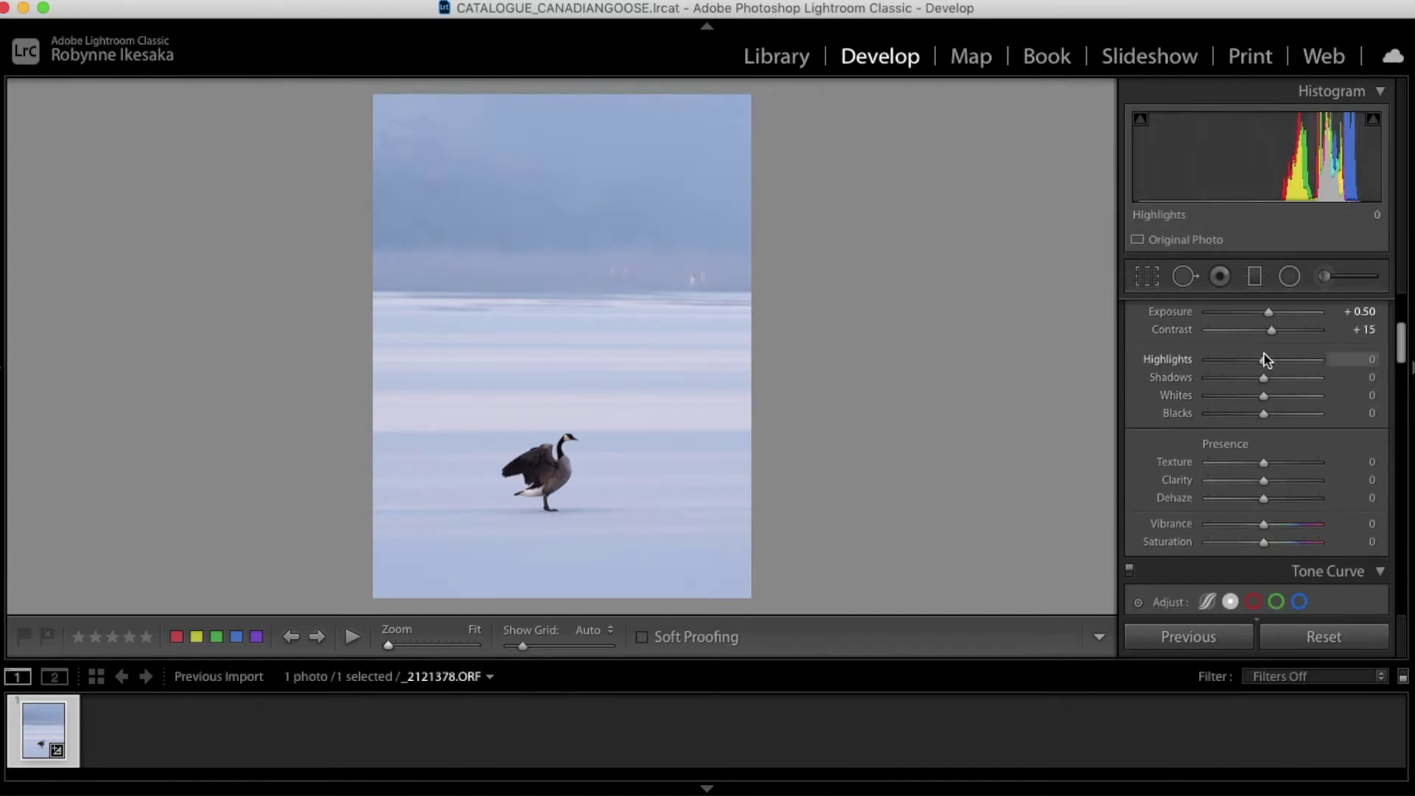
mouse_move(1263, 360)
left_mouse_down()
mouse_move(1203, 364)
mouse_move(1319, 375)
mouse_move(1172, 364)
mouse_move(1301, 384)
mouse_move(1250, 378)
left_mouse_up()
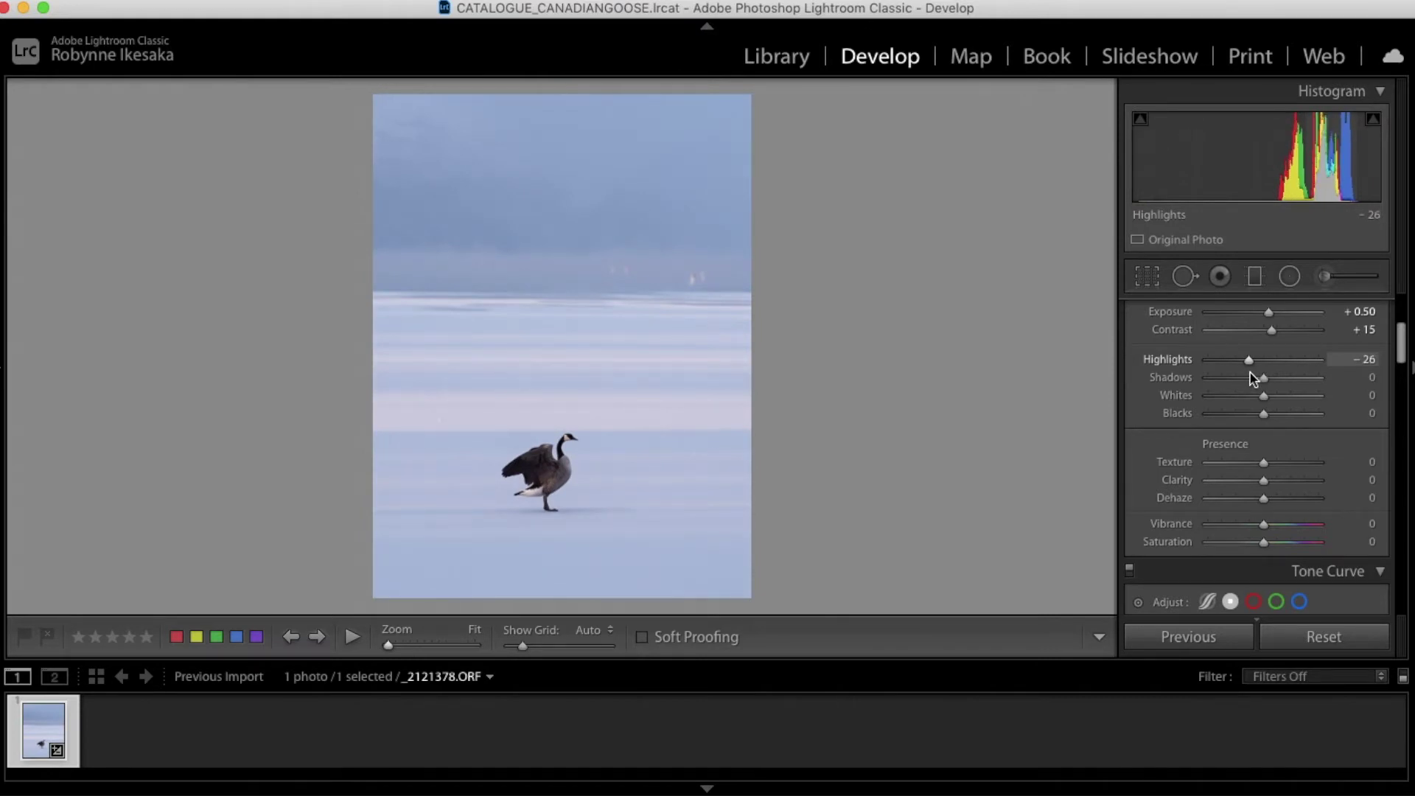
left_click_drag(1252, 378, 1254, 378)
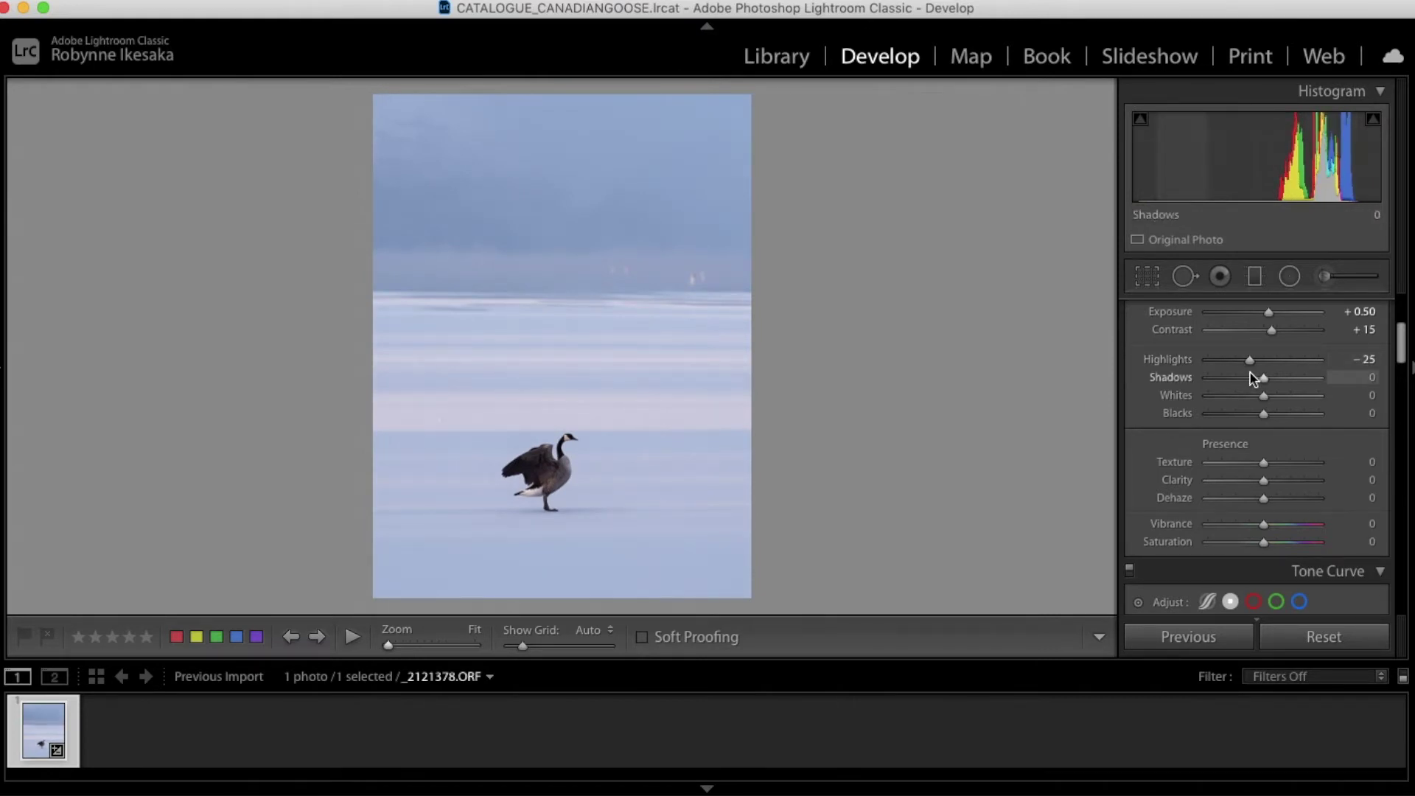
mouse_move(1264, 378)
left_mouse_down()
mouse_move(1303, 381)
mouse_move(1264, 380)
mouse_move(1279, 386)
left_mouse_up()
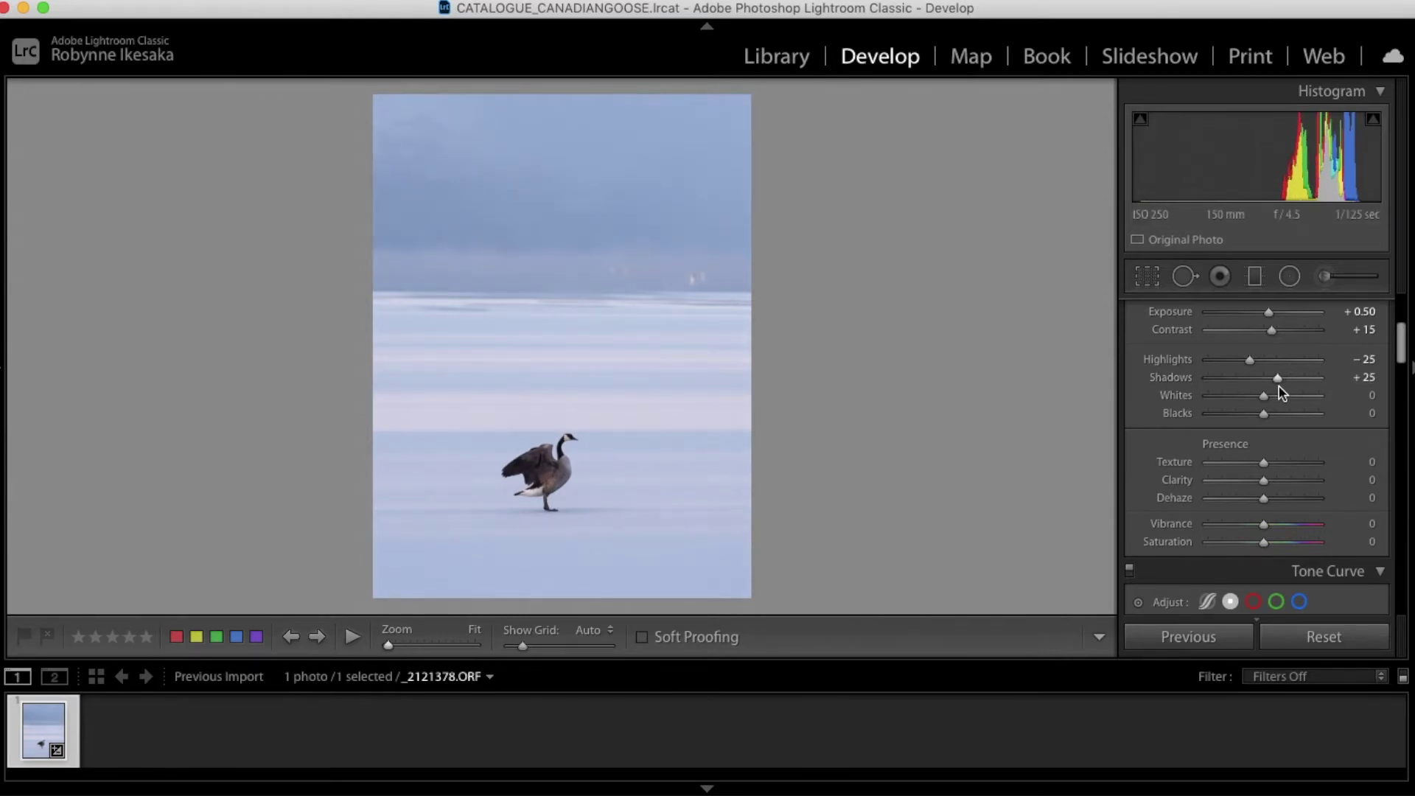
left_click_drag(1264, 398, 1249, 419)
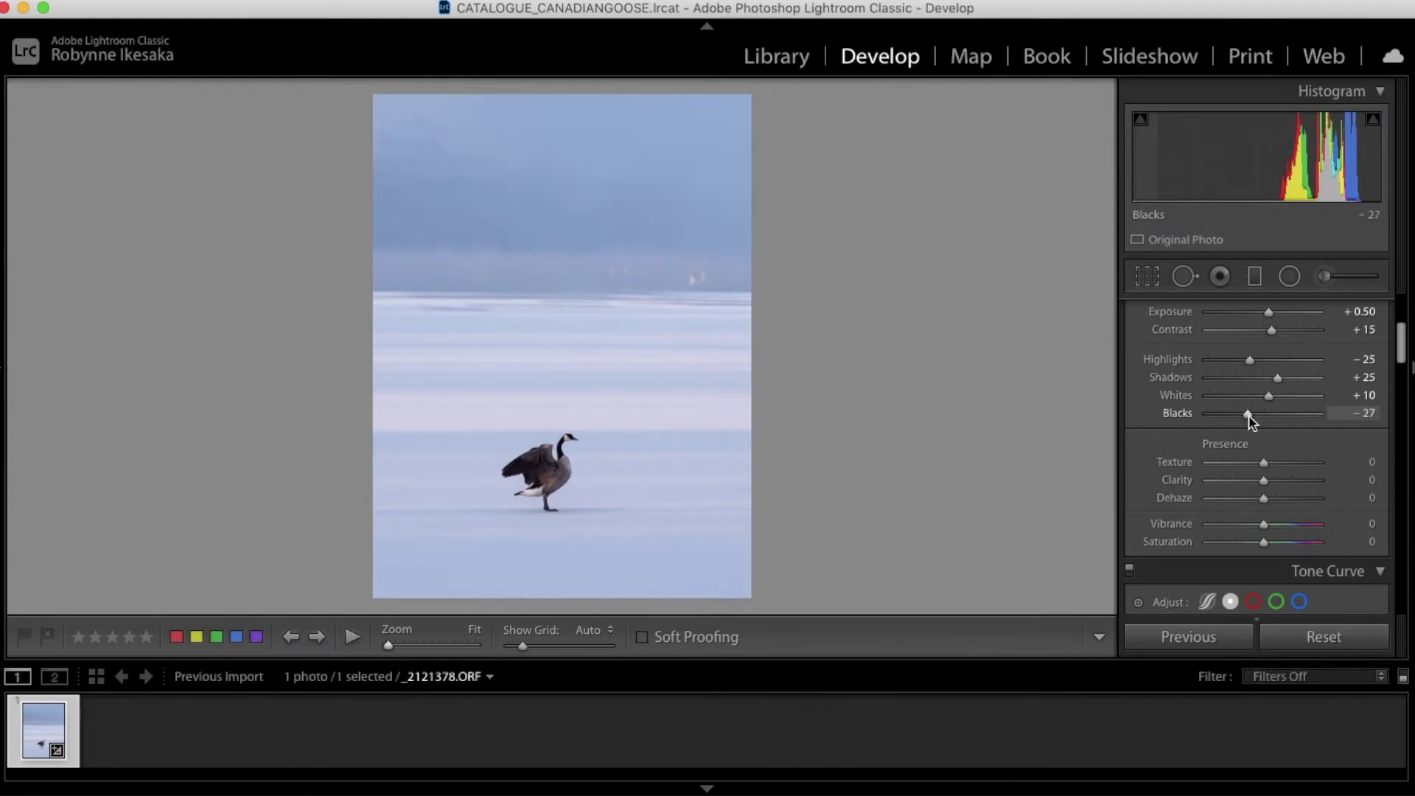
left_click_drag(1250, 417, 1268, 396)
Adjust the photo's presence settings to Clarity +15, Vibrance +45 and Saturation −20
scroll(1261, 402, "down", 3)
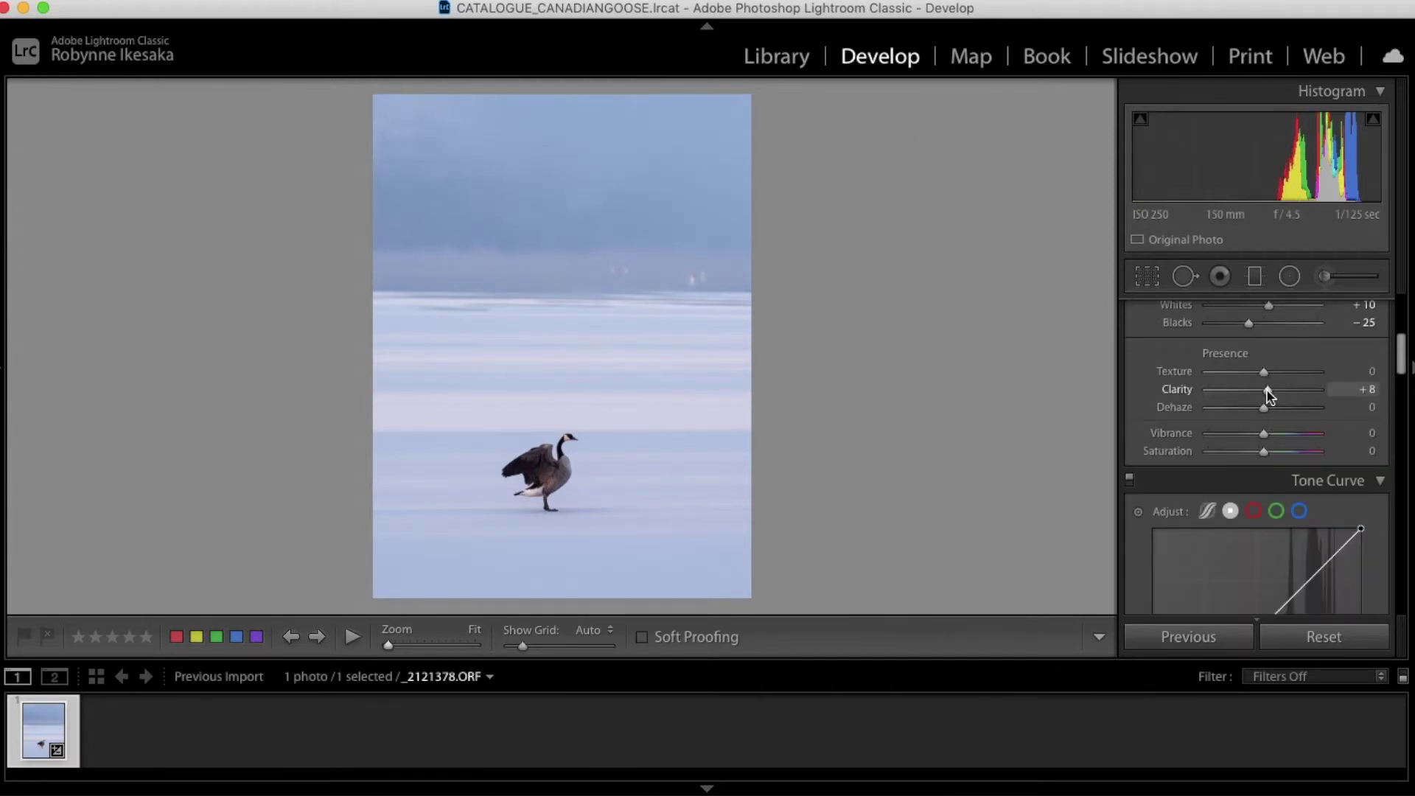
left_click_drag(1268, 396, 1274, 396)
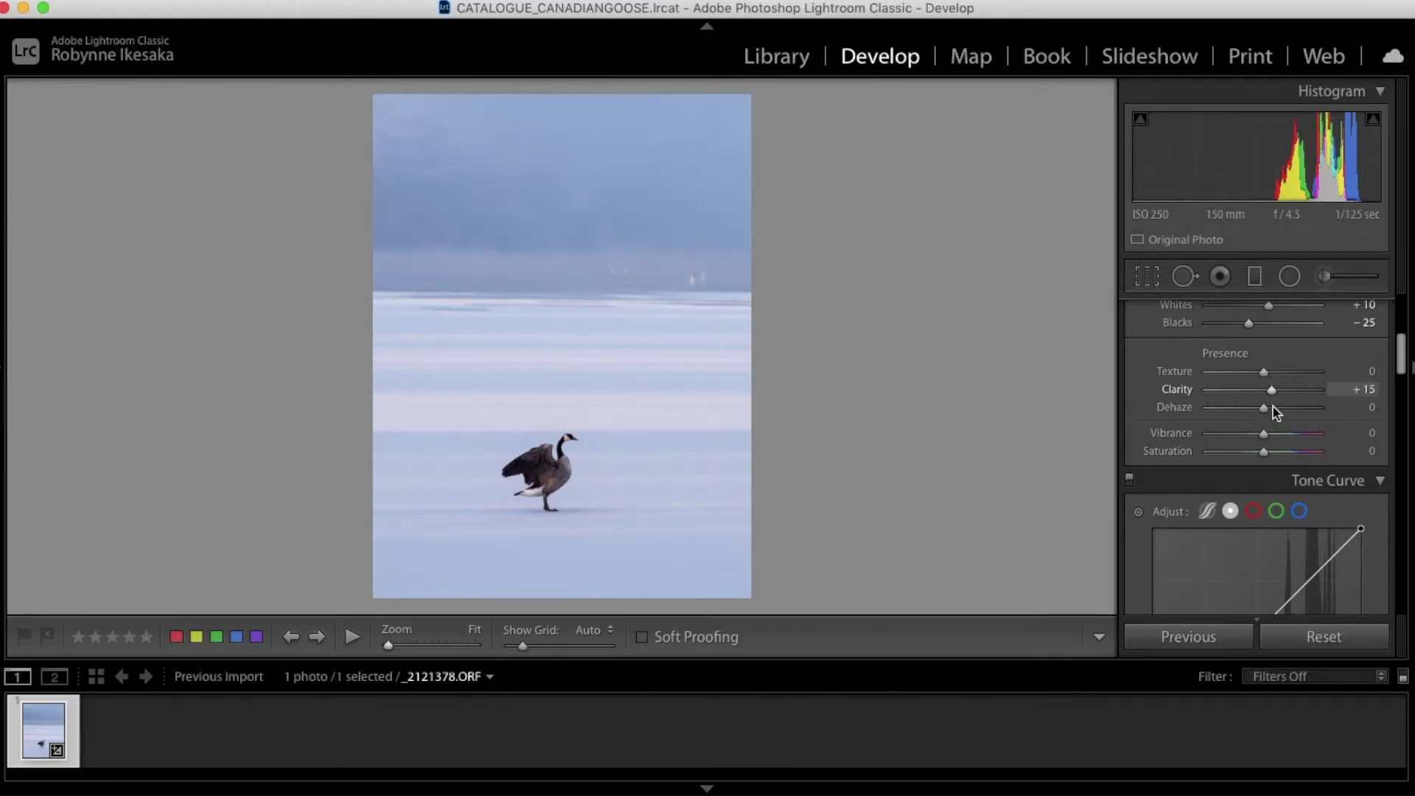
mouse_move(1264, 436)
left_mouse_down()
mouse_move(1191, 444)
mouse_move(1323, 452)
mouse_move(1288, 440)
left_mouse_up()
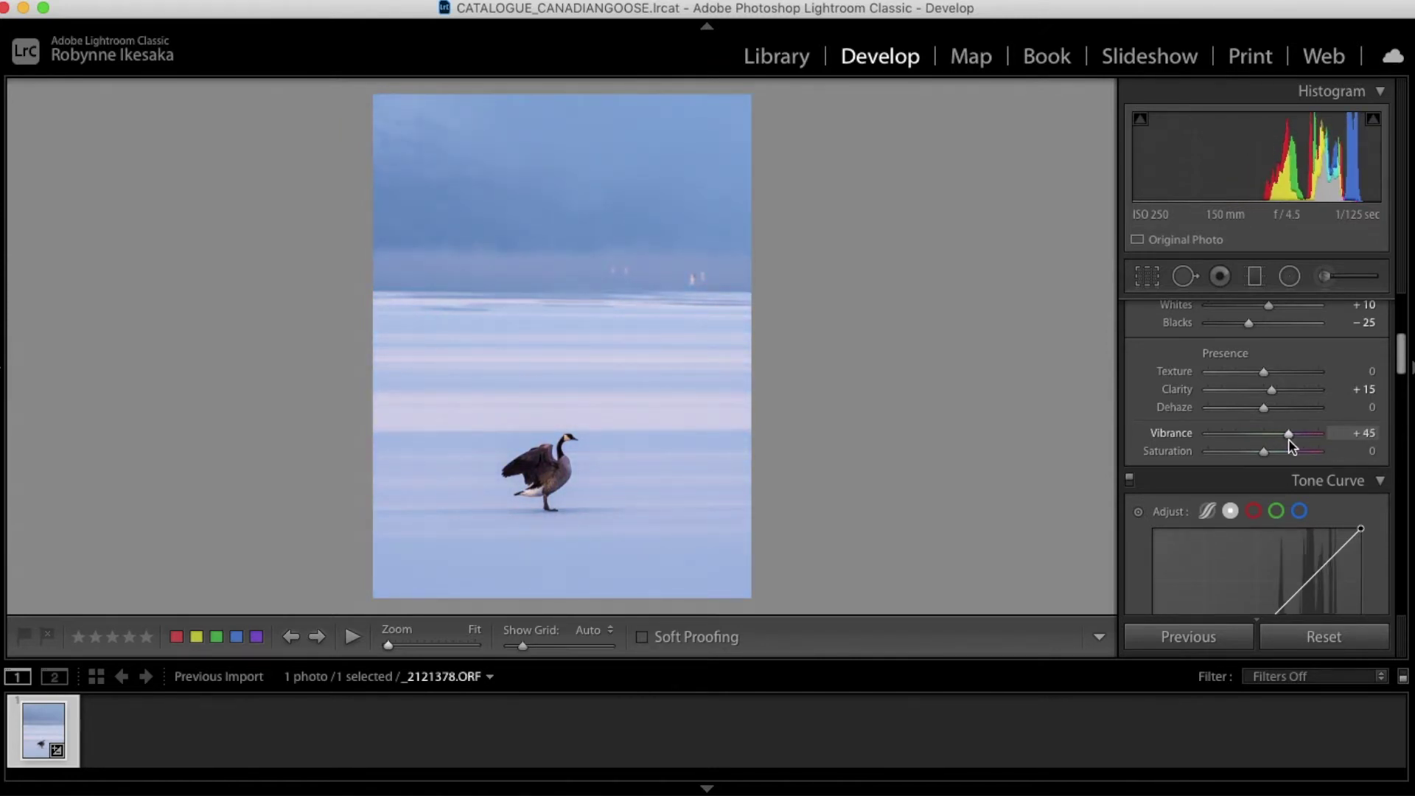
left_click_drag(1263, 452, 1257, 453)
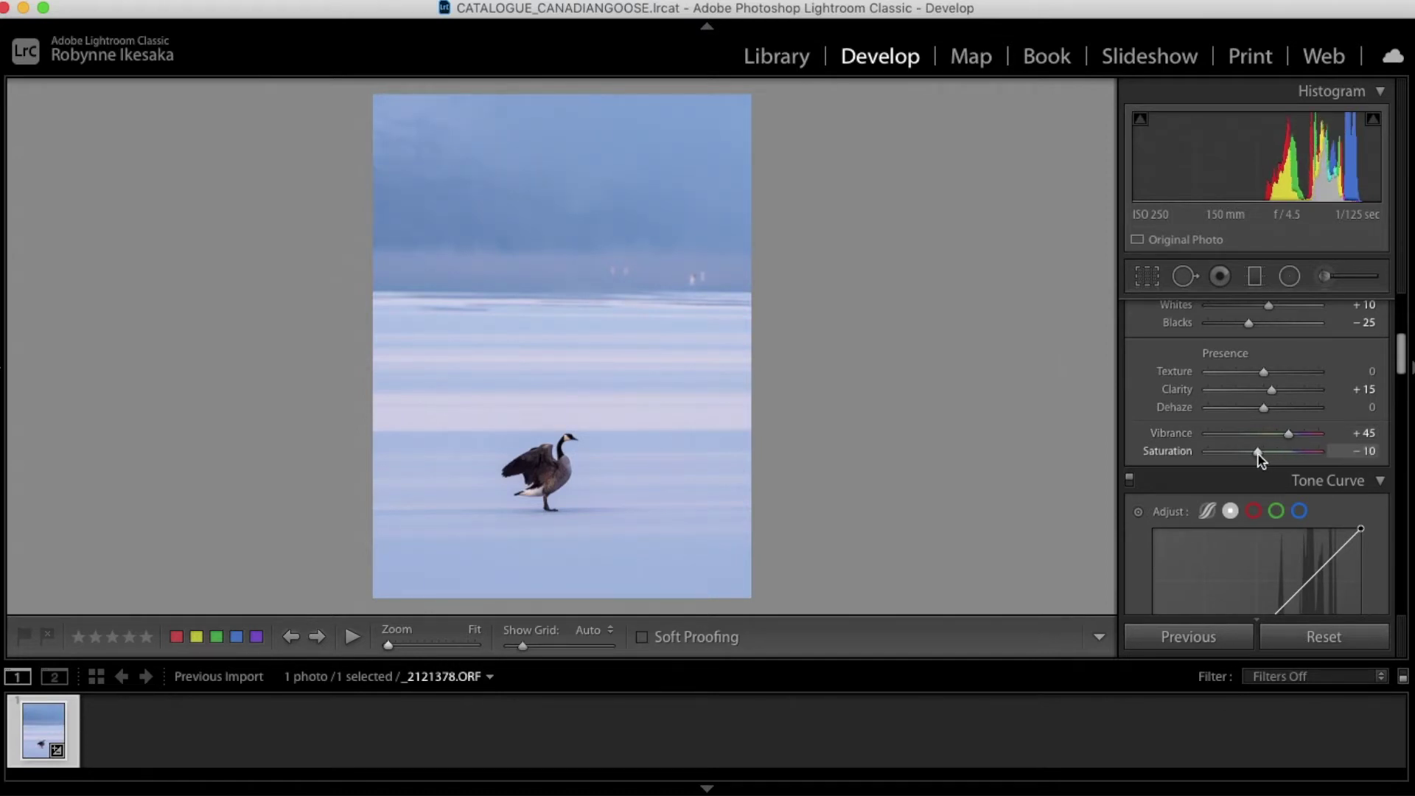
left_click_drag(1260, 459, 1257, 459)
left_click_drag(1257, 460, 1256, 460)
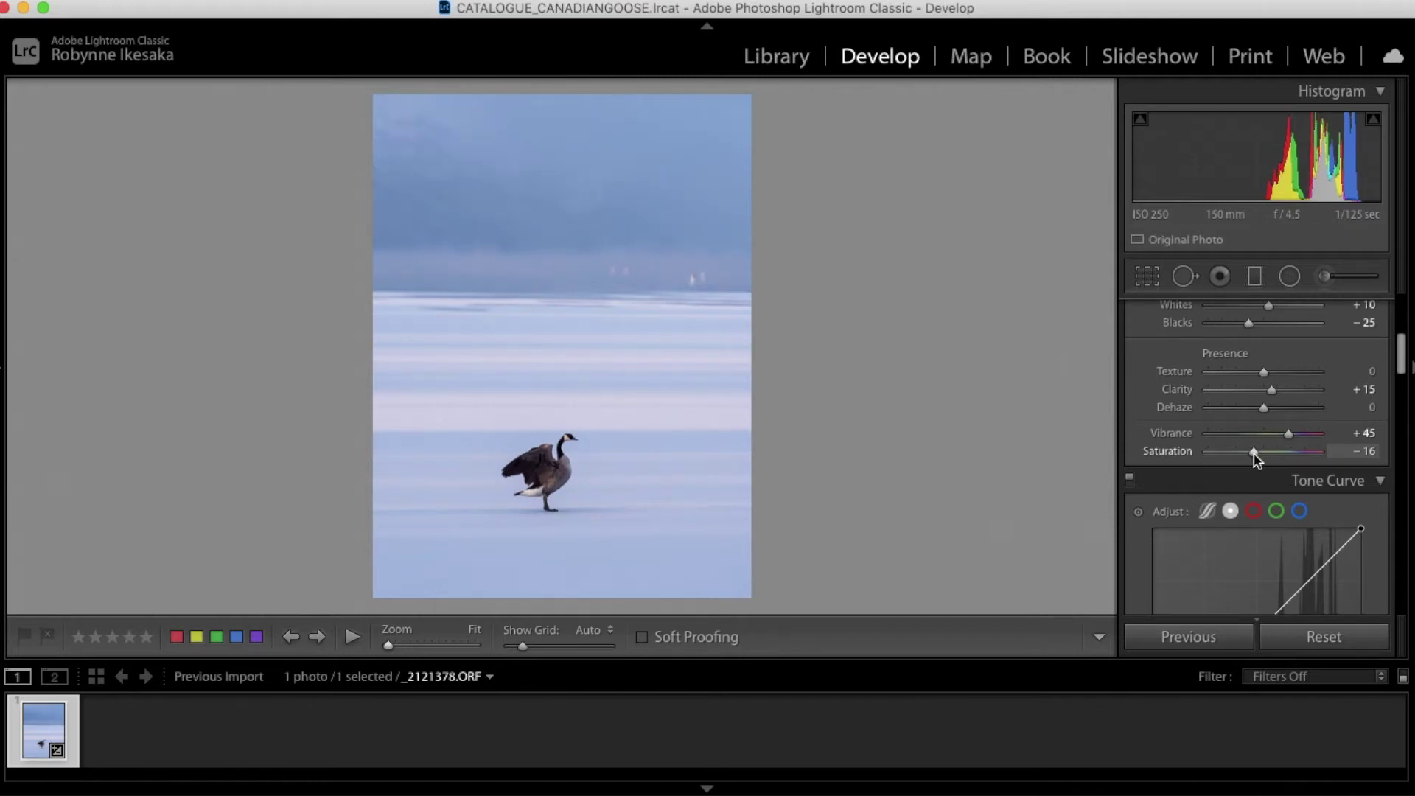
left_click_drag(1258, 460, 1256, 459)
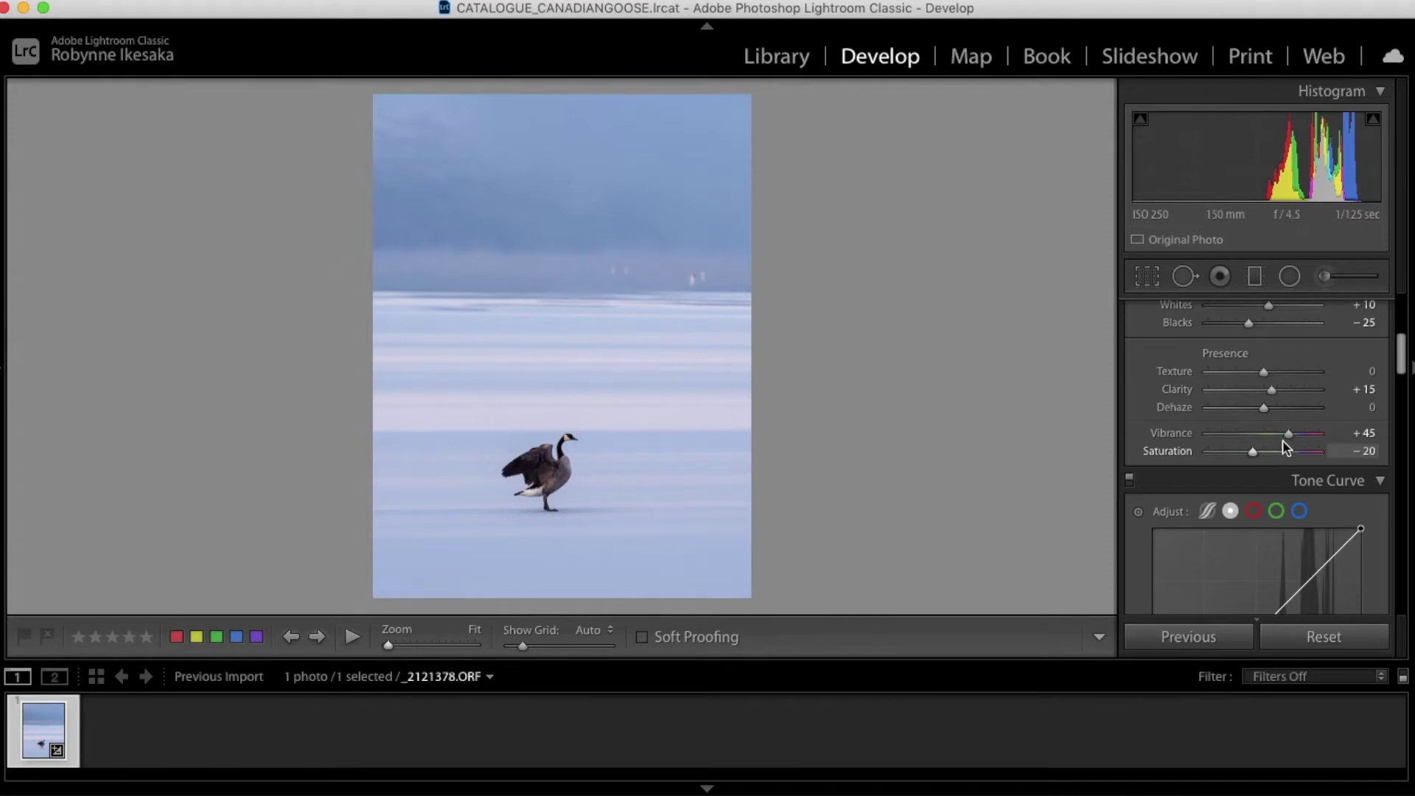
Set the Sharpening Amount to 60 in the Detail settings
scroll(1282, 449, "down", 5)
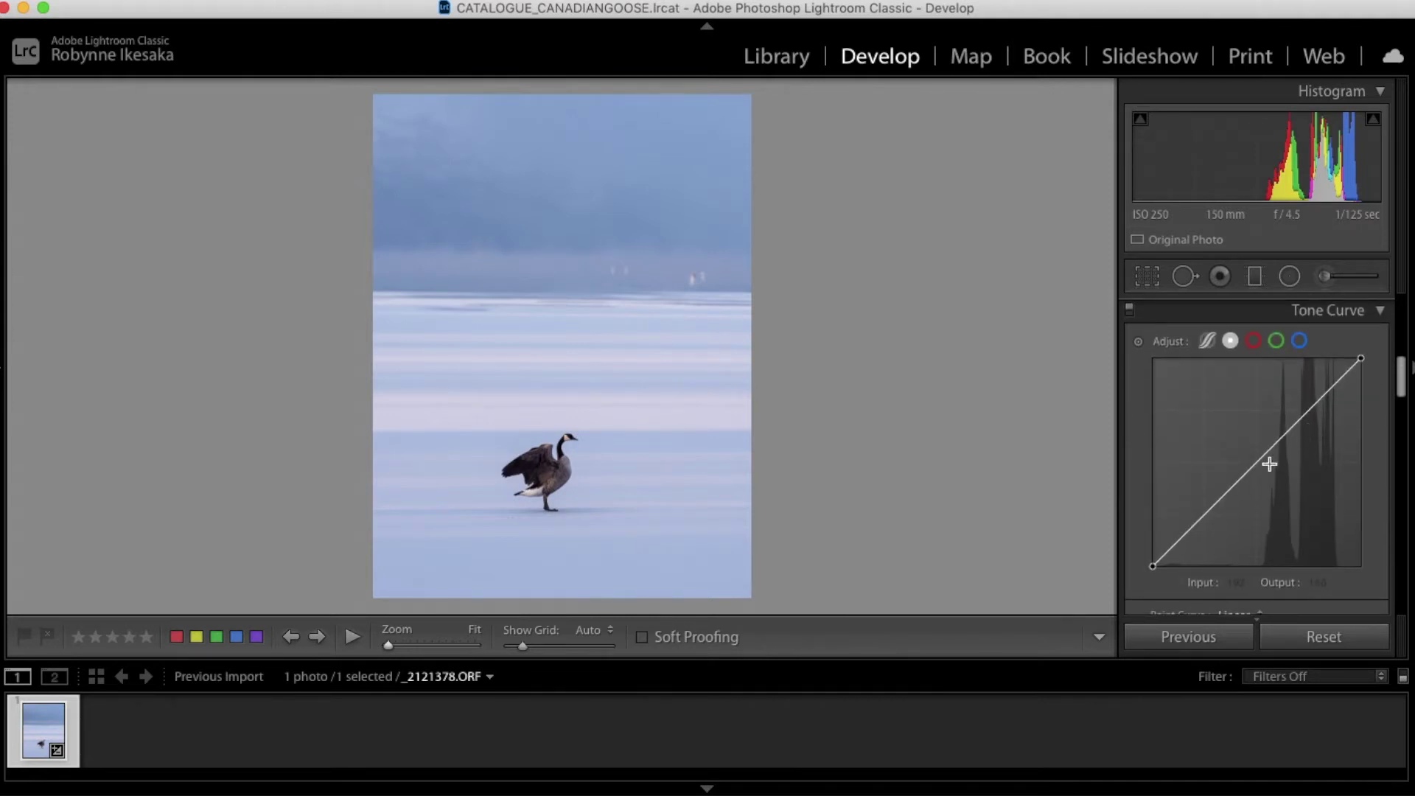
scroll(1240, 490, "down", 6)
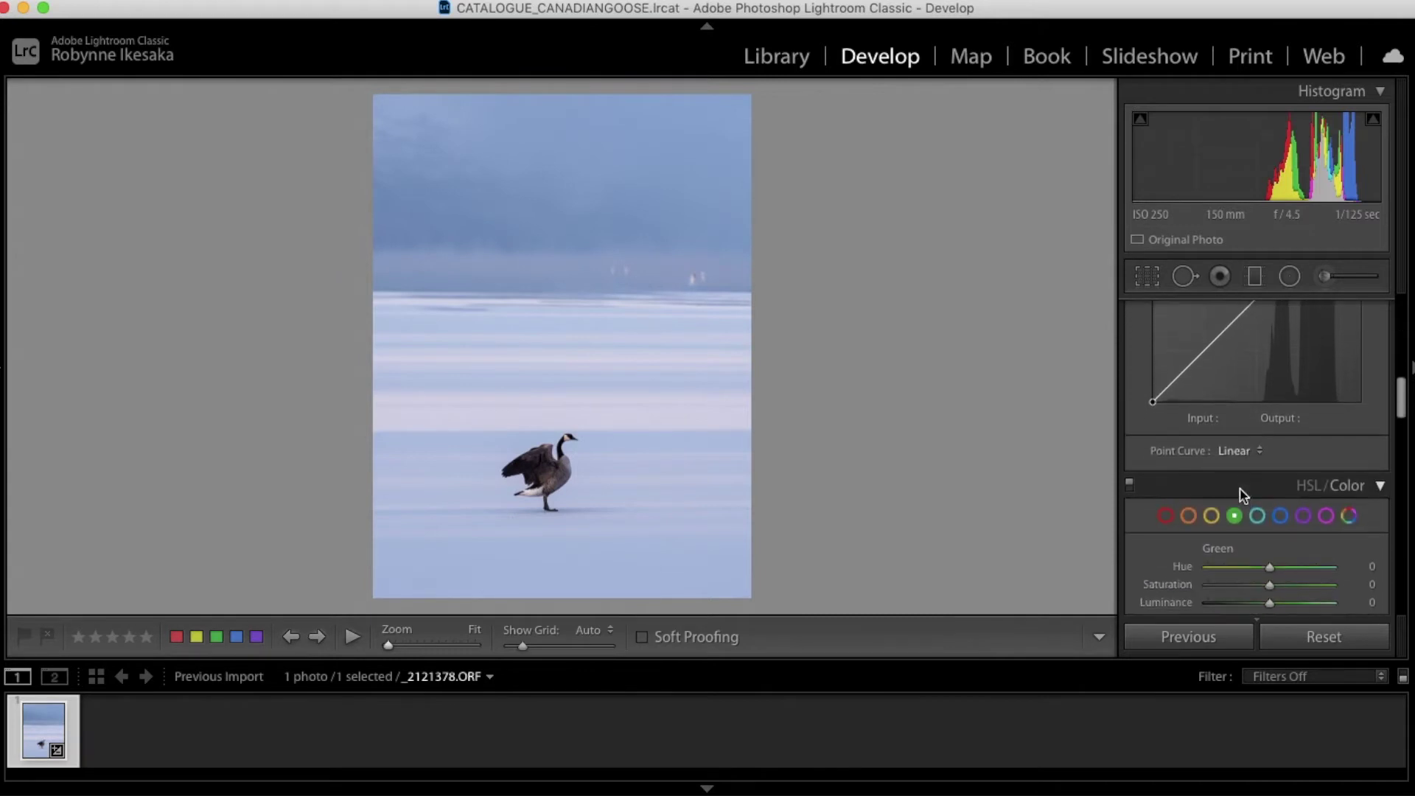
scroll(1243, 493, "up", 6)
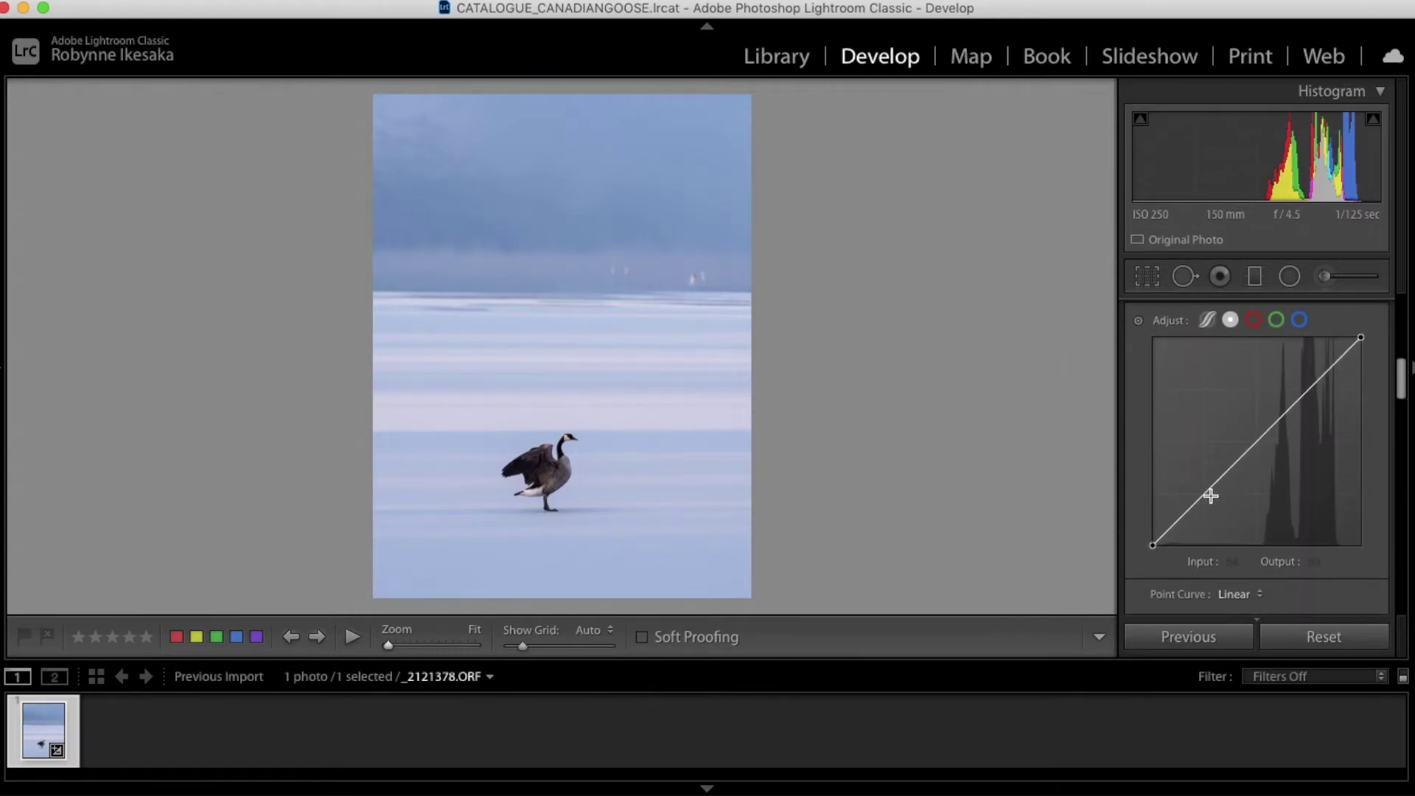
scroll(1275, 492, "down", 6)
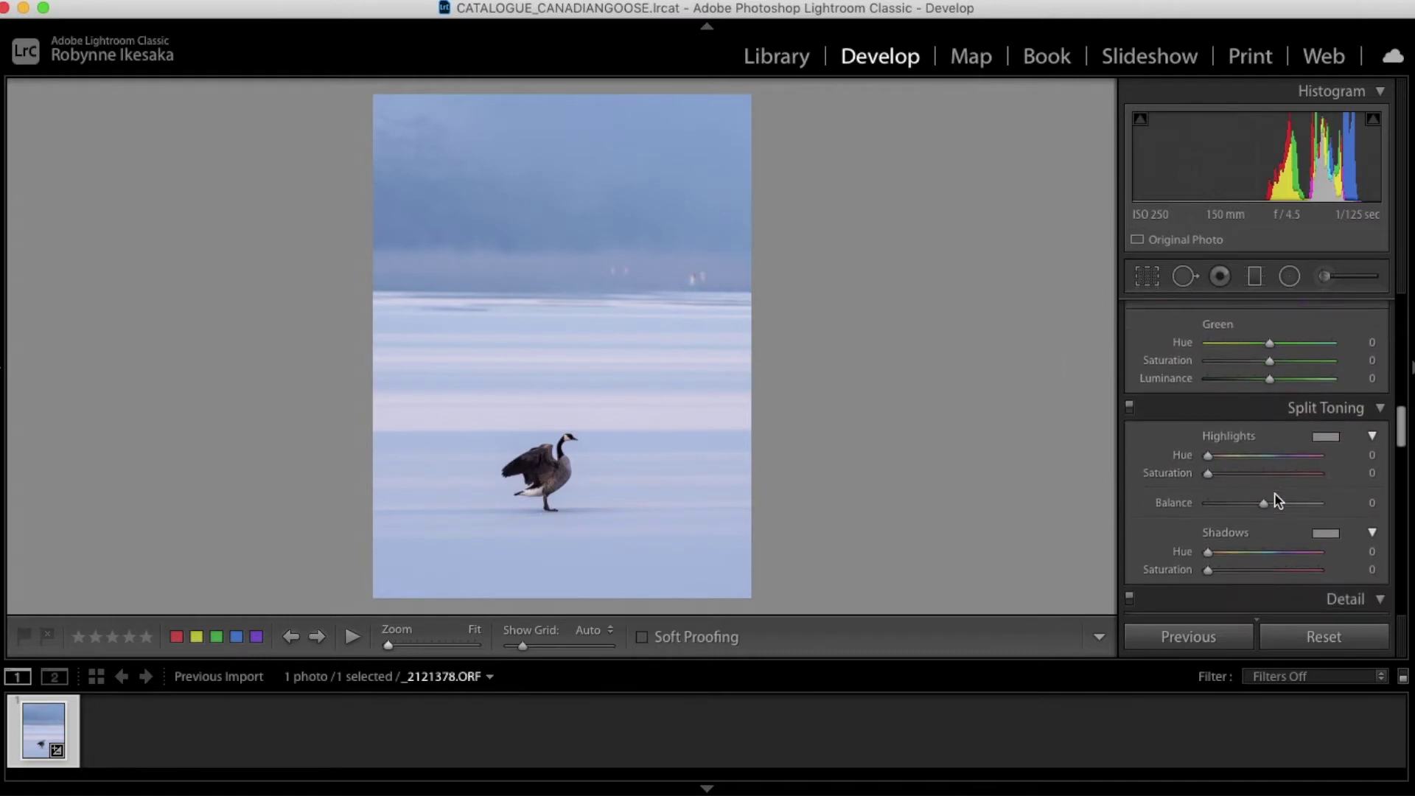
scroll(1275, 492, "down", 2)
scroll(1275, 492, "up", 3)
scroll(1275, 493, "down", 1)
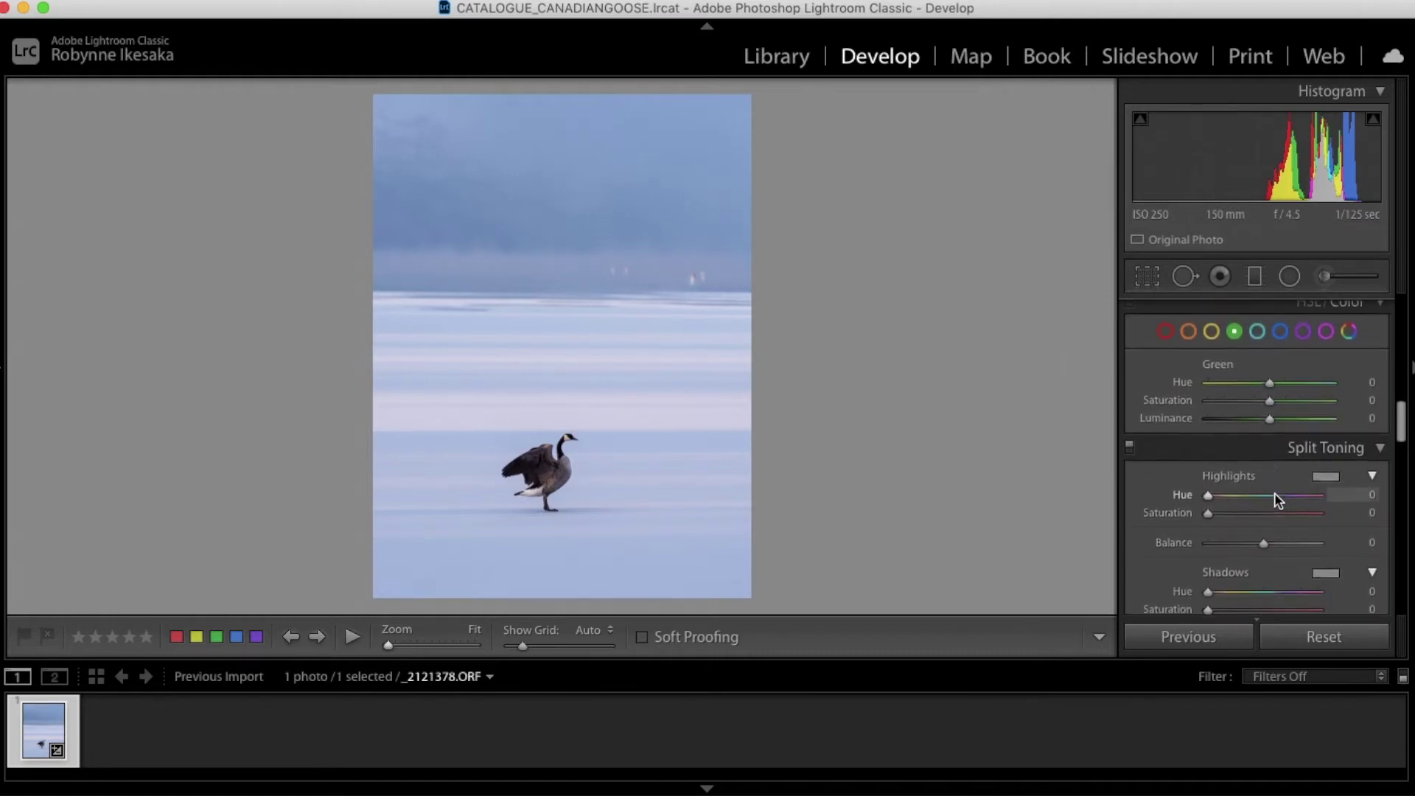
scroll(1275, 493, "up", 1)
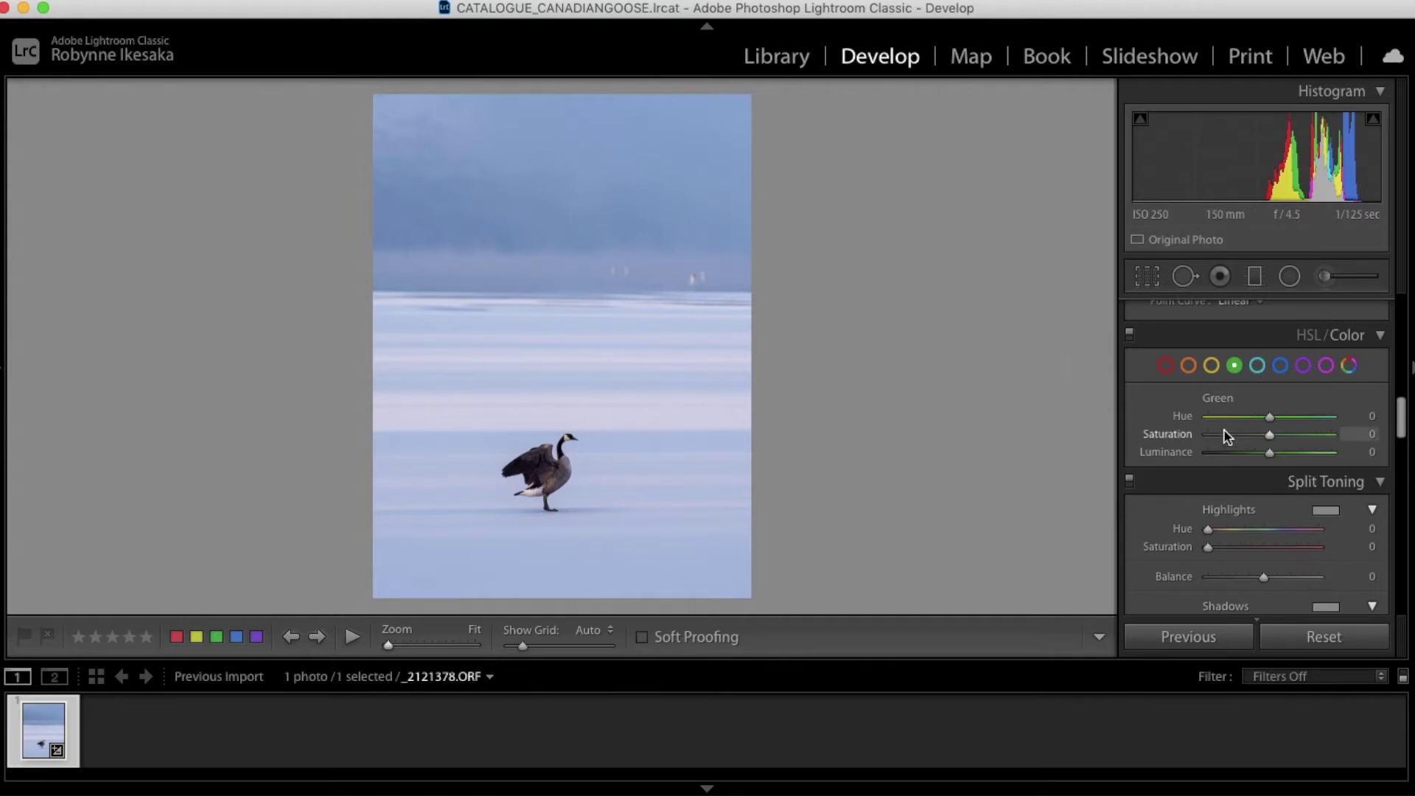
scroll(1227, 436, "down", 2)
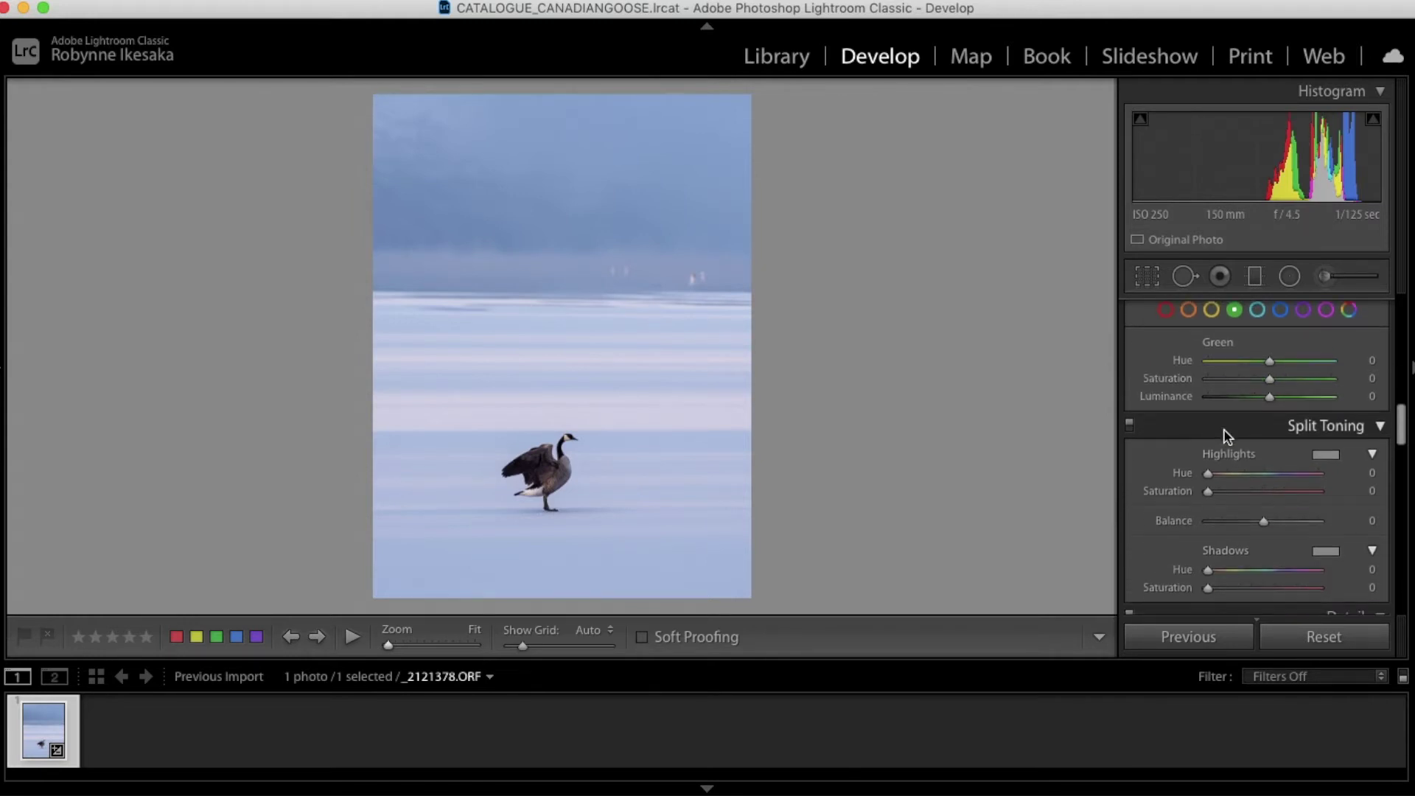
scroll(1240, 510, "down", 8)
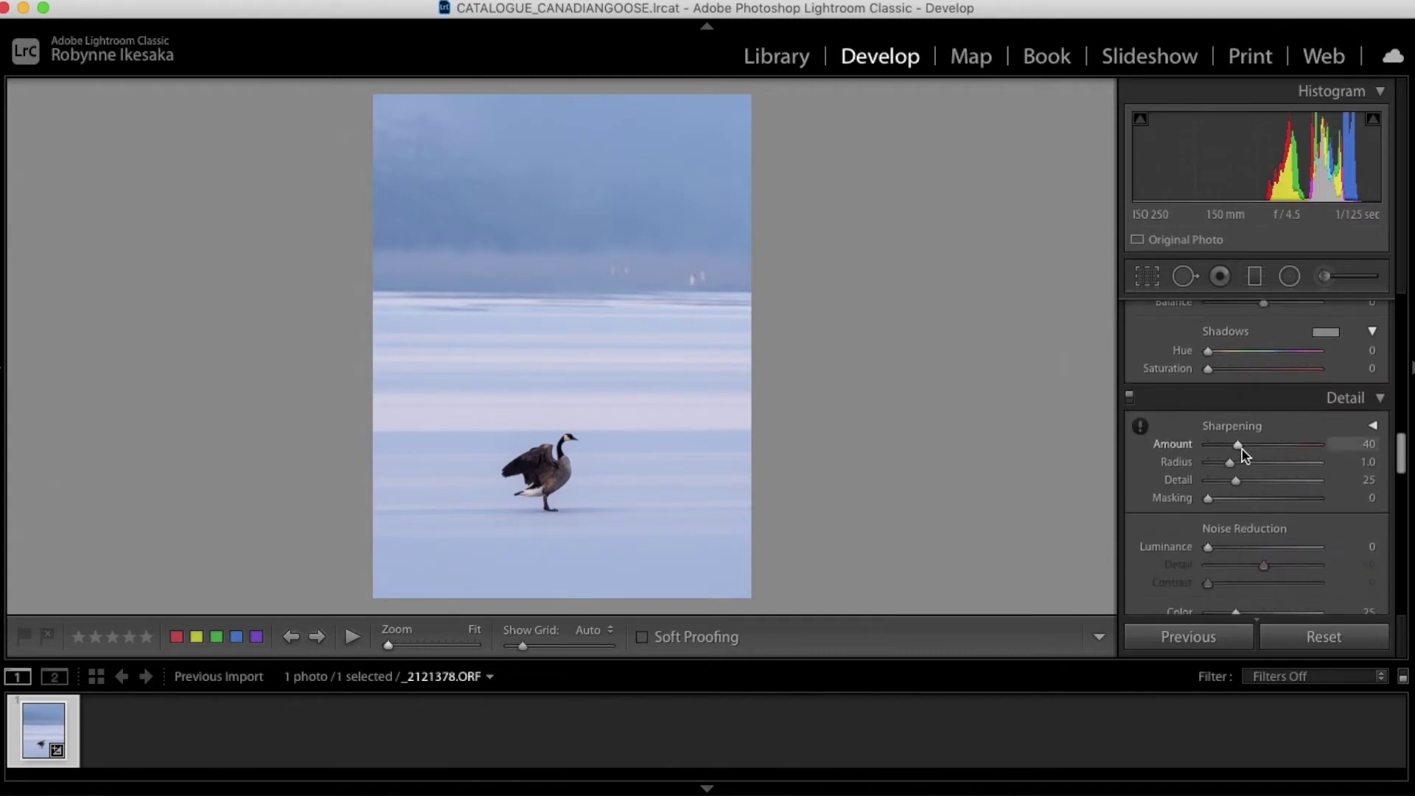
left_click_drag(1243, 450, 1252, 448)
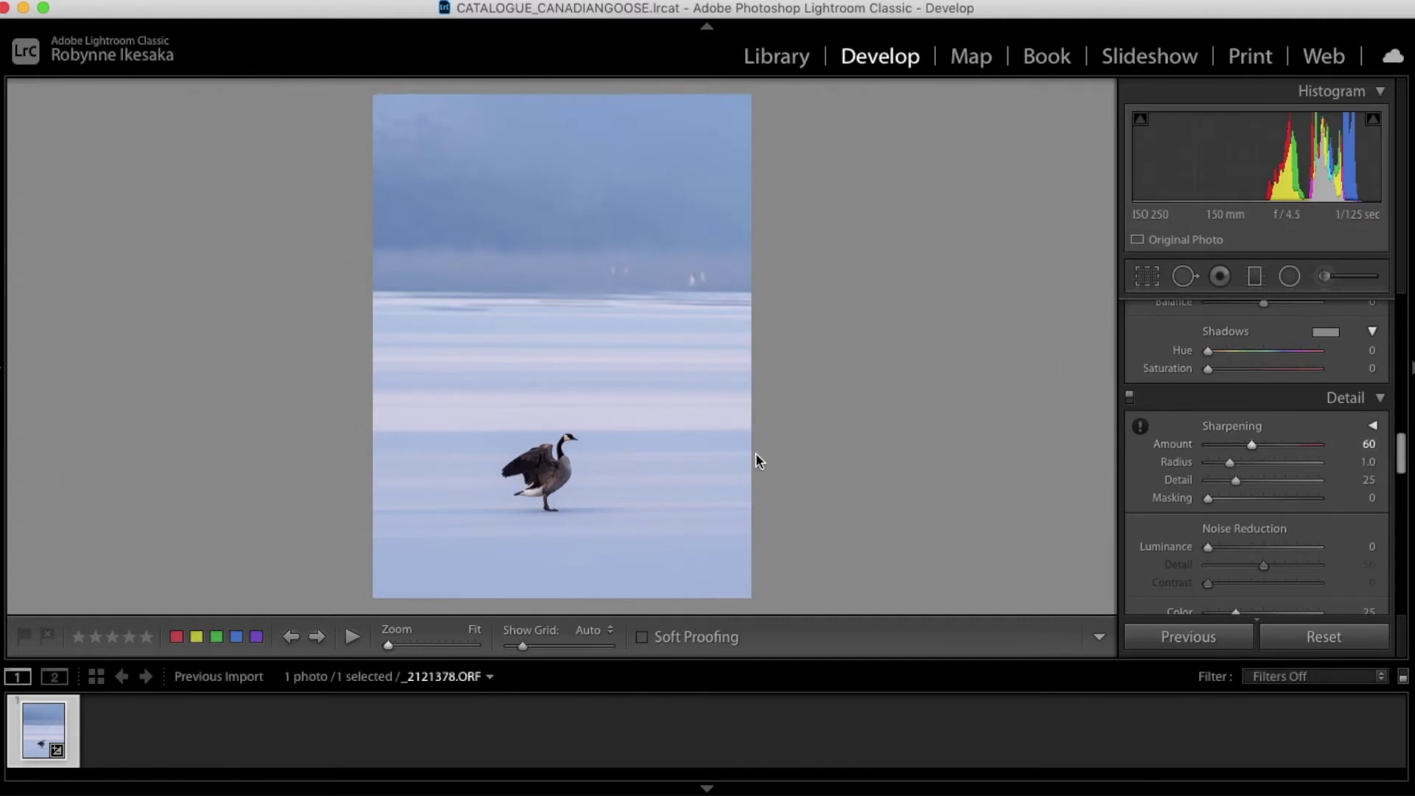
Compare the goose up close before and after the edits, ending on the edited version
key("z")
left_click_drag(757, 454, 761, 361)
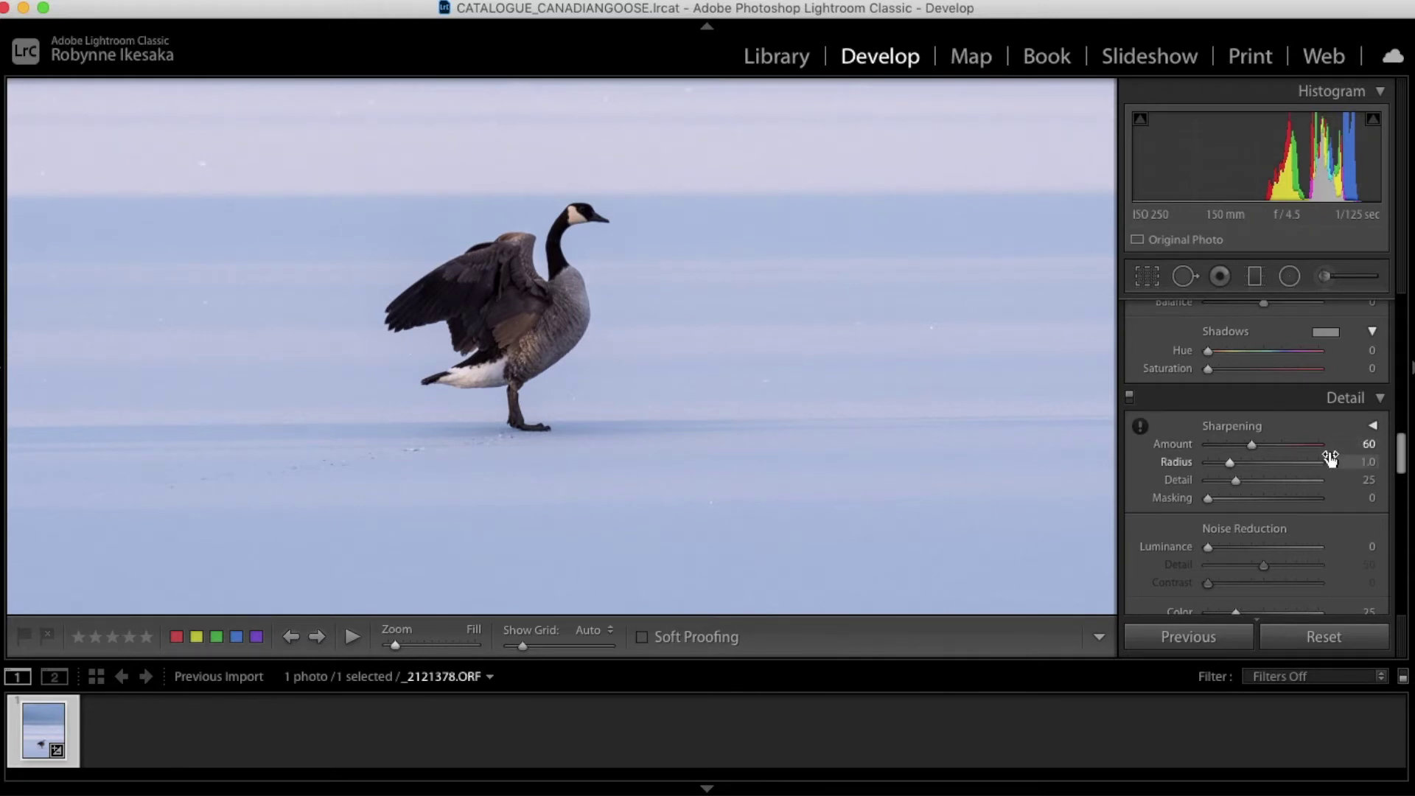
key("backslash")
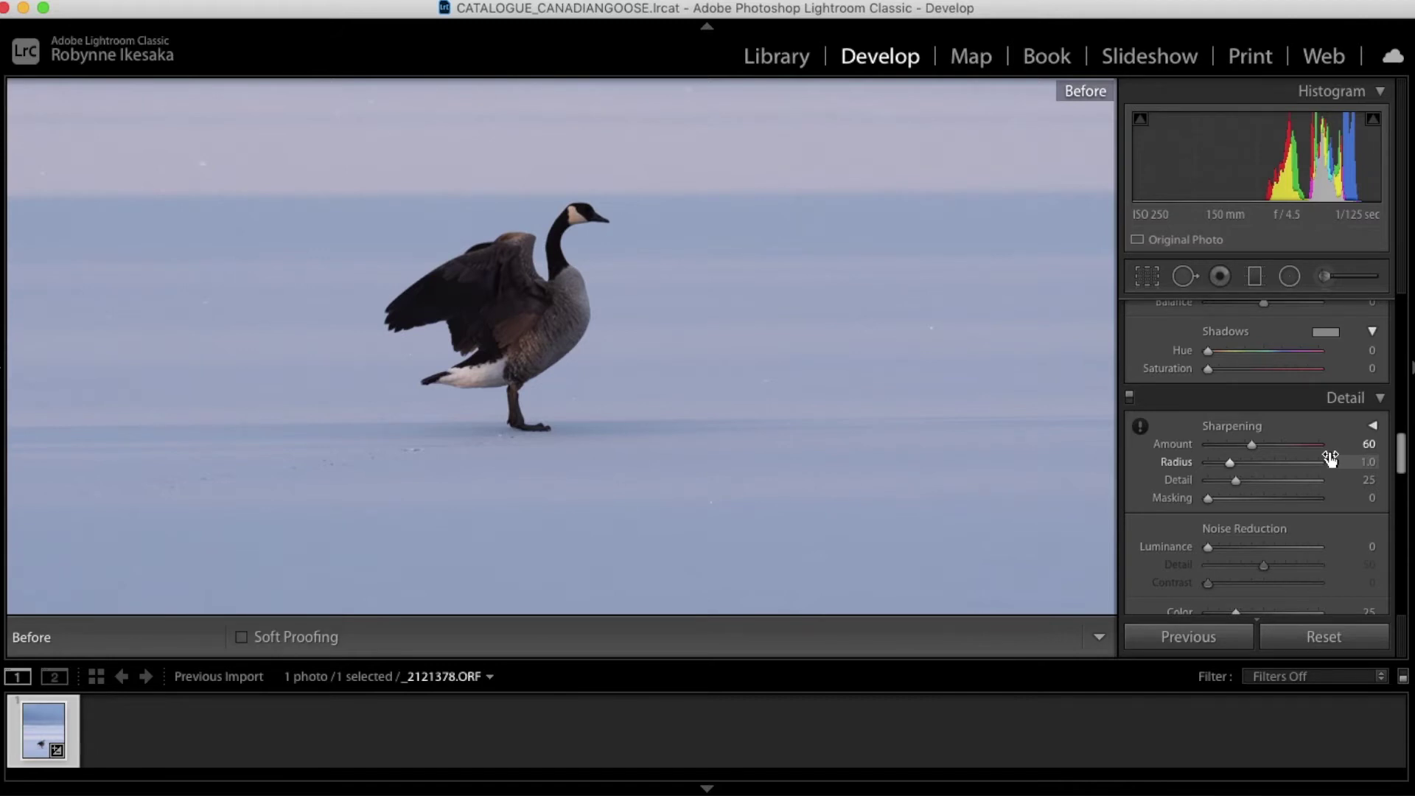
key("backslash")
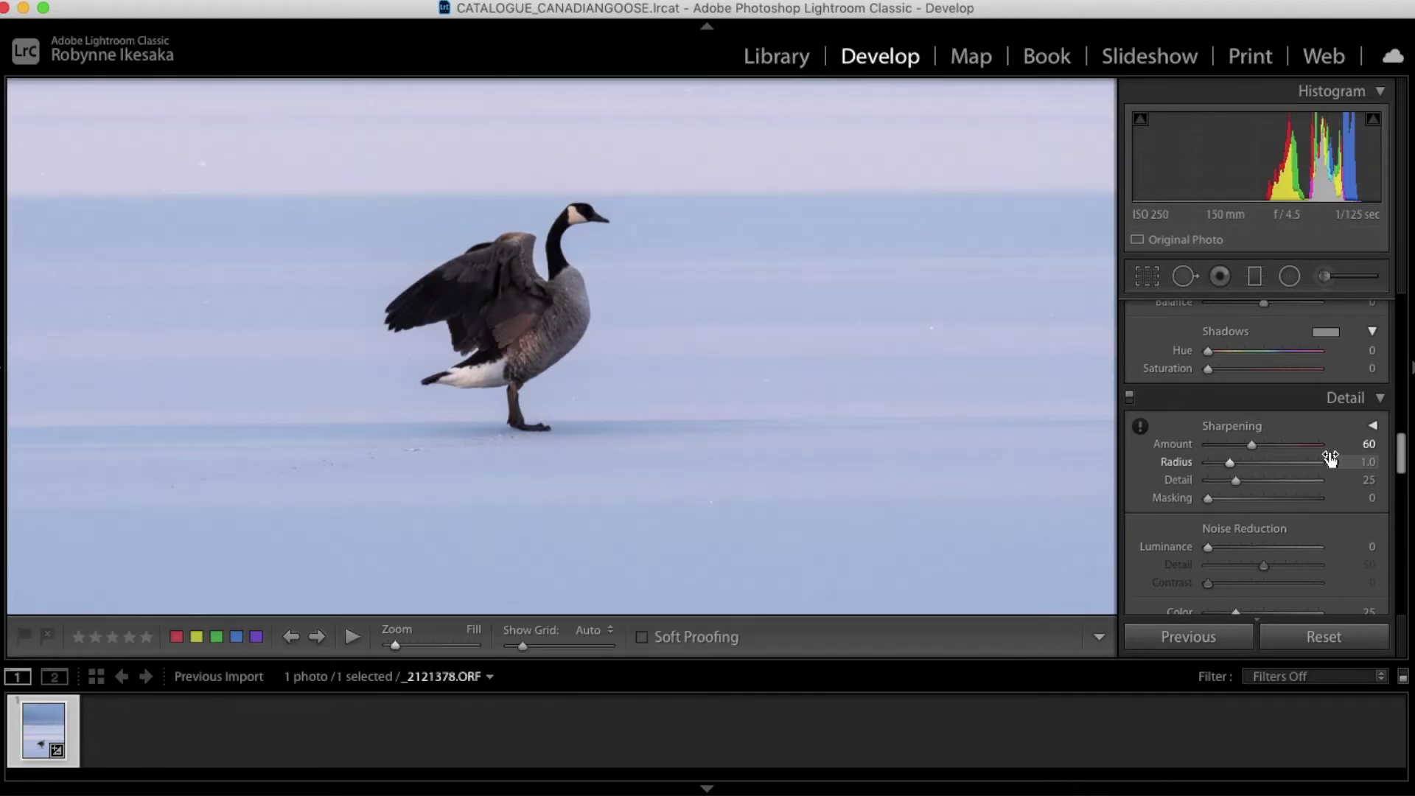
key("backslash")
key("backslash")
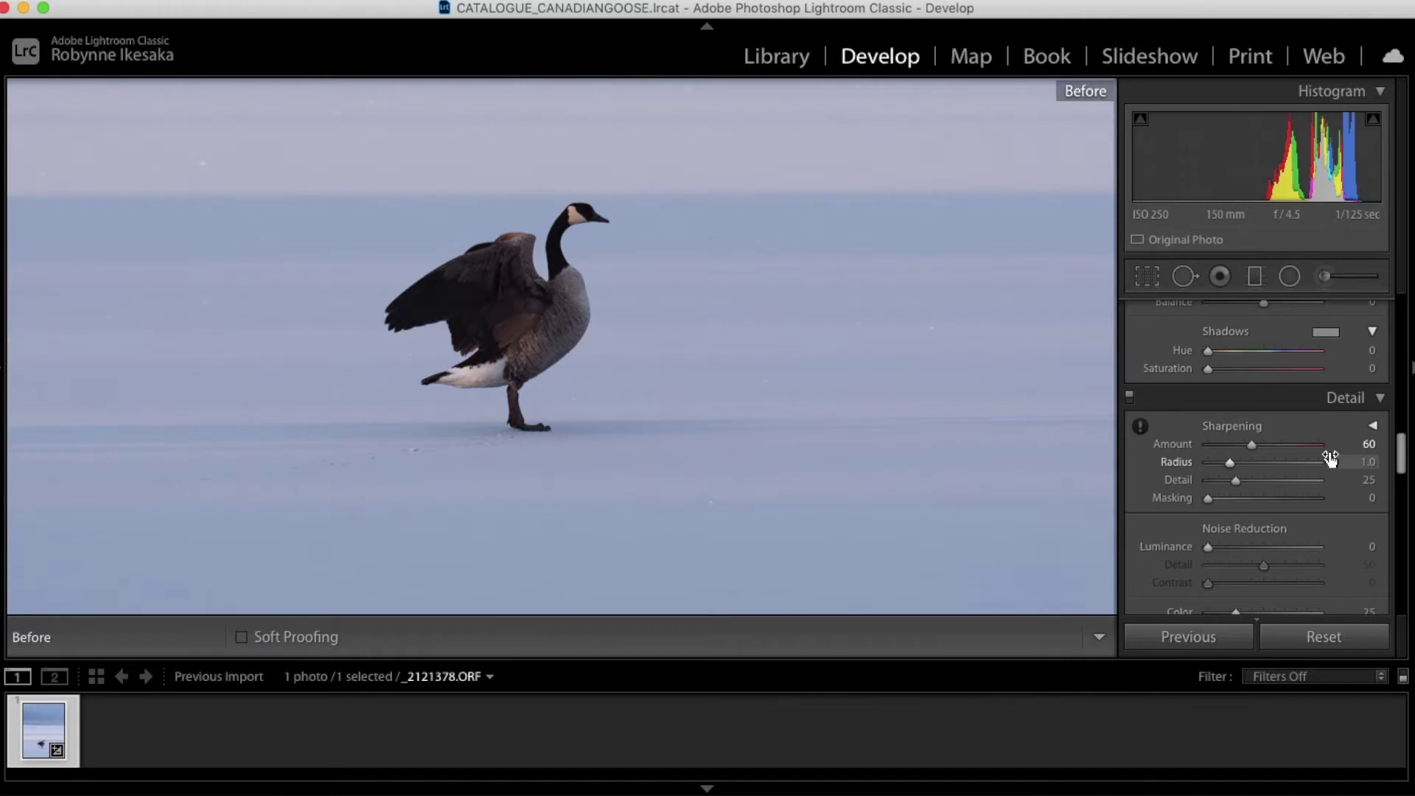
key("backslash")
key("backslash")
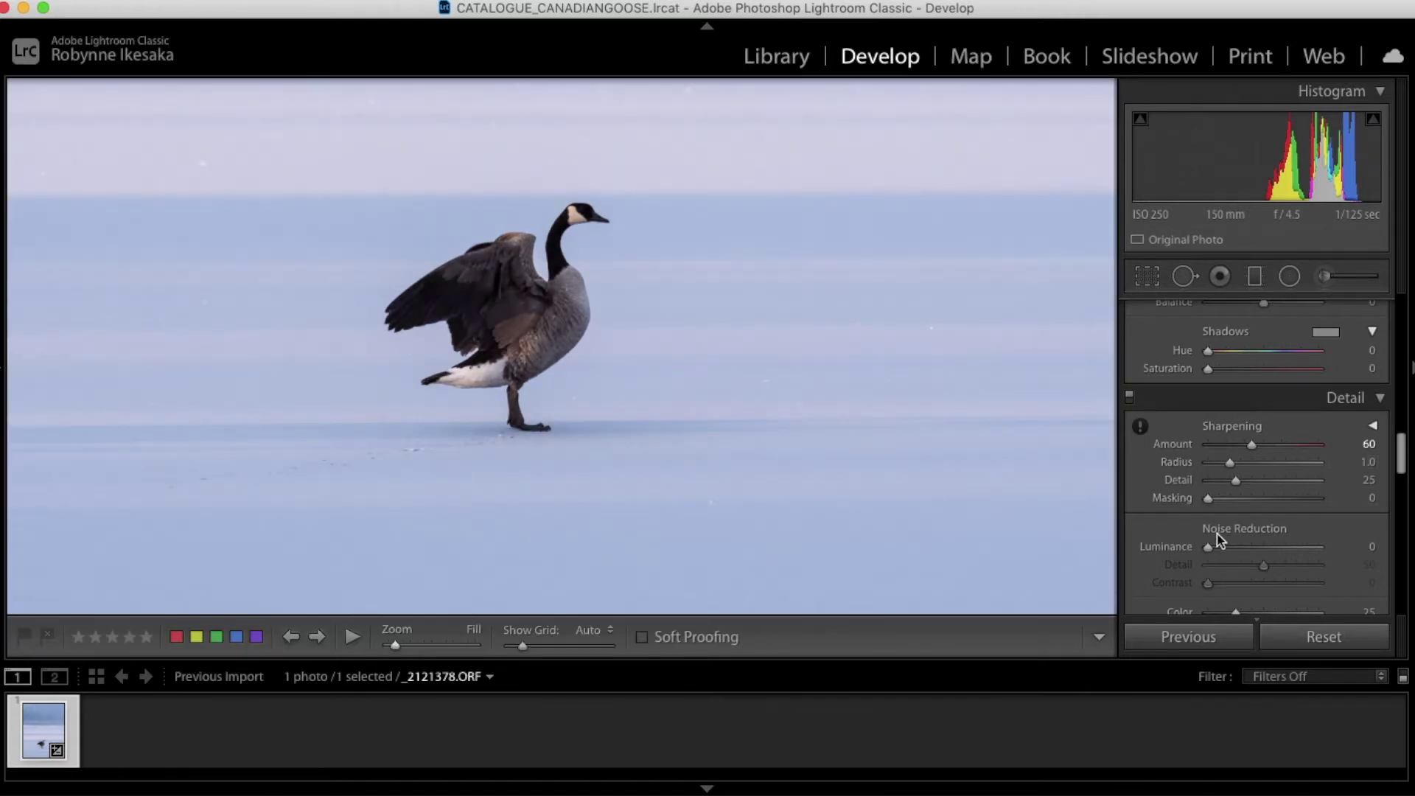
Set the Luminance noise reduction to 30 and return to the view of the whole photo
left_click_drag(1209, 546, 1223, 549)
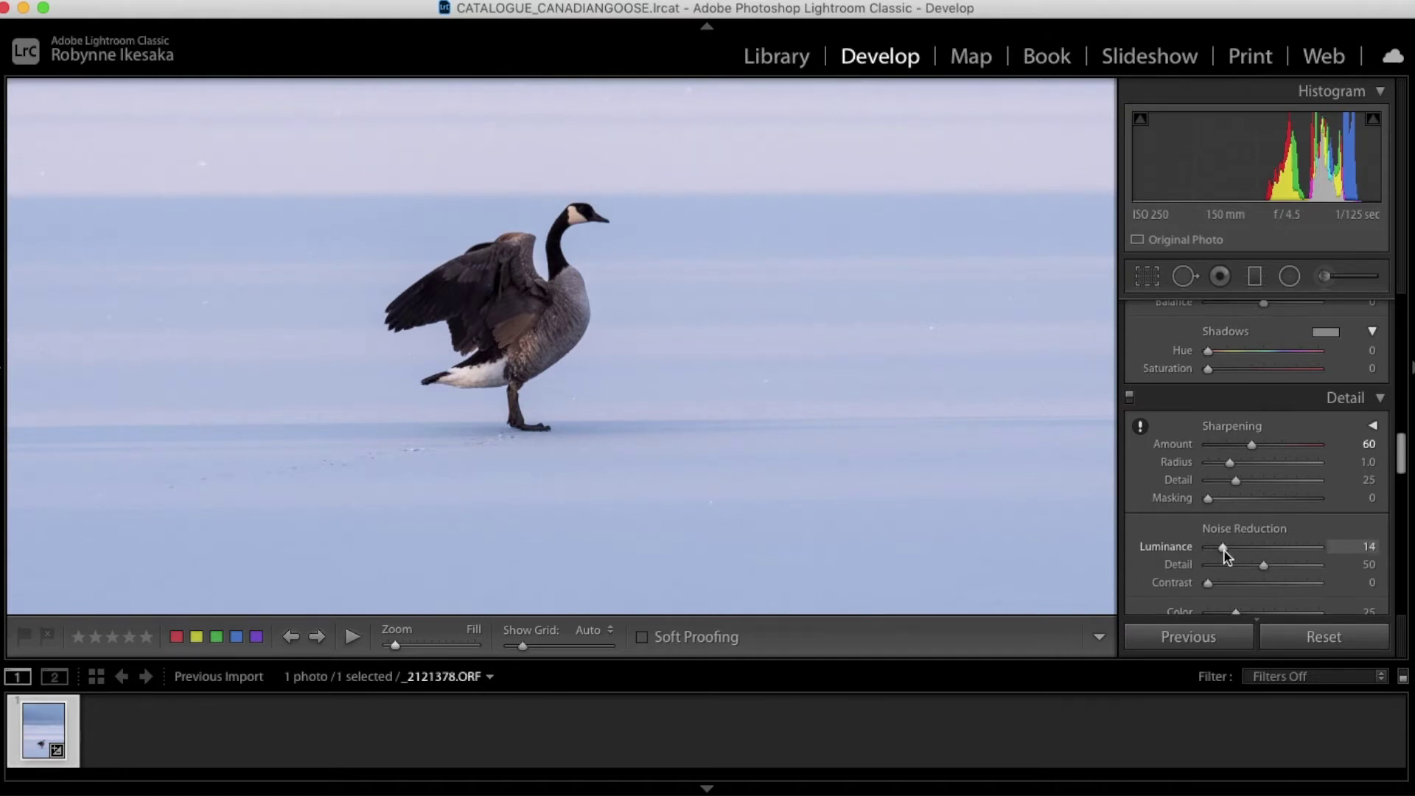
left_click_drag(1223, 549, 1242, 550)
left_click(715, 400)
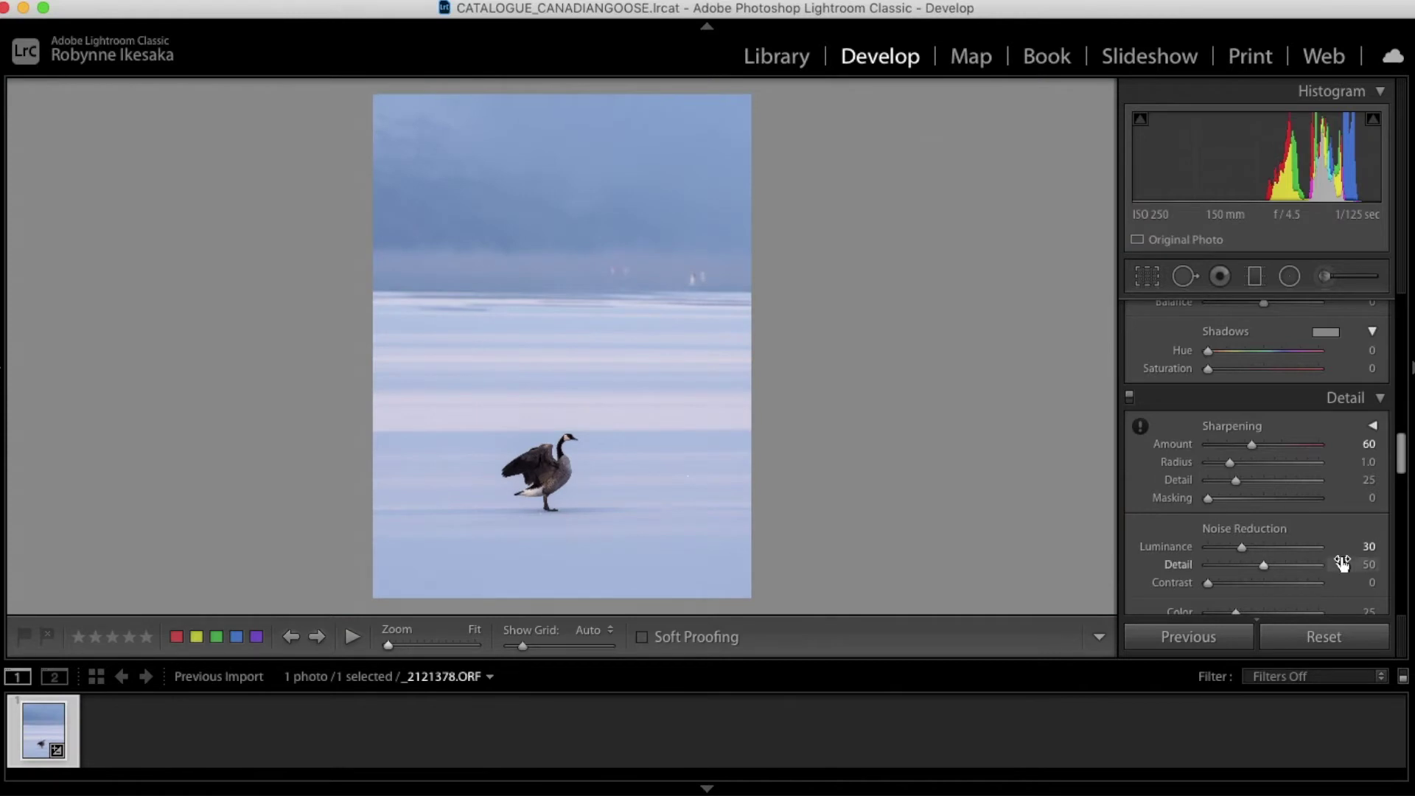
Add three control points on the tone curve, in the shadows, midtones and highlights
scroll(1343, 564, "down", 3)
scroll(1342, 564, "up", 10)
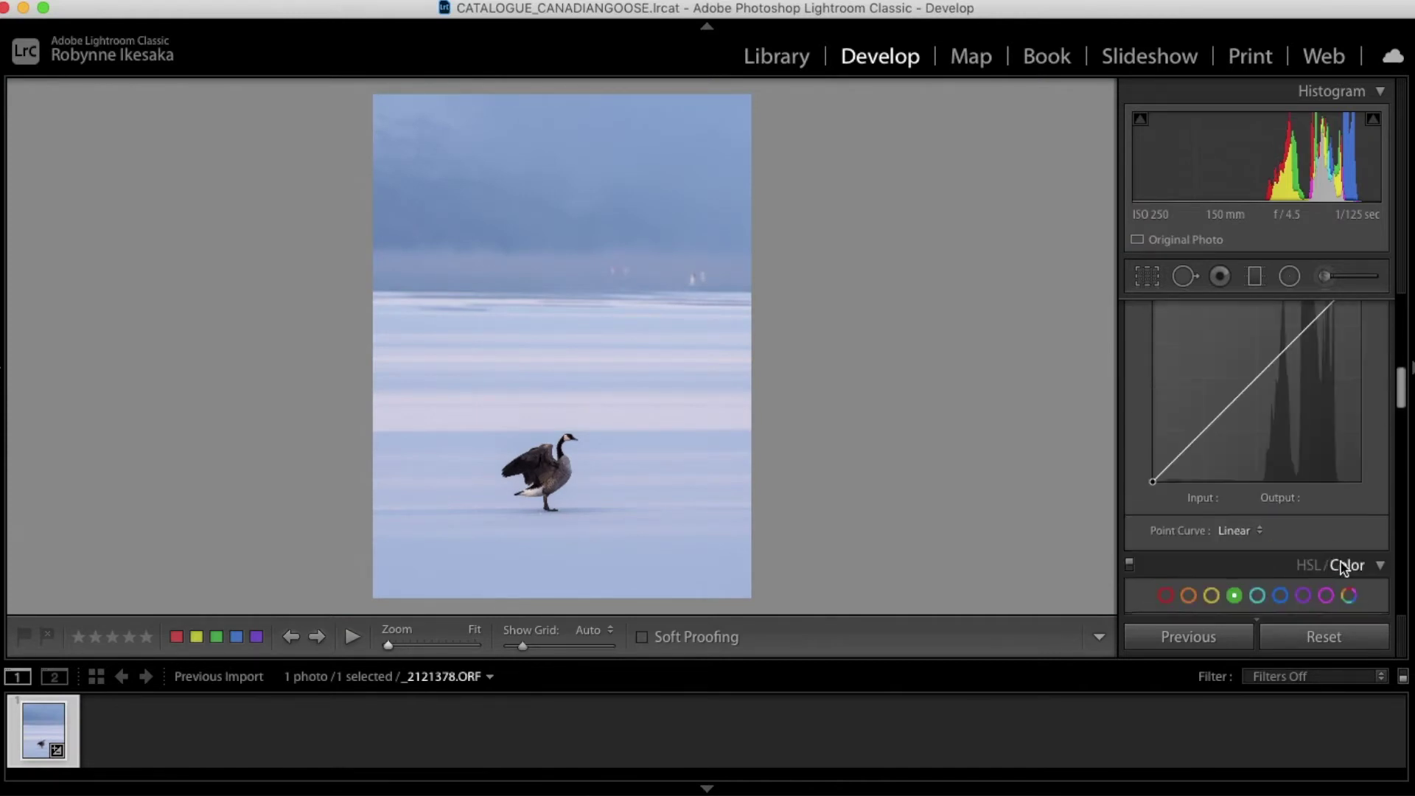
scroll(1342, 566, "up", 3)
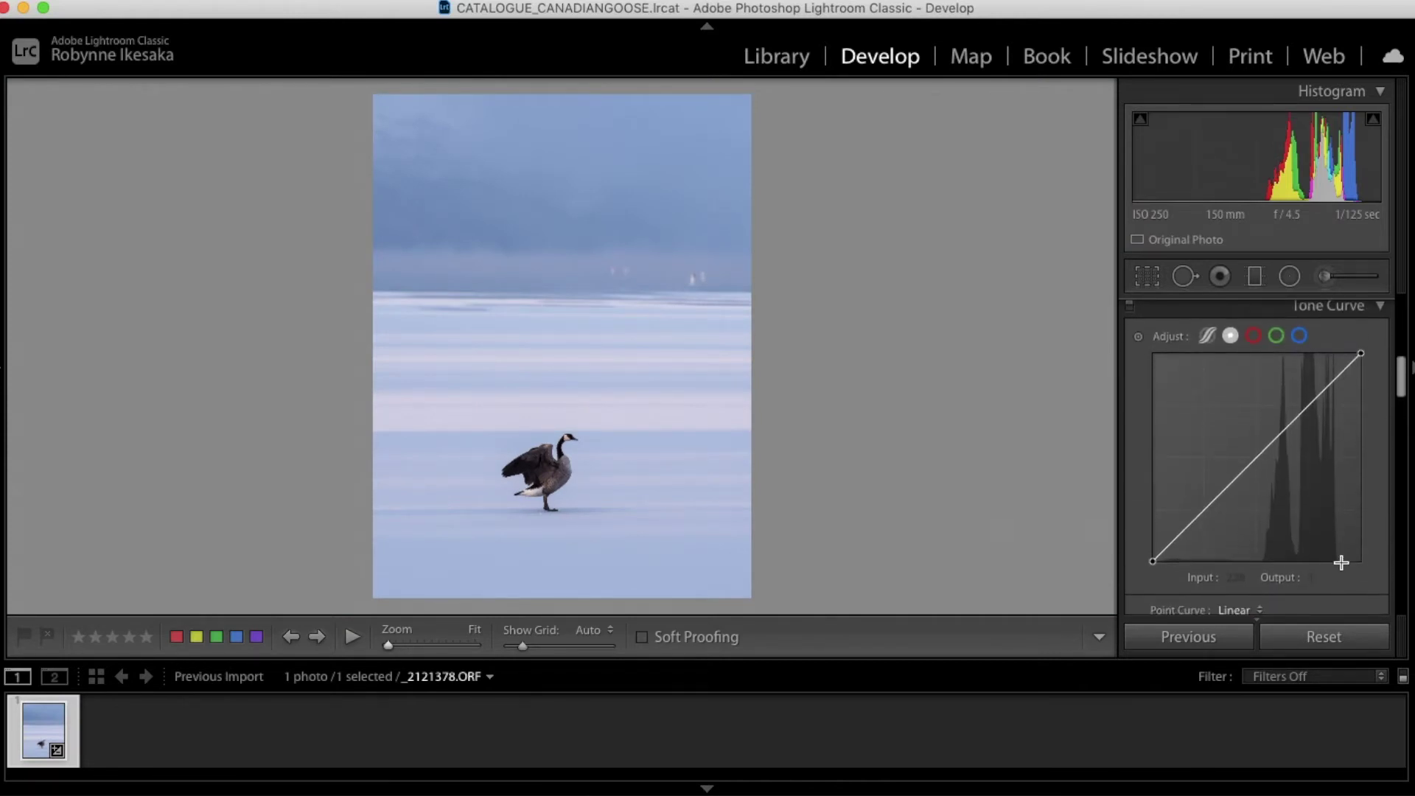
left_click(1204, 512)
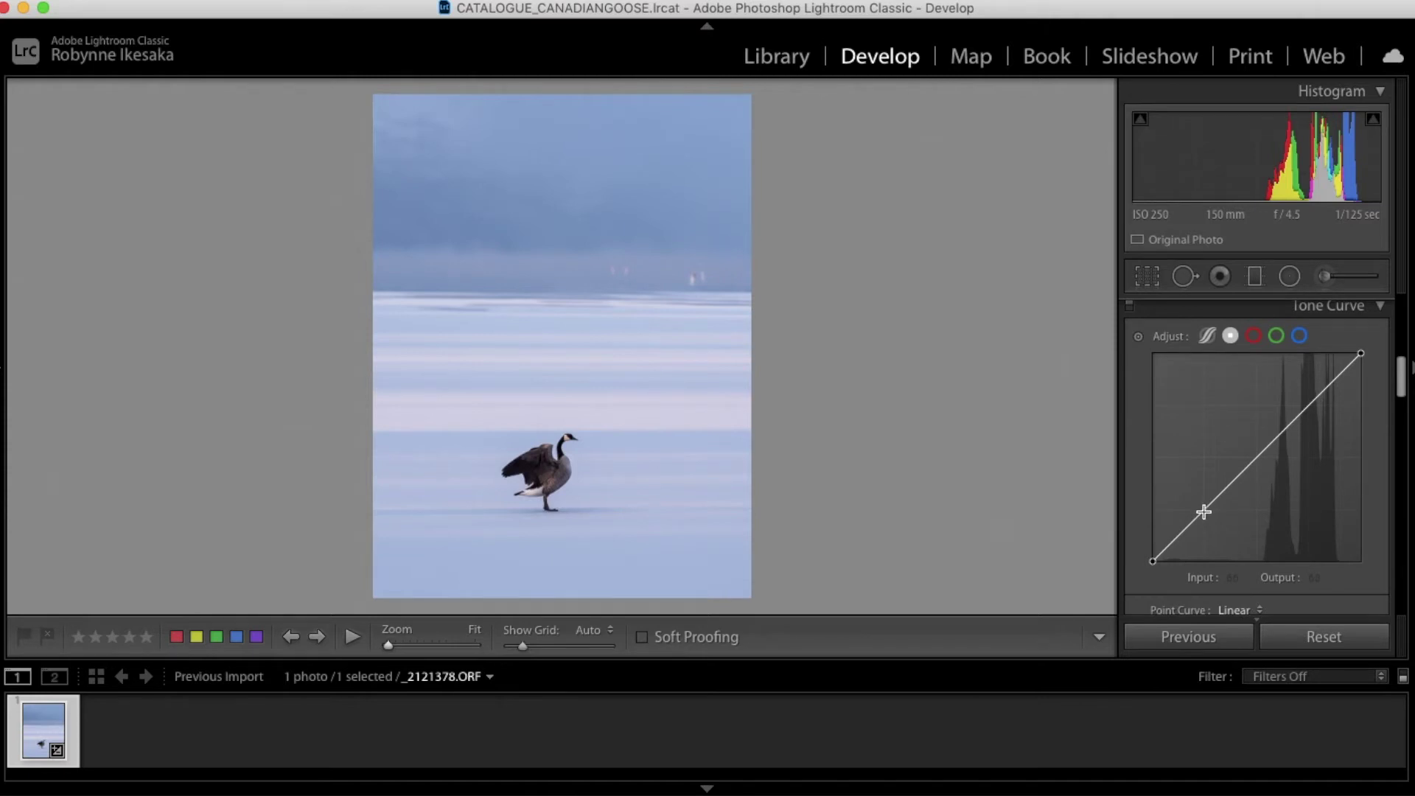
left_click(1255, 457)
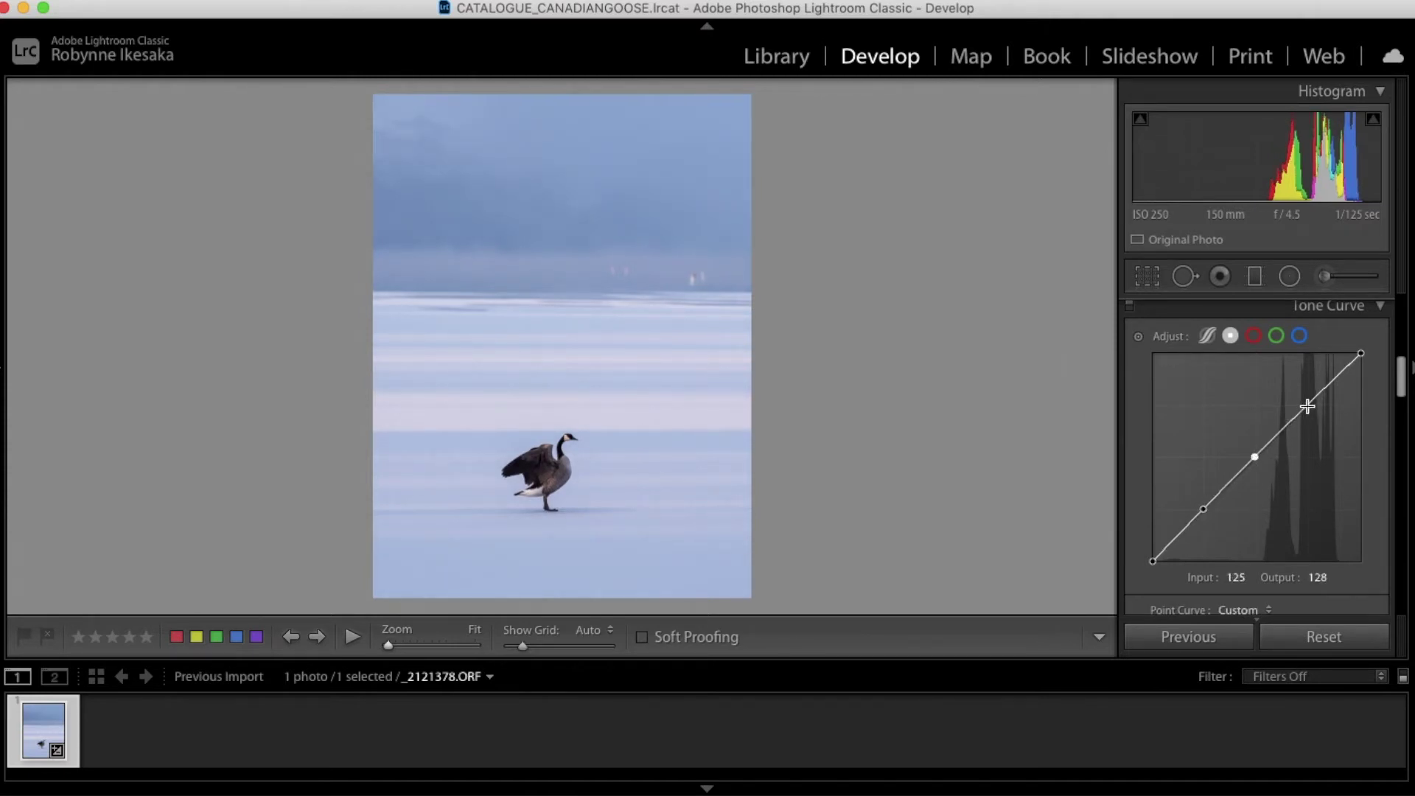
left_click(1308, 406)
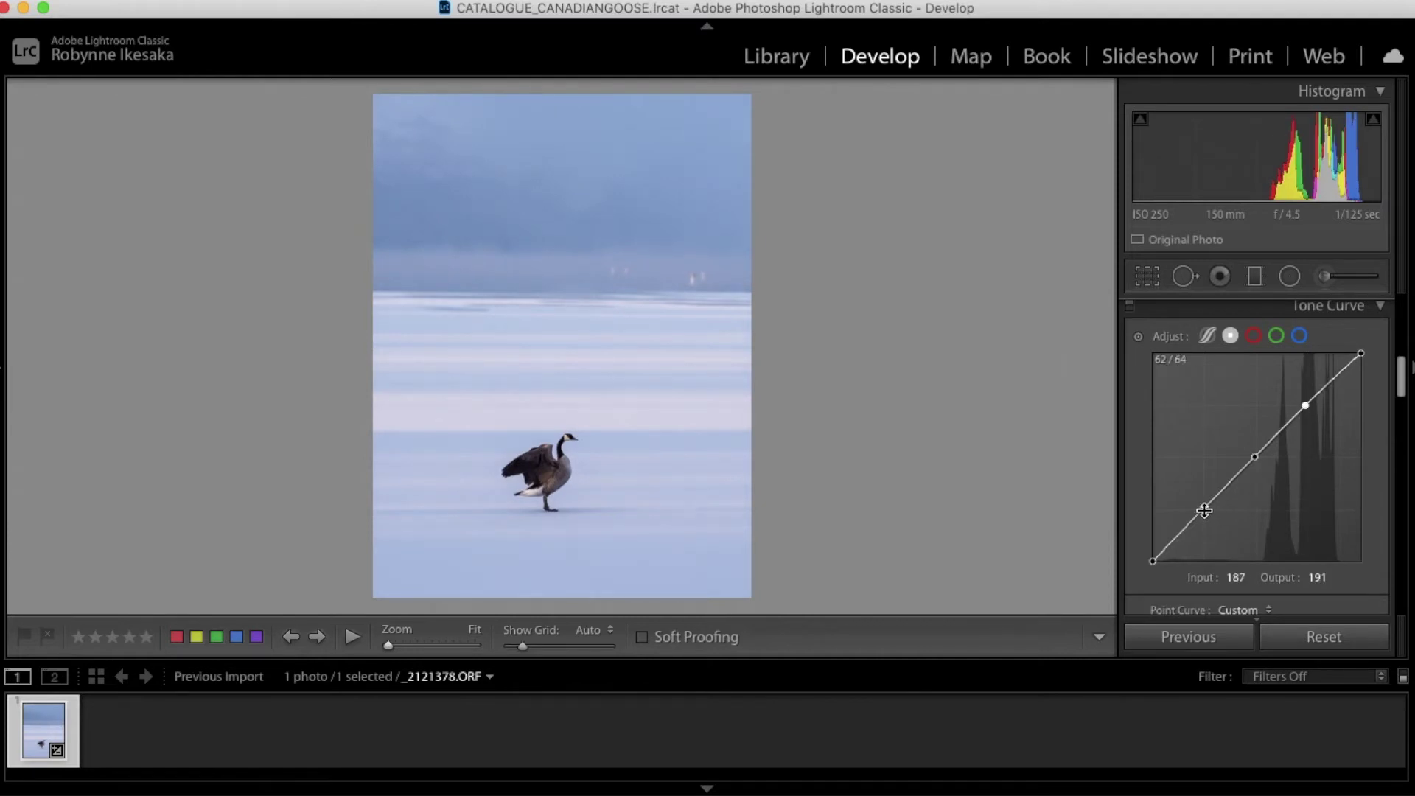
Pull the tone curve's shadow point down slightly, raise the midtone point to 129/134 and set the highlight point to 190/194
left_click_drag(1206, 512, 1211, 519)
mouse_move(1258, 457)
left_mouse_down()
mouse_move(1261, 470)
mouse_move(1260, 453)
left_mouse_up()
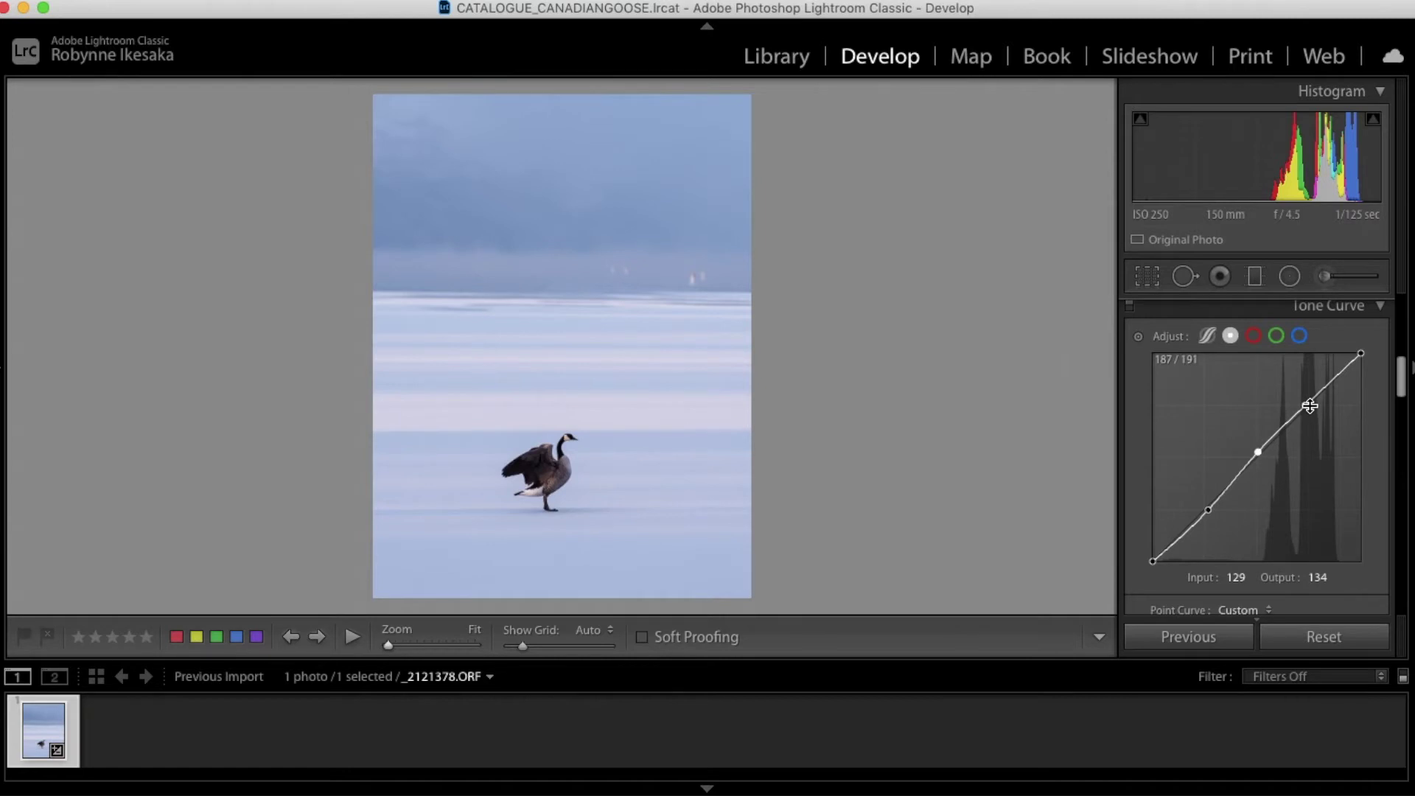
left_click_drag(1311, 412, 1314, 409)
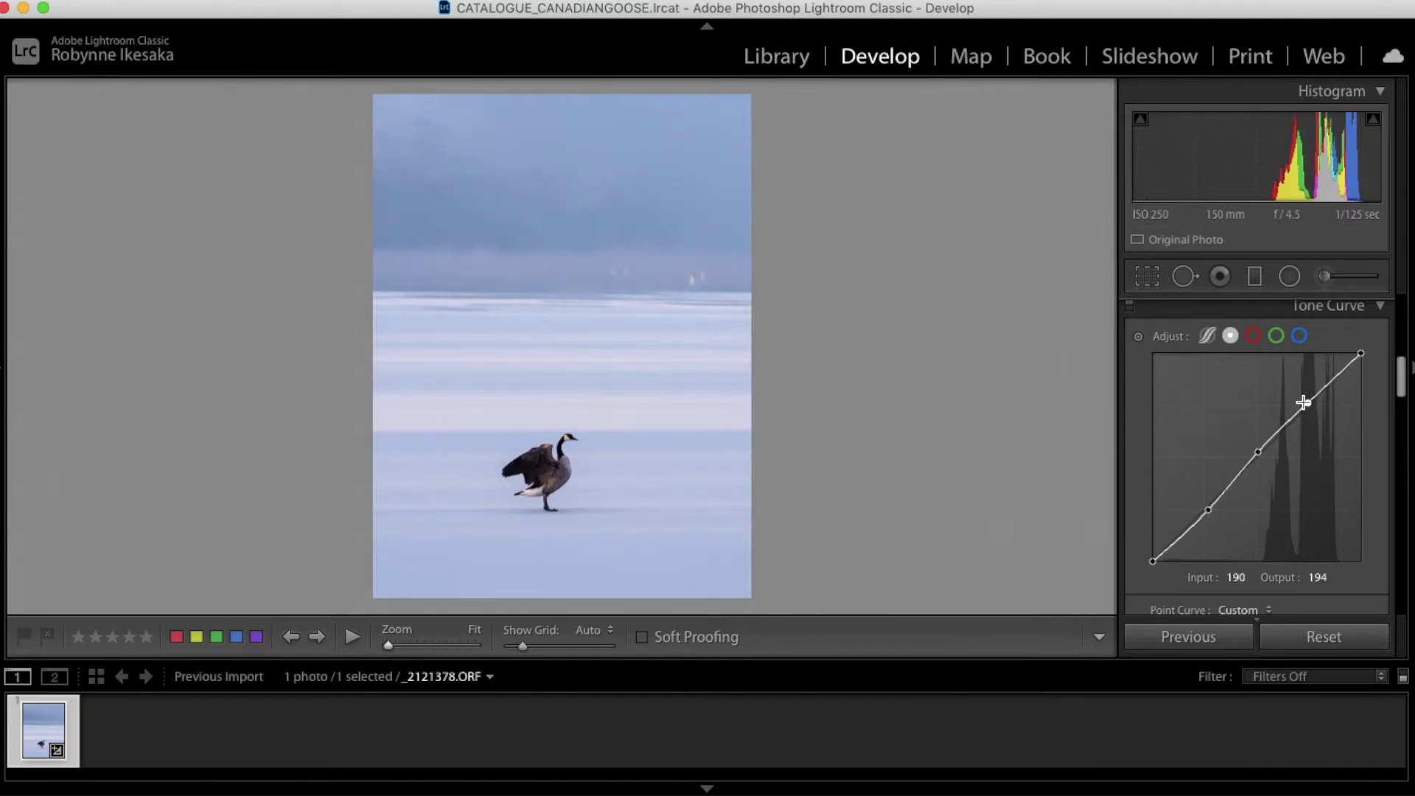
Set the photo's Exposure to +0.75 and Shadows to +20 in the Basic adjustments
scroll(1285, 480, "down", 5)
scroll(1291, 488, "up", 1)
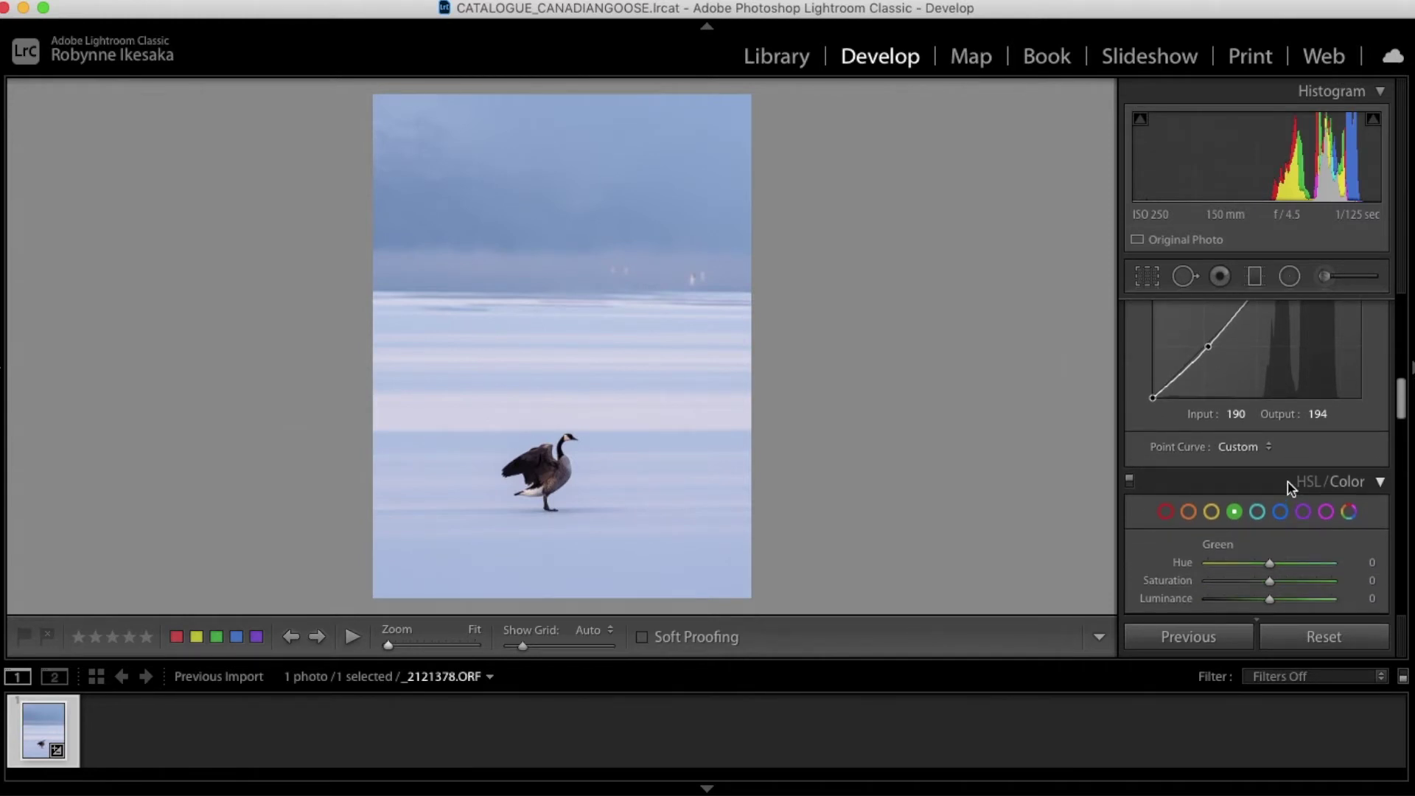
scroll(1291, 488, "up", 15)
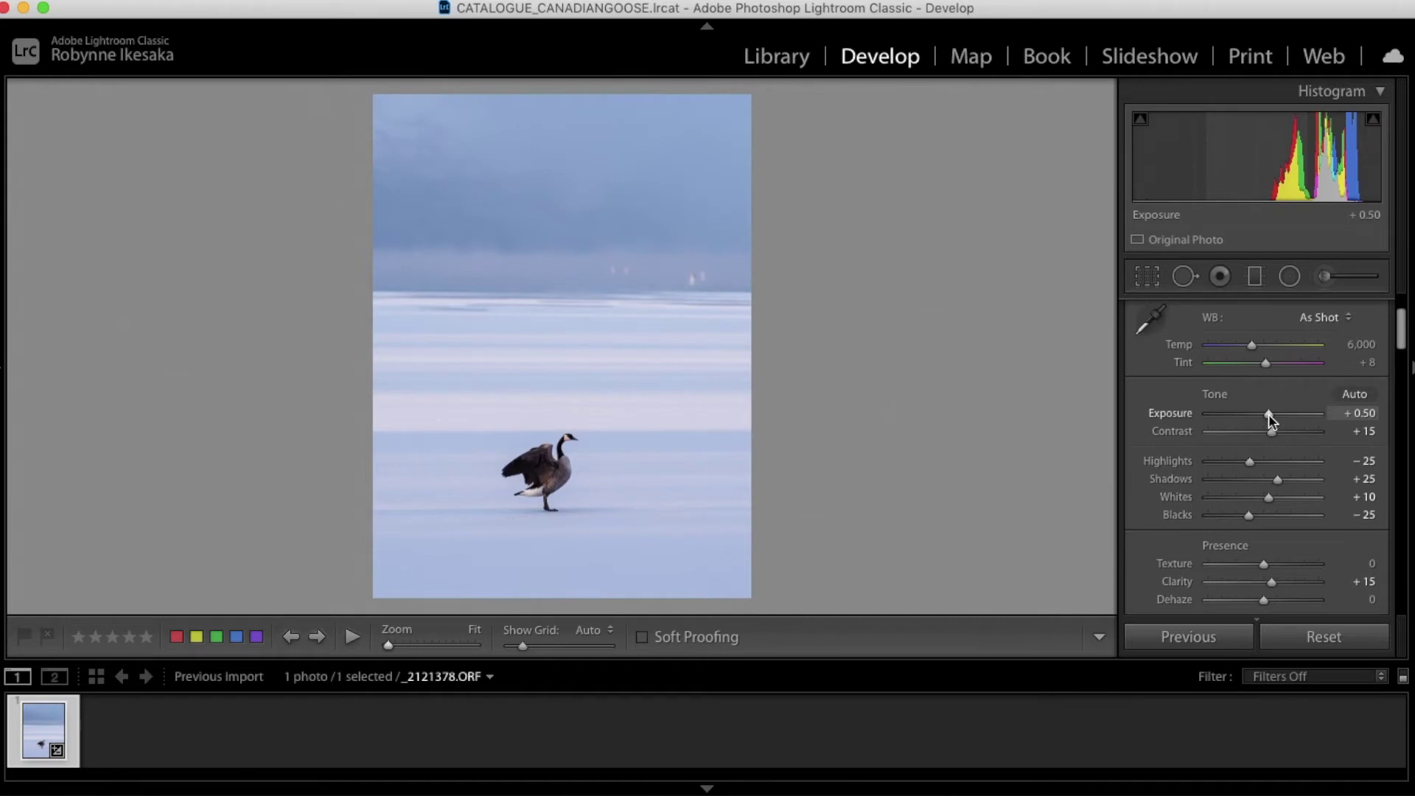
left_click_drag(1268, 413, 1272, 415)
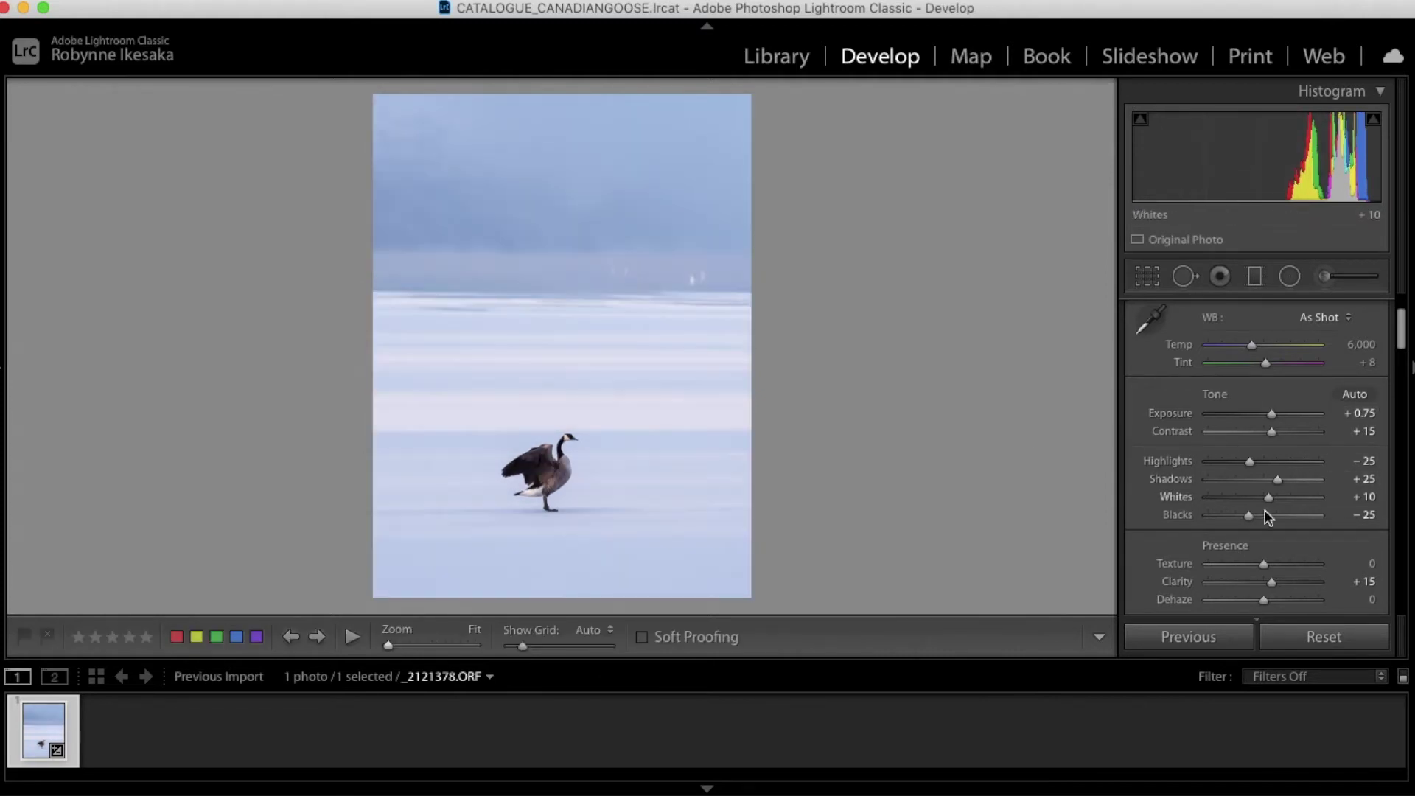
mouse_move(1277, 480)
left_mouse_down()
mouse_move(1241, 484)
mouse_move(1274, 487)
left_mouse_up()
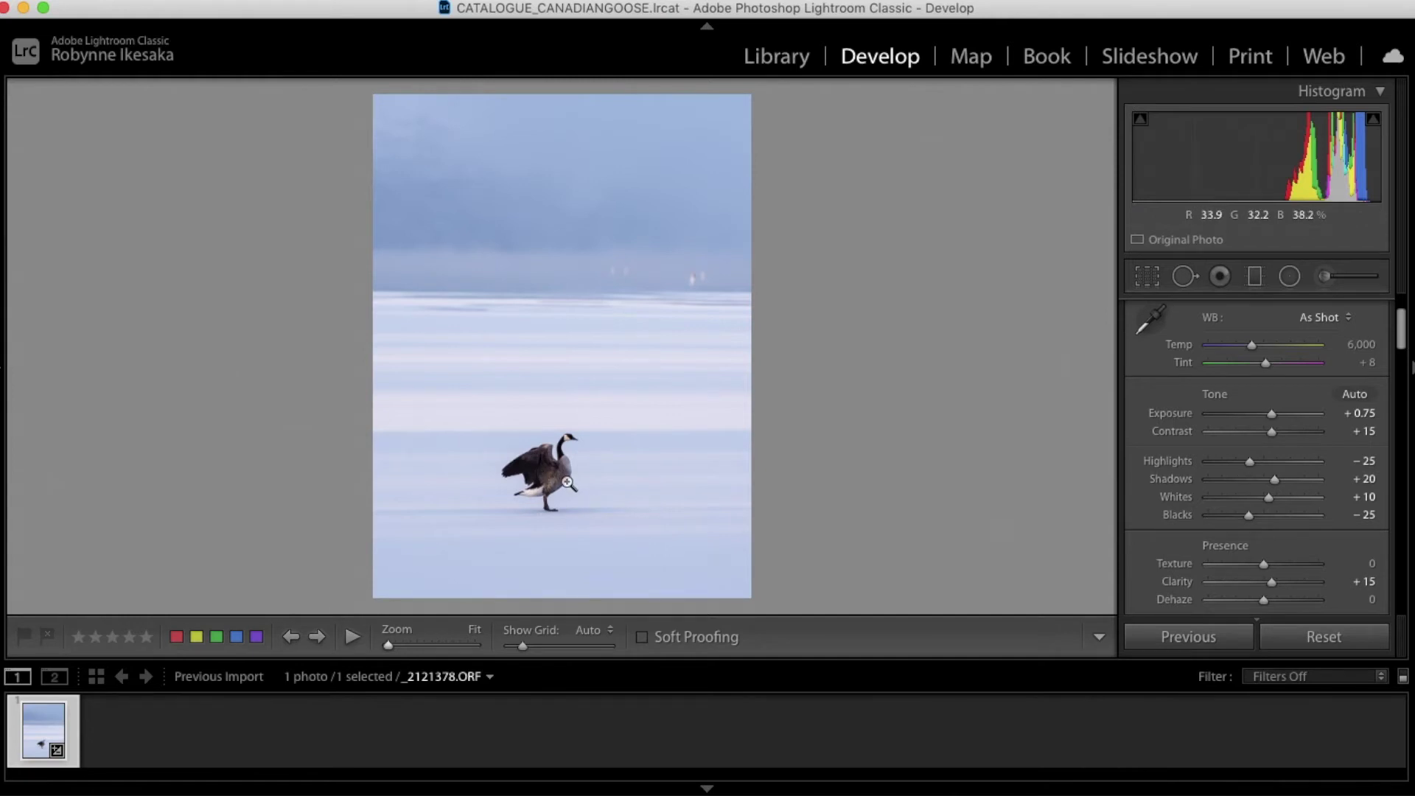
Start an Adjustment Brush mask with Exposure 0.46 on the goose's wing and body, with the selected mask overlay shown
left_click(566, 480)
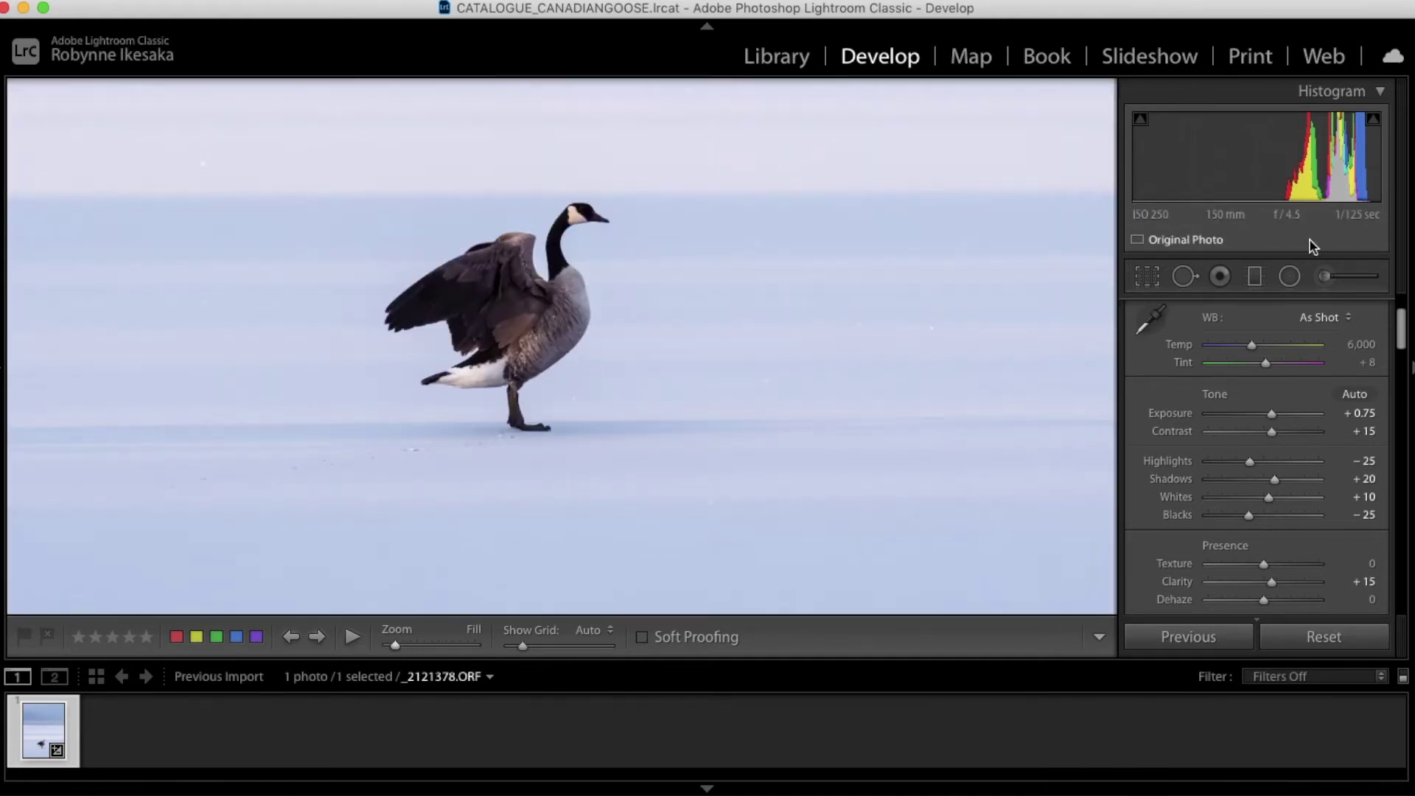
left_click(1324, 277)
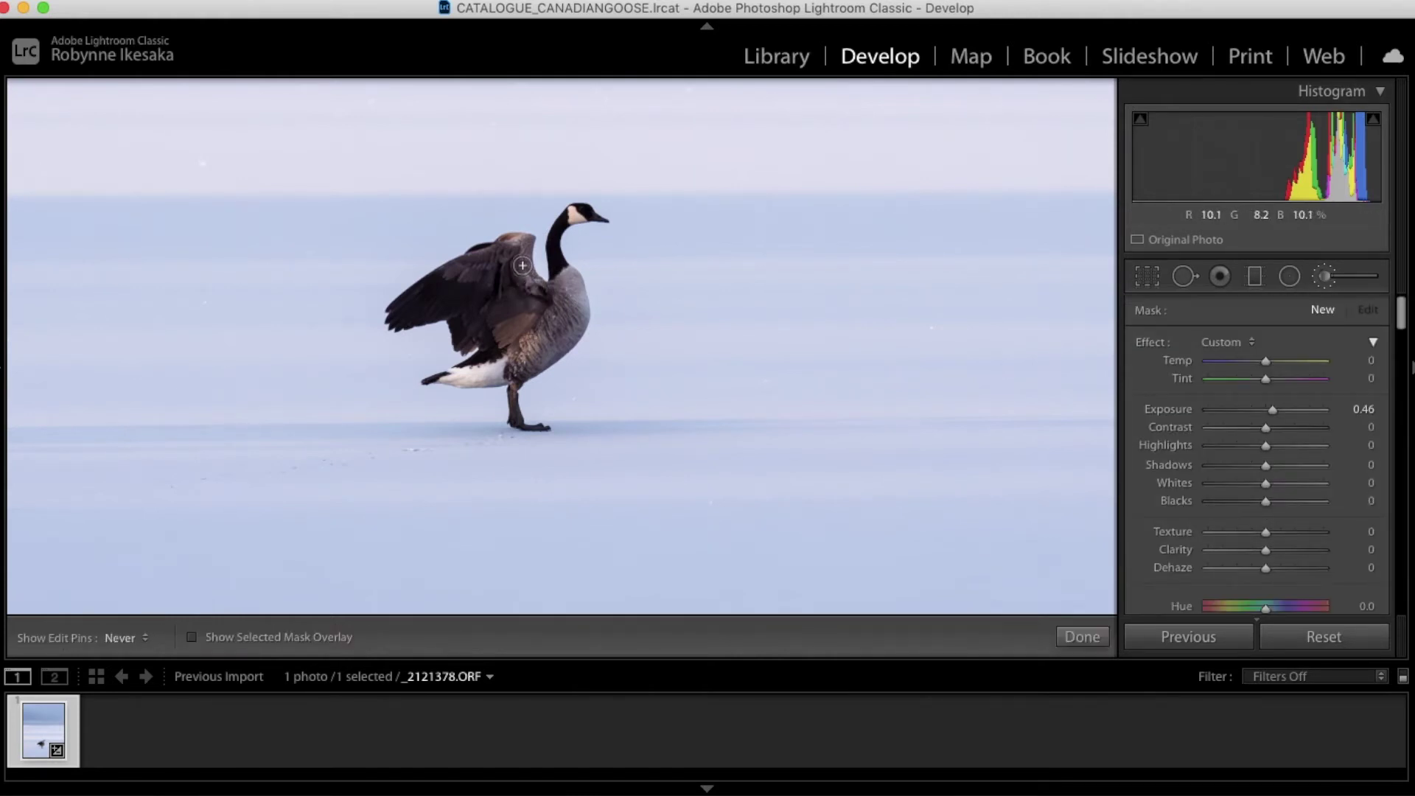
left_click(522, 260)
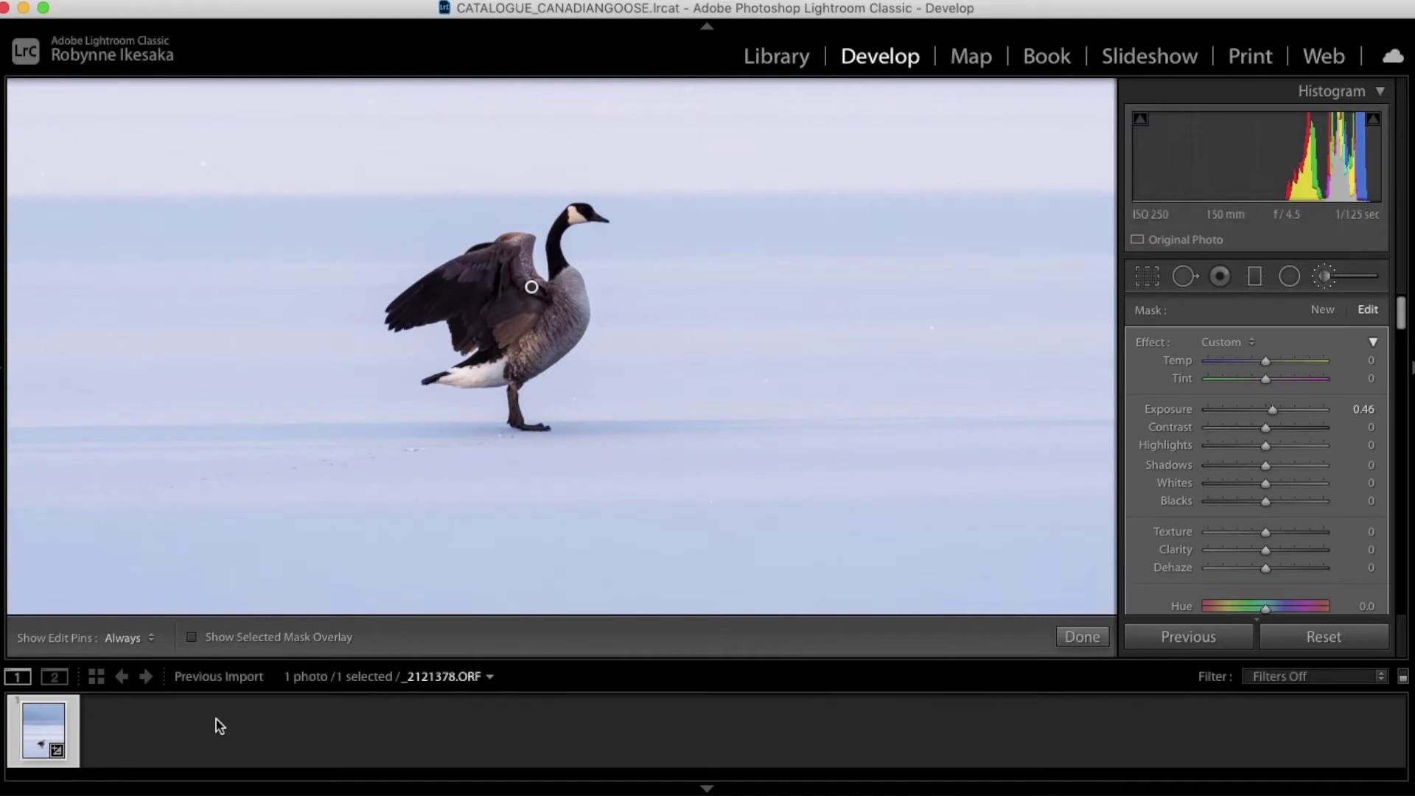
left_click(193, 638)
key("h")
mouse_move(523, 260)
left_mouse_down()
mouse_move(453, 269)
mouse_move(397, 317)
mouse_move(457, 314)
mouse_move(469, 343)
mouse_move(495, 347)
mouse_move(477, 373)
mouse_move(534, 361)
mouse_move(490, 373)
mouse_move(510, 375)
mouse_move(580, 320)
left_mouse_up()
key("h")
key("h")
key("h")
key("h")
Paint the brush mask over the goose's wing feathers, breast and belly at close zoom
key("z")
key("k")
left_click_drag(430, 430, 902, 543)
key("k")
left_click(710, 277)
key("h")
mouse_move(737, 247)
left_mouse_down()
mouse_move(726, 203)
mouse_move(474, 120)
mouse_move(597, 244)
mouse_move(496, 339)
left_mouse_up()
key("h")
key("h")
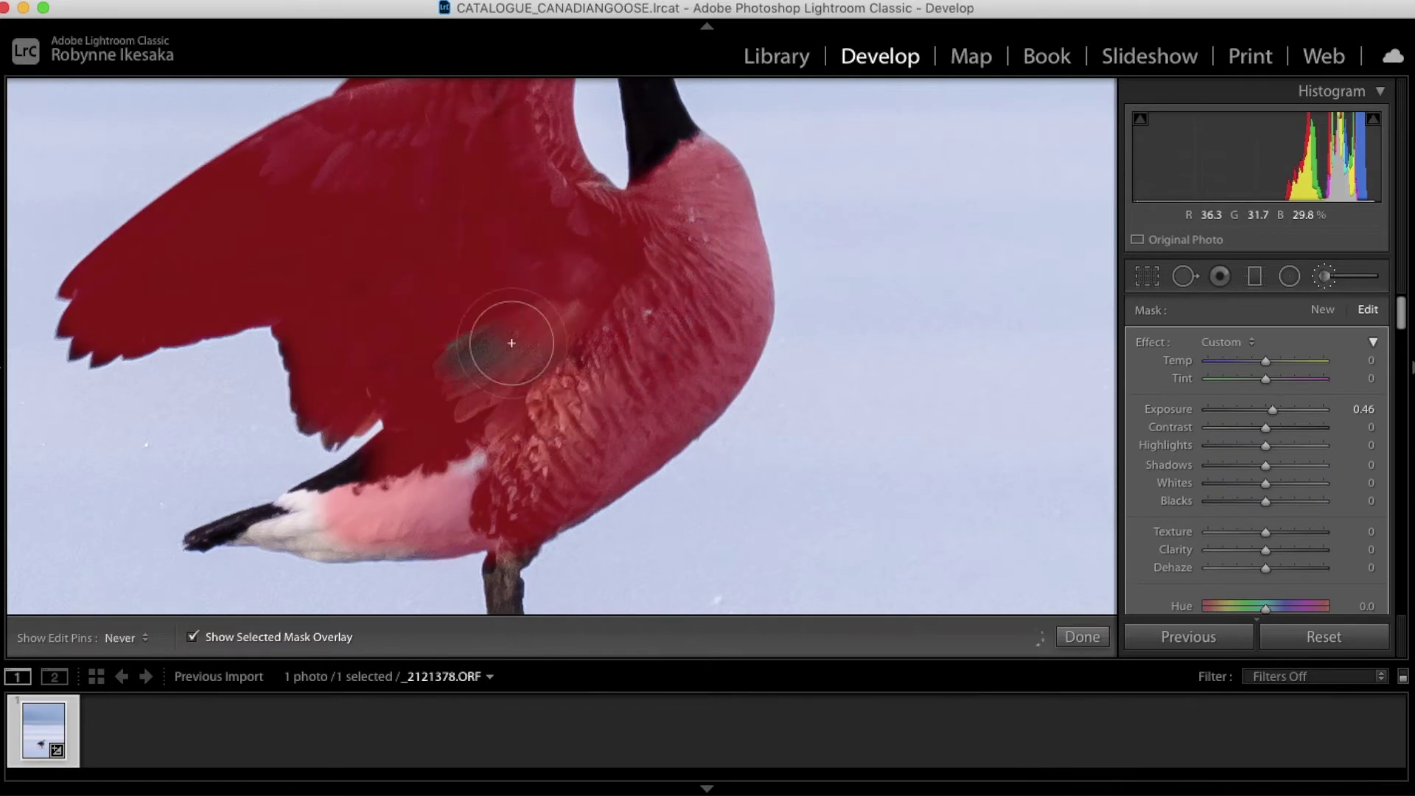
Extend the brush mask over the rest of the body, neck, head, tail and legs, then hide the mask overlay
key("k")
key("z")
key("k")
mouse_move(589, 442)
left_mouse_down()
mouse_move(574, 303)
mouse_move(642, 214)
left_mouse_up()
key("k")
mouse_move(951, 590)
left_mouse_down()
mouse_move(759, 241)
mouse_move(759, 390)
left_mouse_up()
key("z")
key("k")
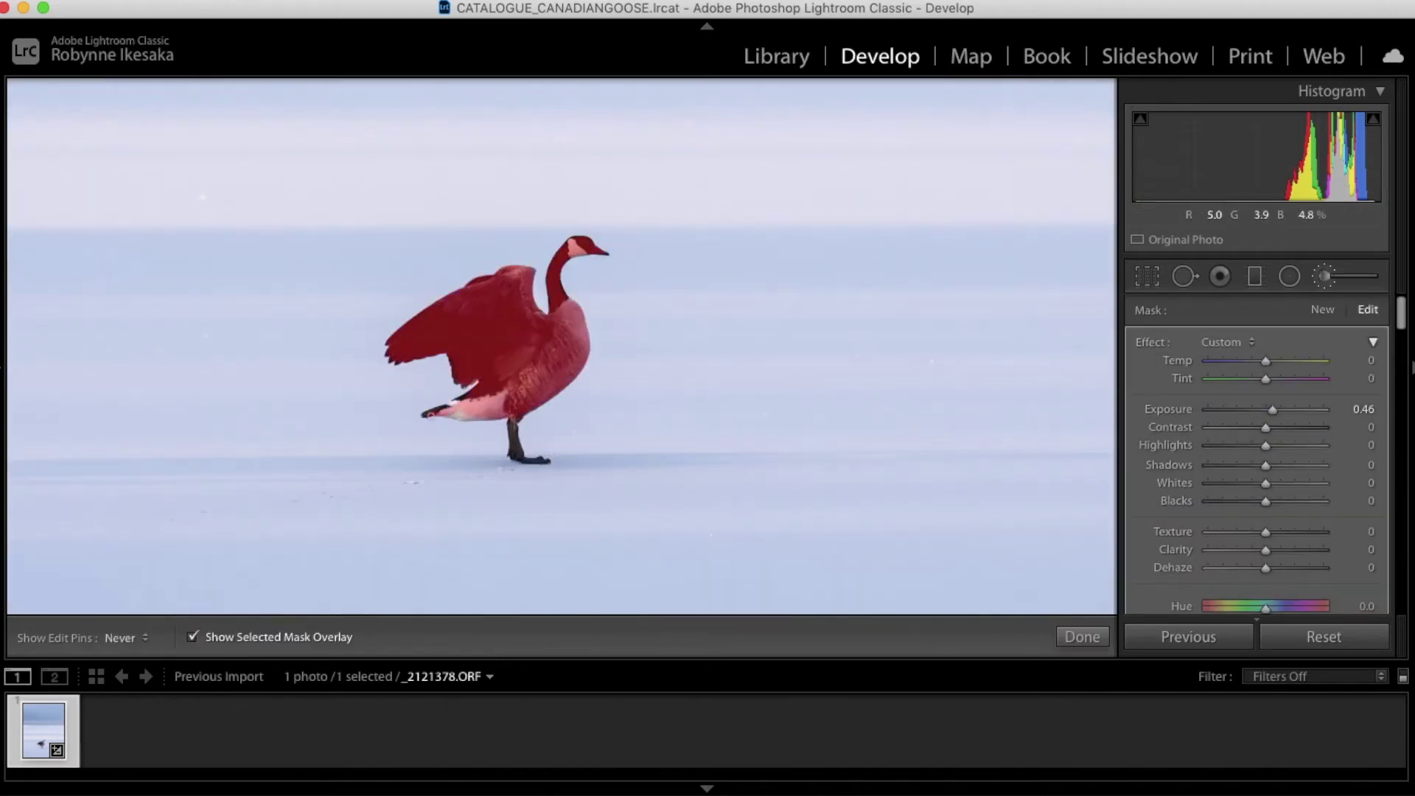
left_click_drag(514, 434, 519, 457)
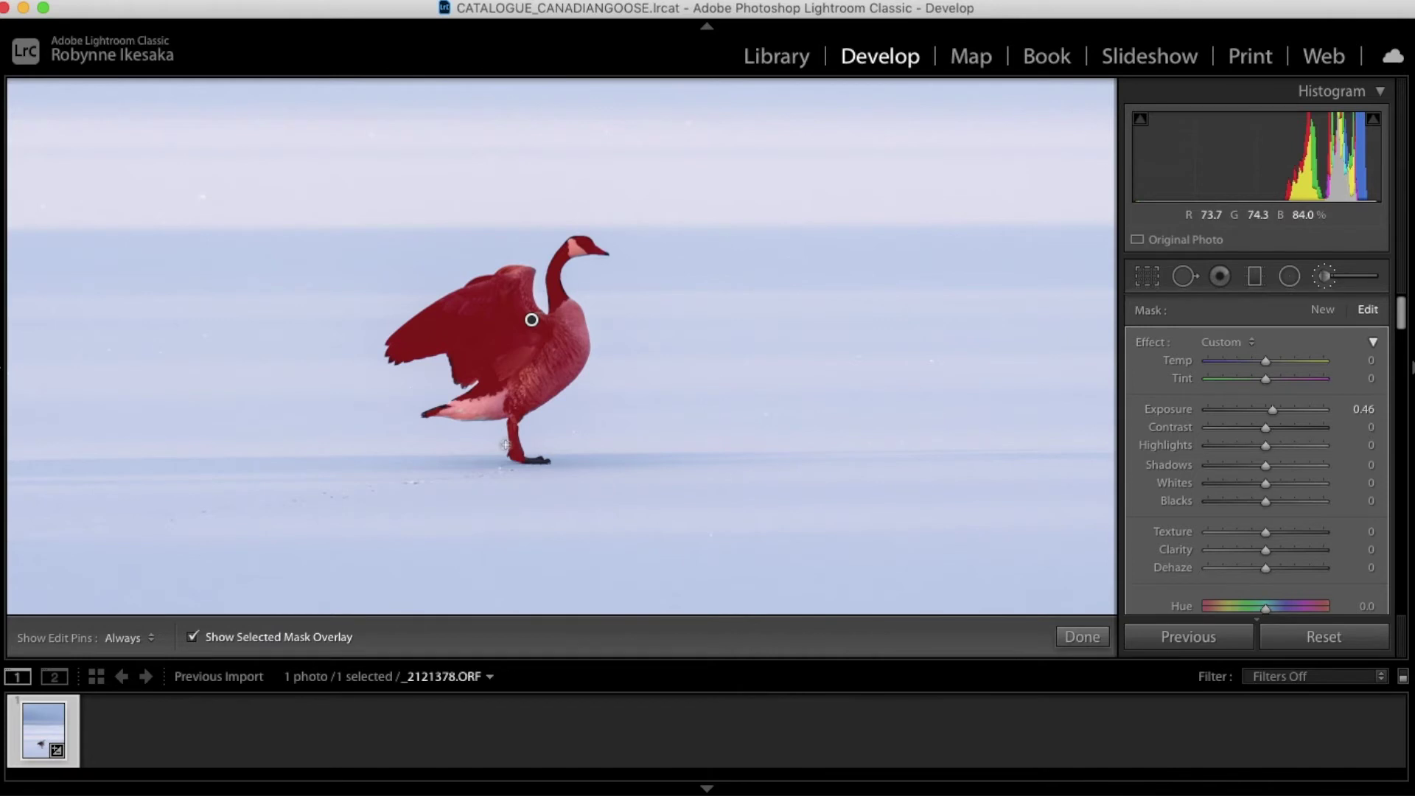
left_click(191, 637)
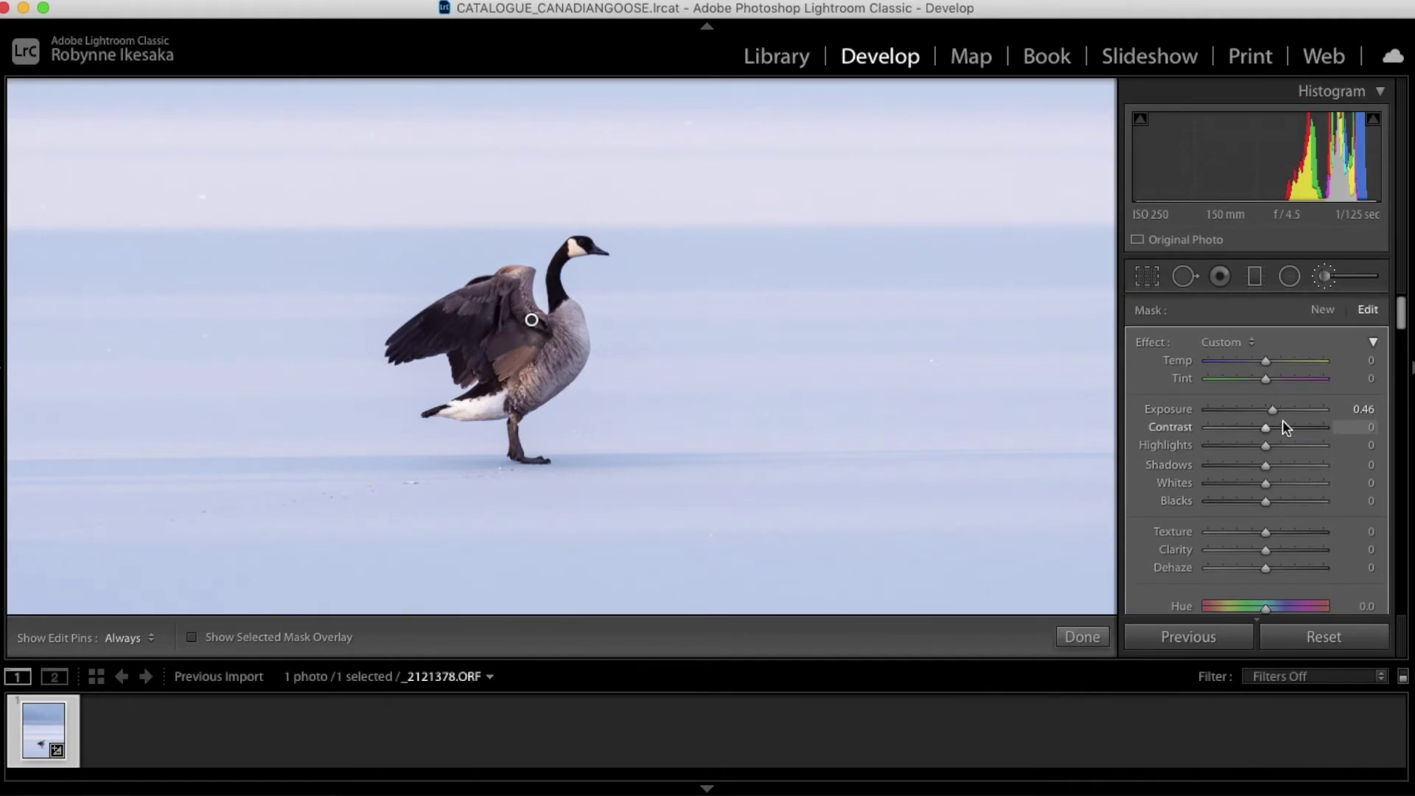
Set the goose mask's Exposure to 0.32, Contrast to 16, Highlights to 50 and Shadows to 10, and finish the brush edit
left_click_drag(1271, 409, 1269, 412)
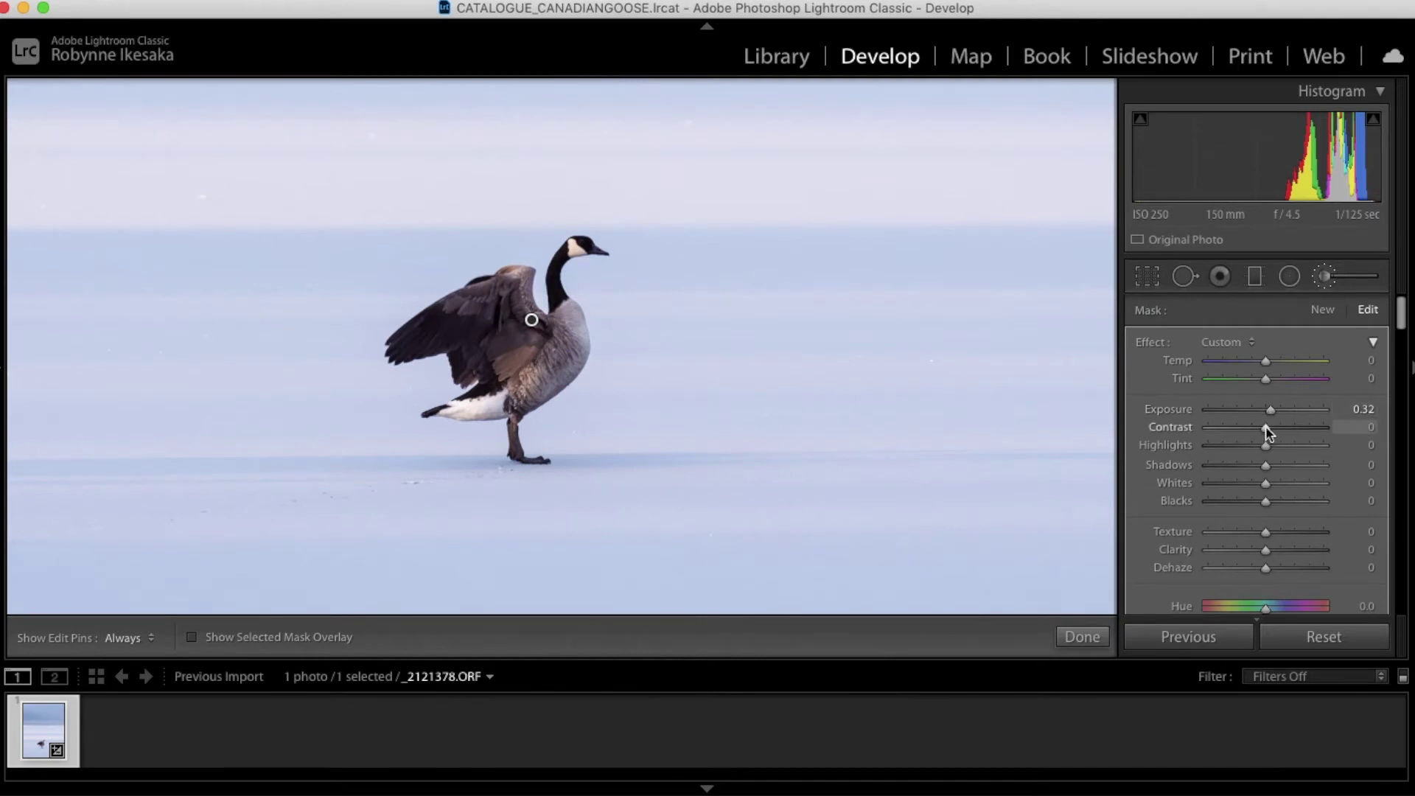
left_click_drag(1267, 427, 1277, 437)
left_click_drag(1265, 446, 1298, 460)
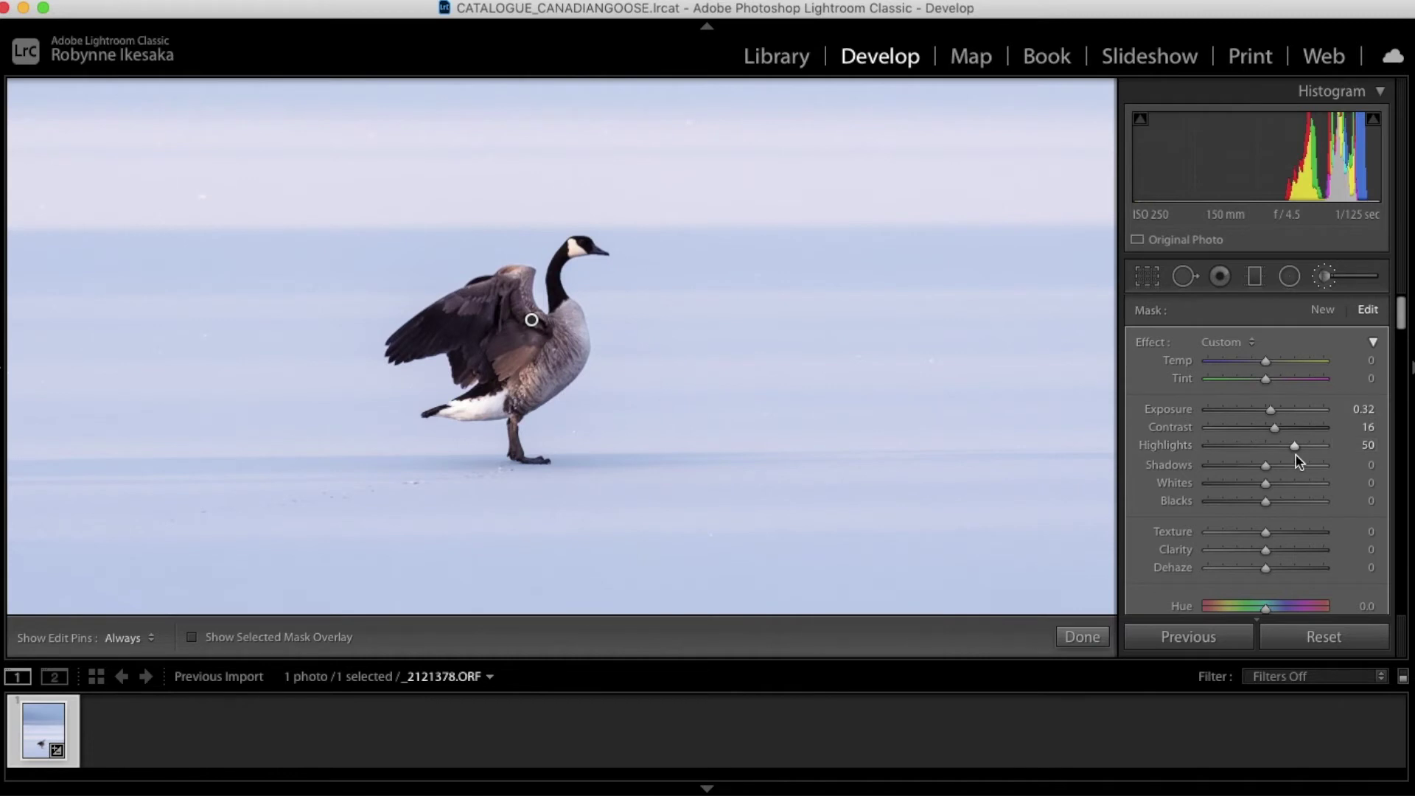
mouse_move(1267, 472)
left_mouse_down()
mouse_move(1249, 471)
mouse_move(1271, 473)
left_mouse_up()
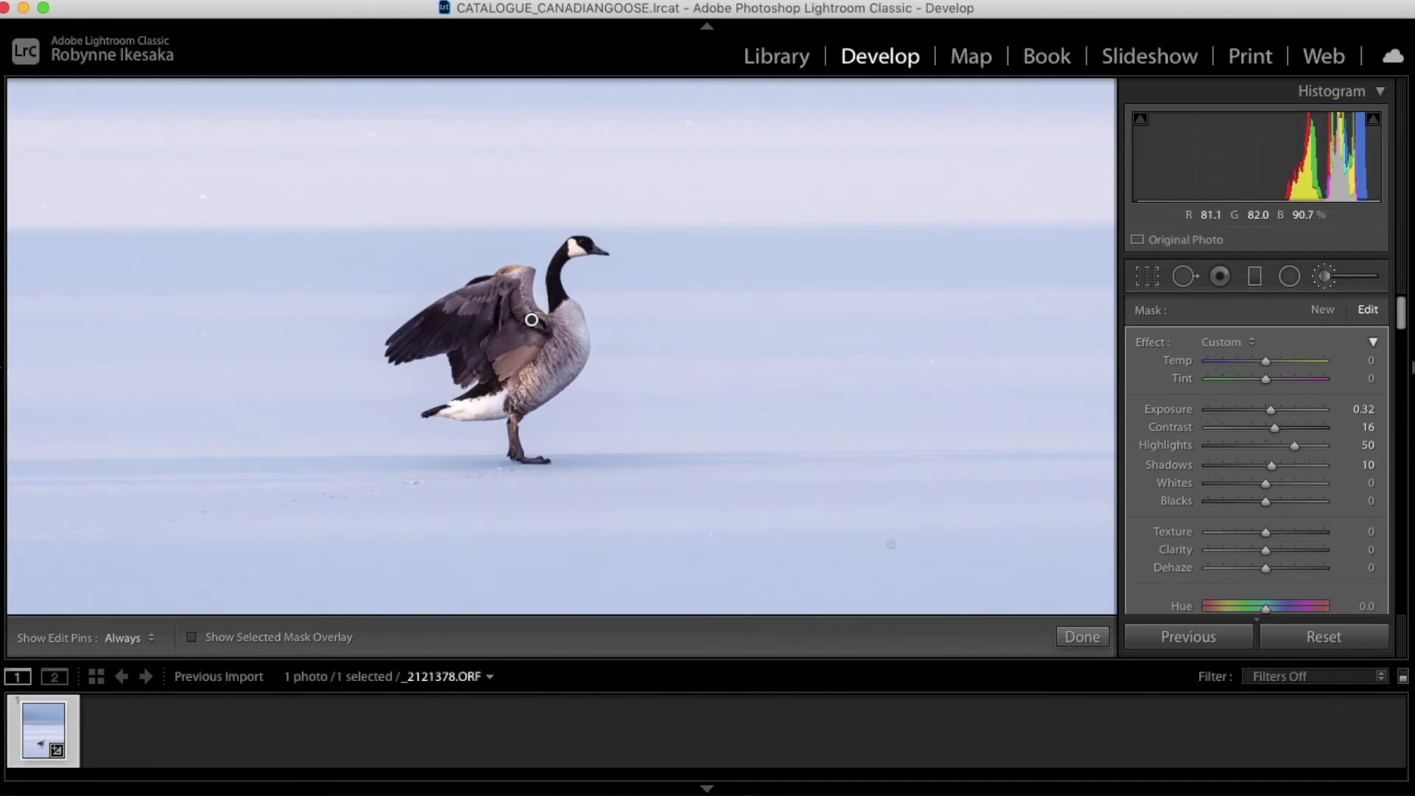
left_click(1094, 646)
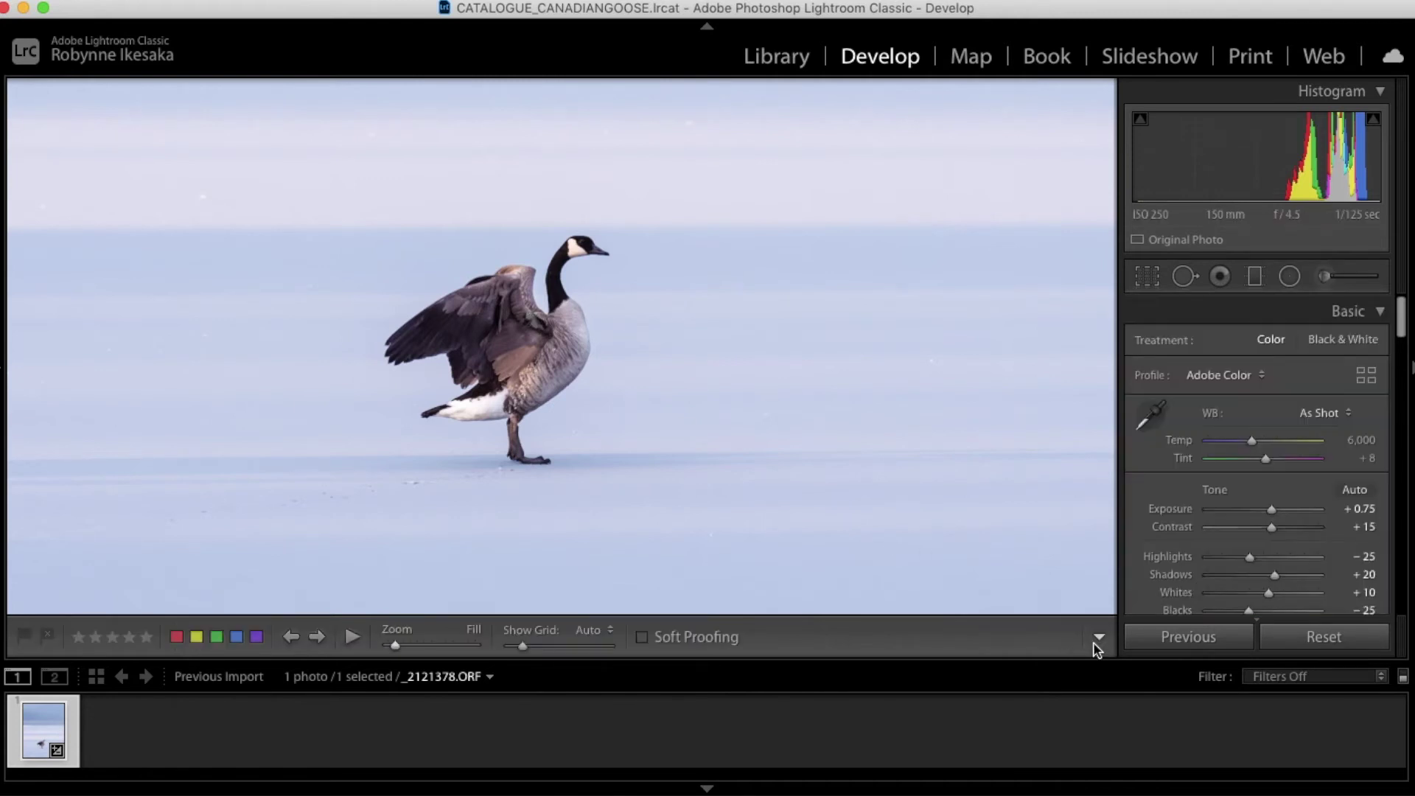
Compare the whole photo before and after the brush edit, ending on the edited version
left_click(796, 428)
left_click(796, 427)
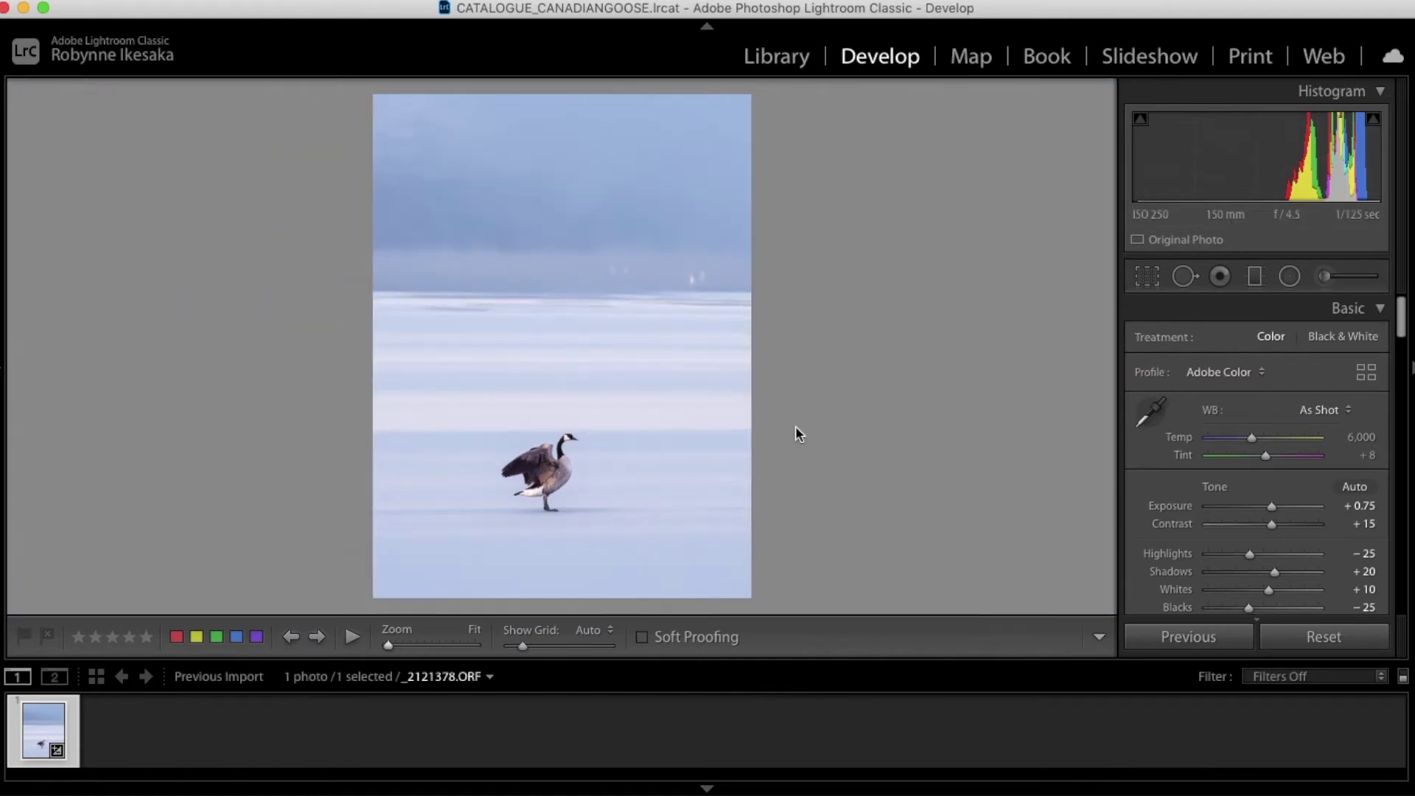
key("backslash")
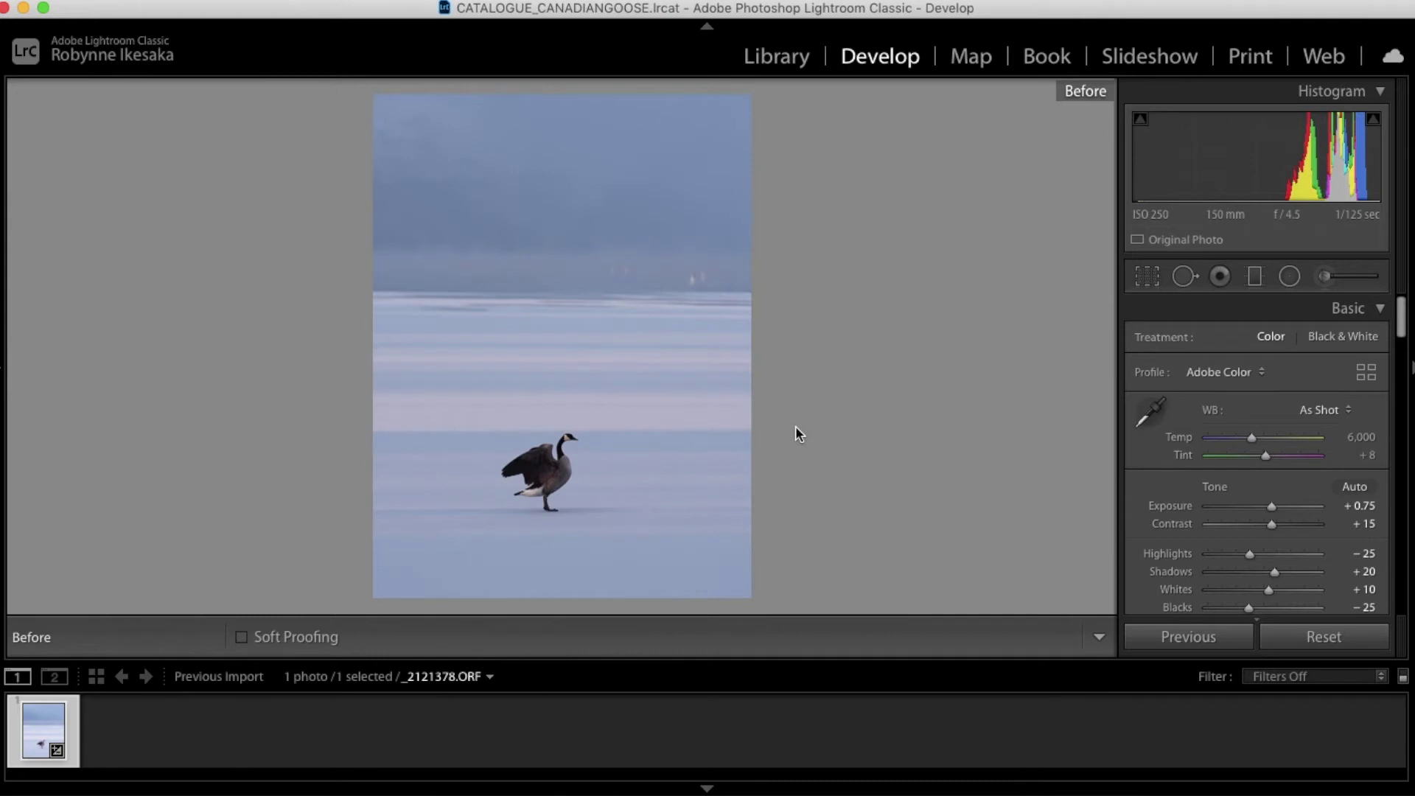
key("backslash")
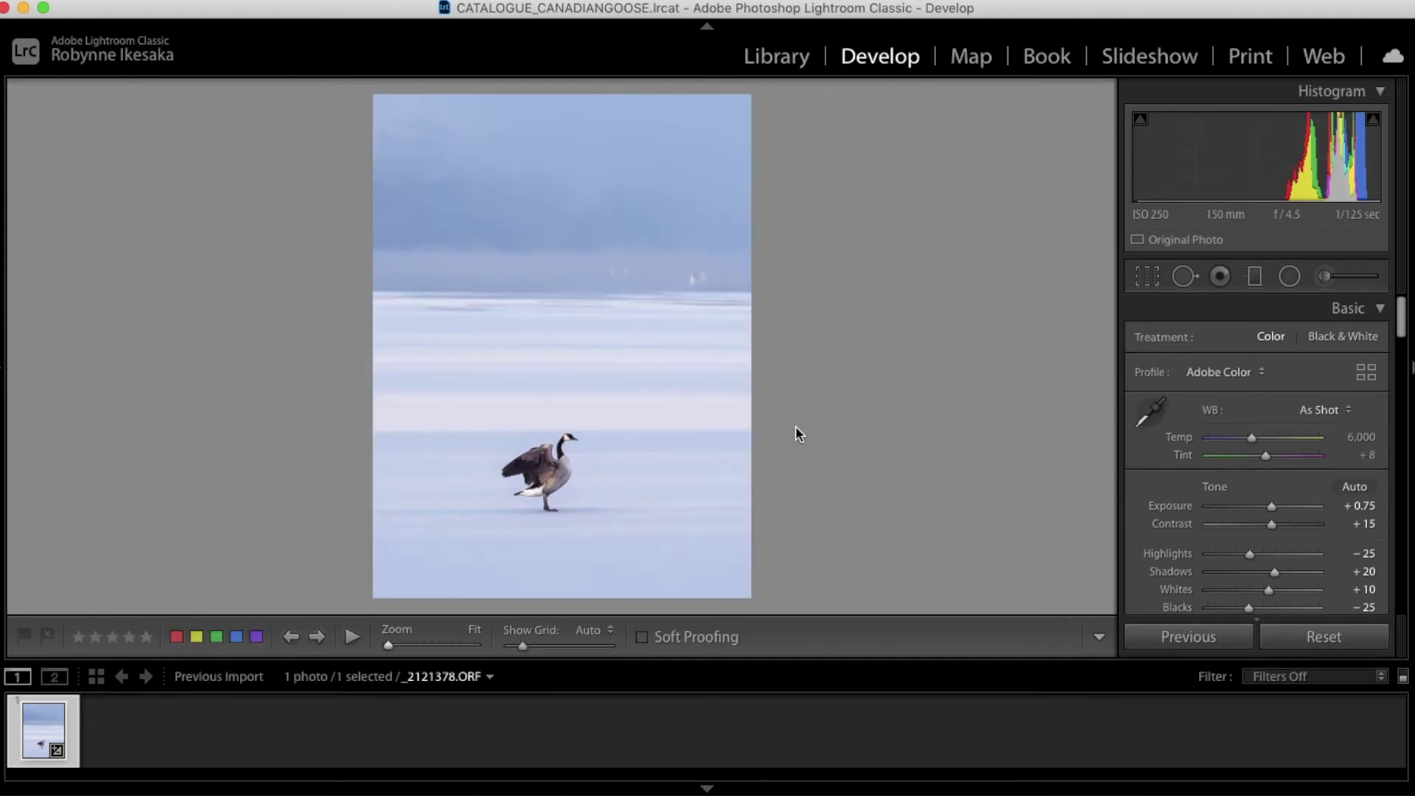
Reopen the goose's brush mask and set Highlights to 35, Whites to 10, Blacks to -10 and Clarity to 15
left_click(794, 426)
left_click(1324, 277)
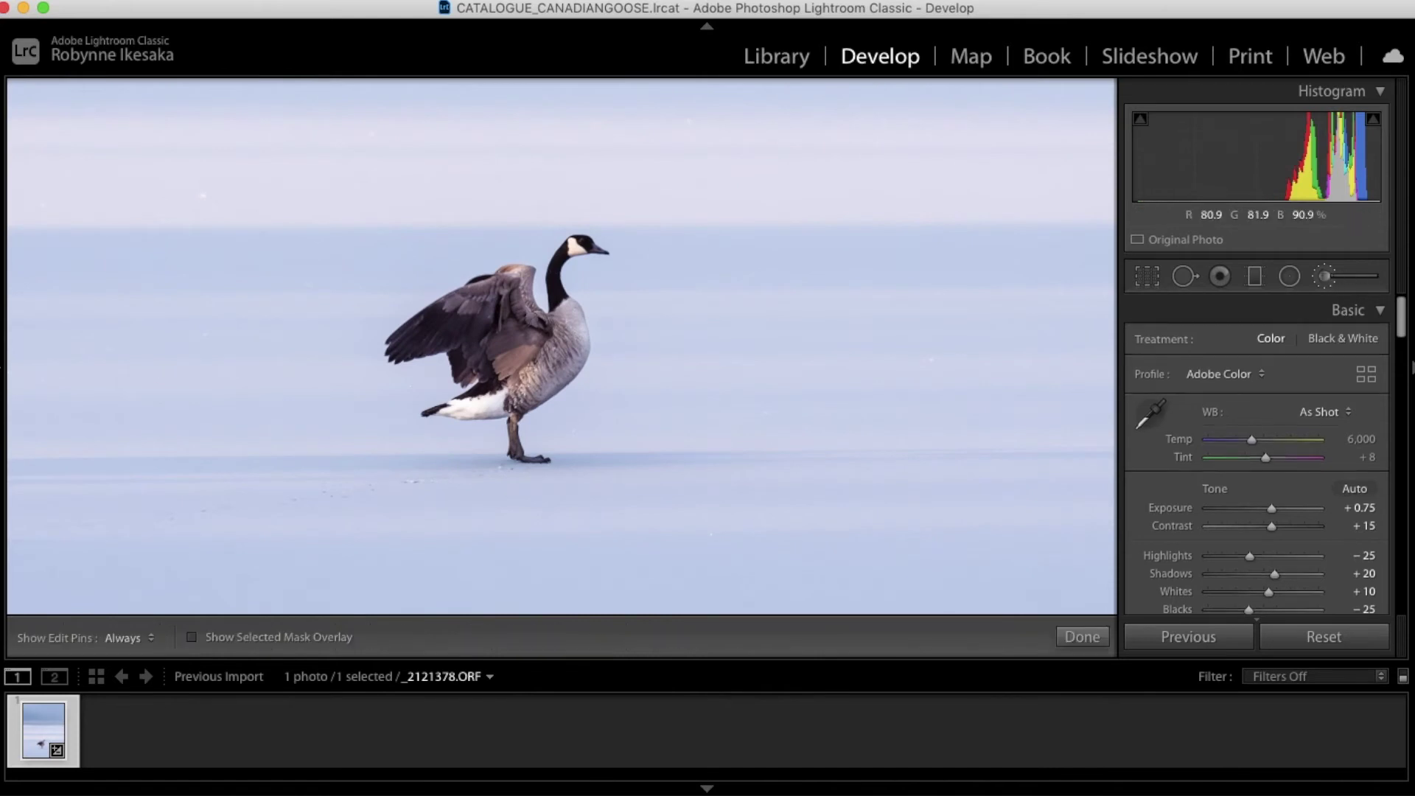
left_click(532, 318)
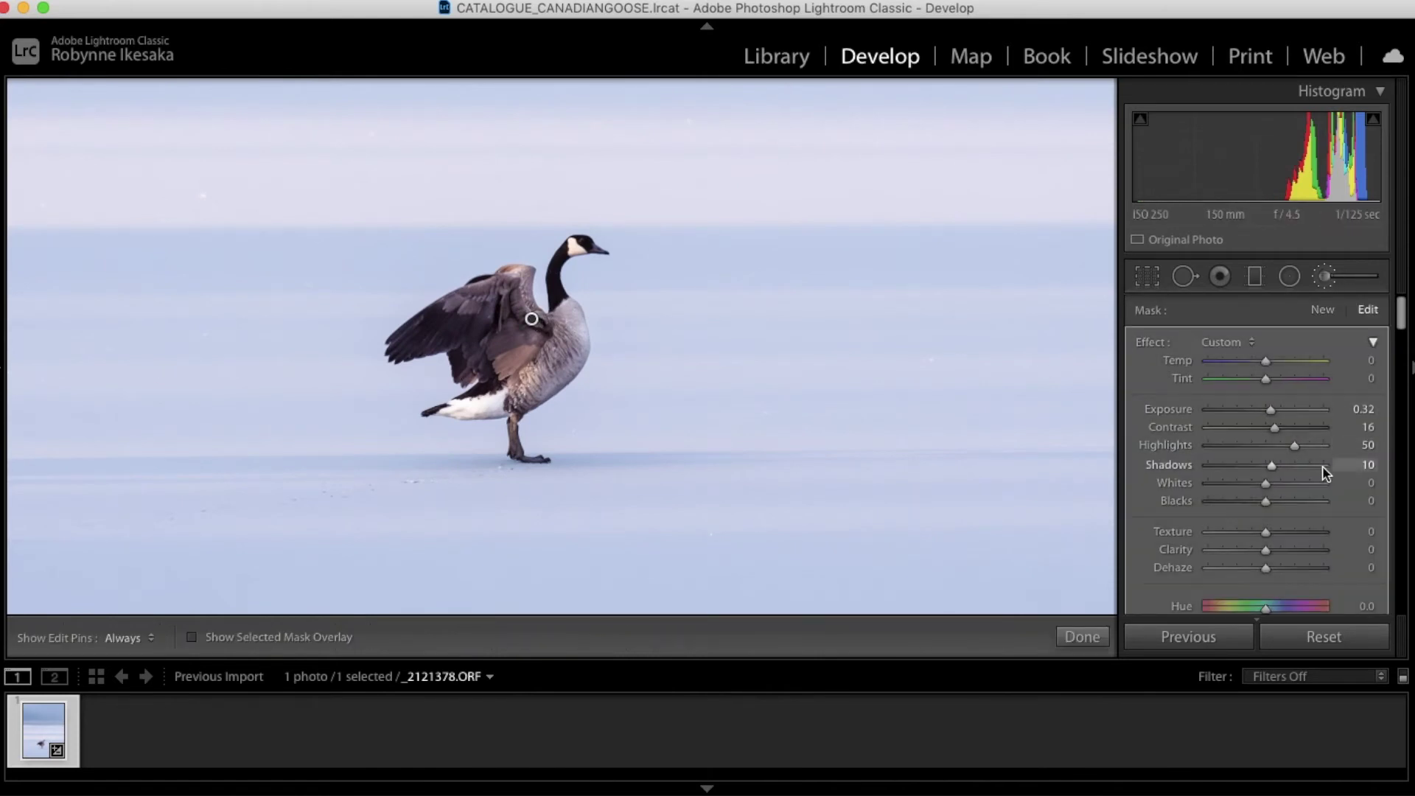
left_click_drag(1295, 445, 1288, 449)
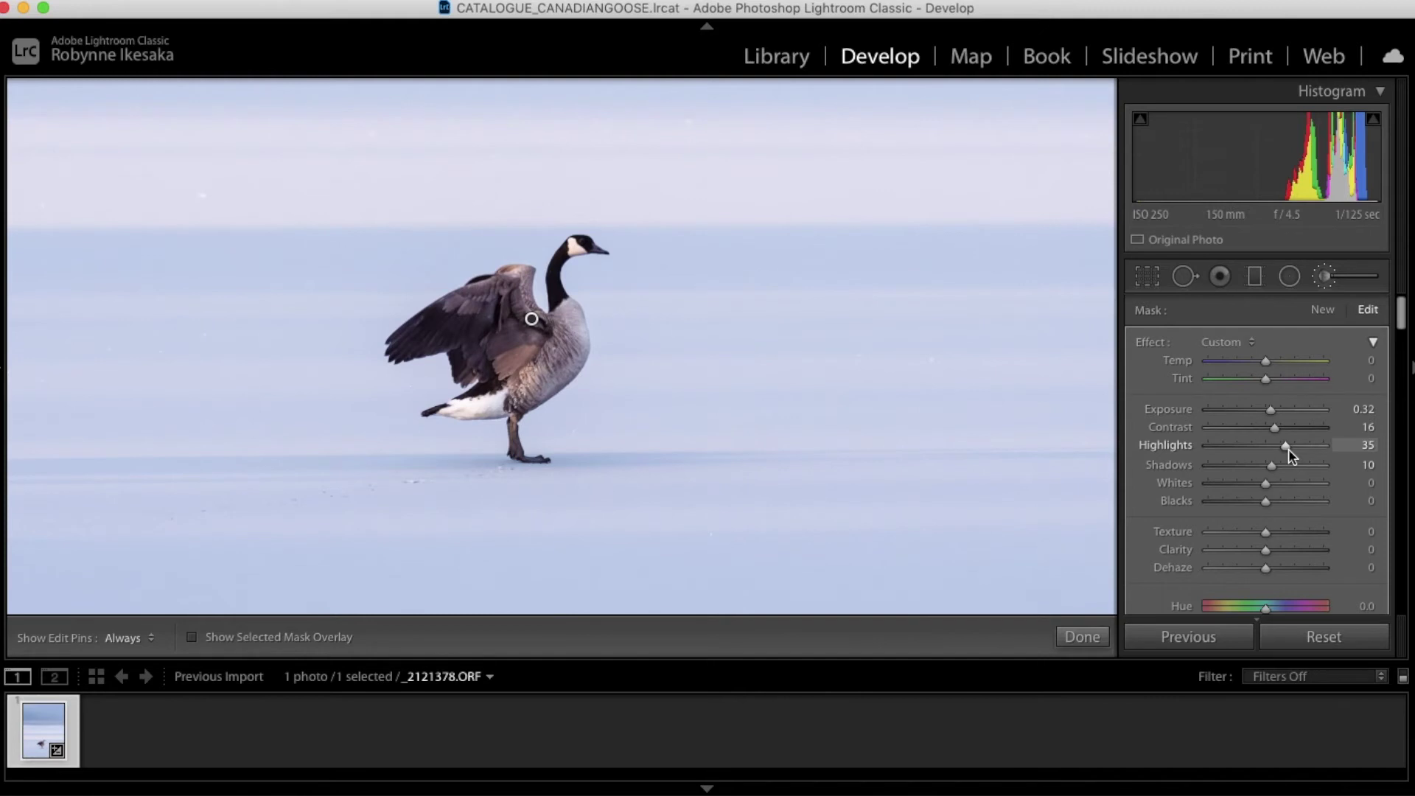
left_click_drag(1267, 488, 1274, 488)
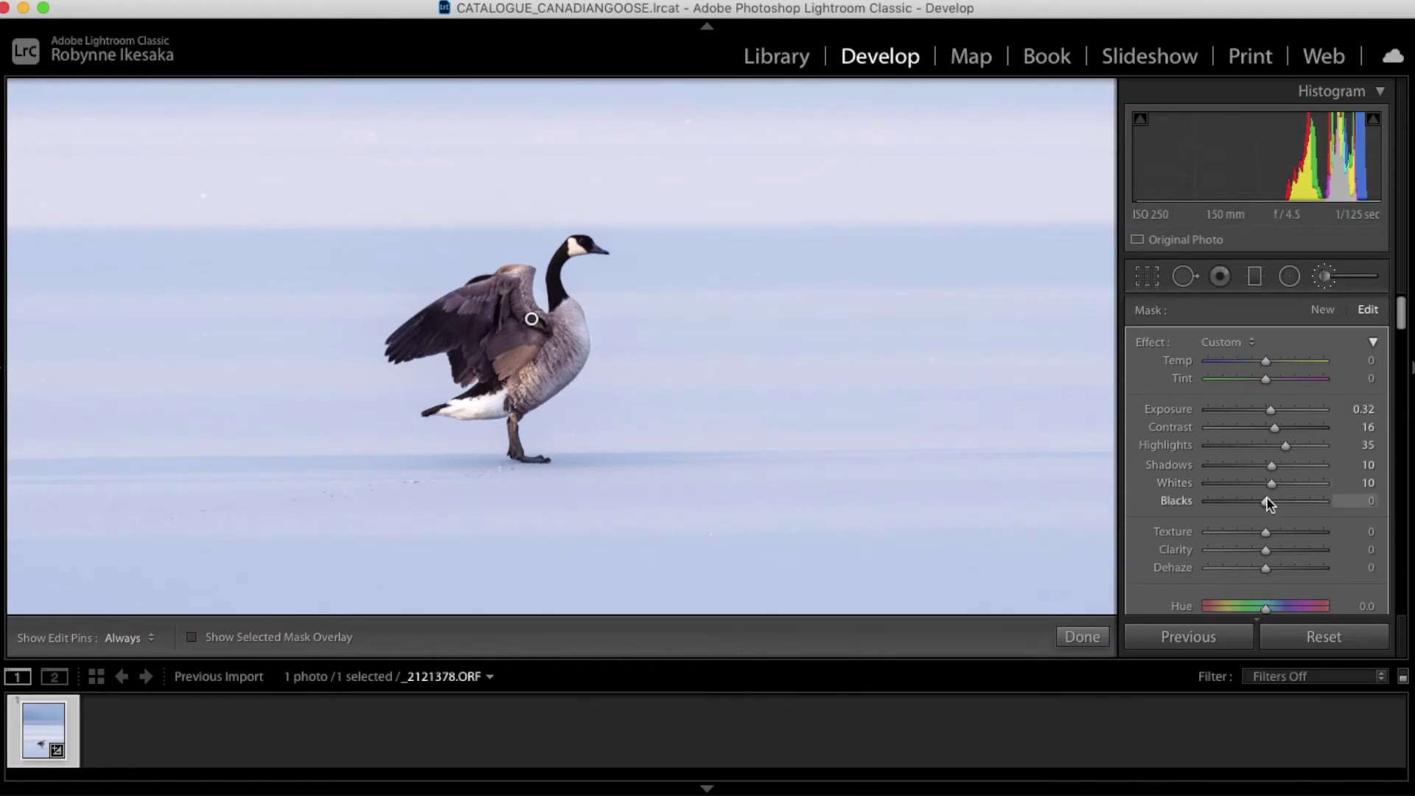
left_click_drag(1262, 501, 1259, 502)
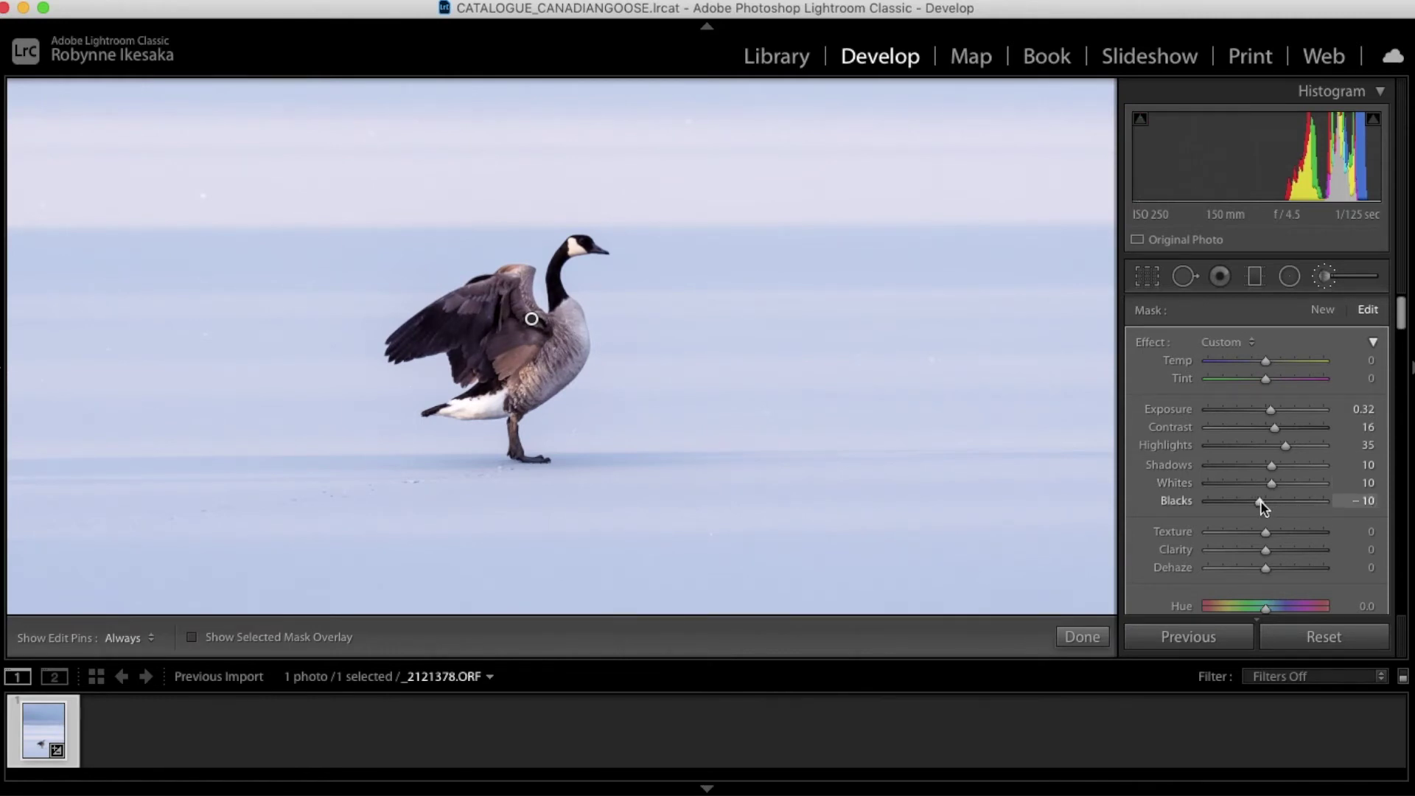
left_click_drag(1266, 550, 1276, 550)
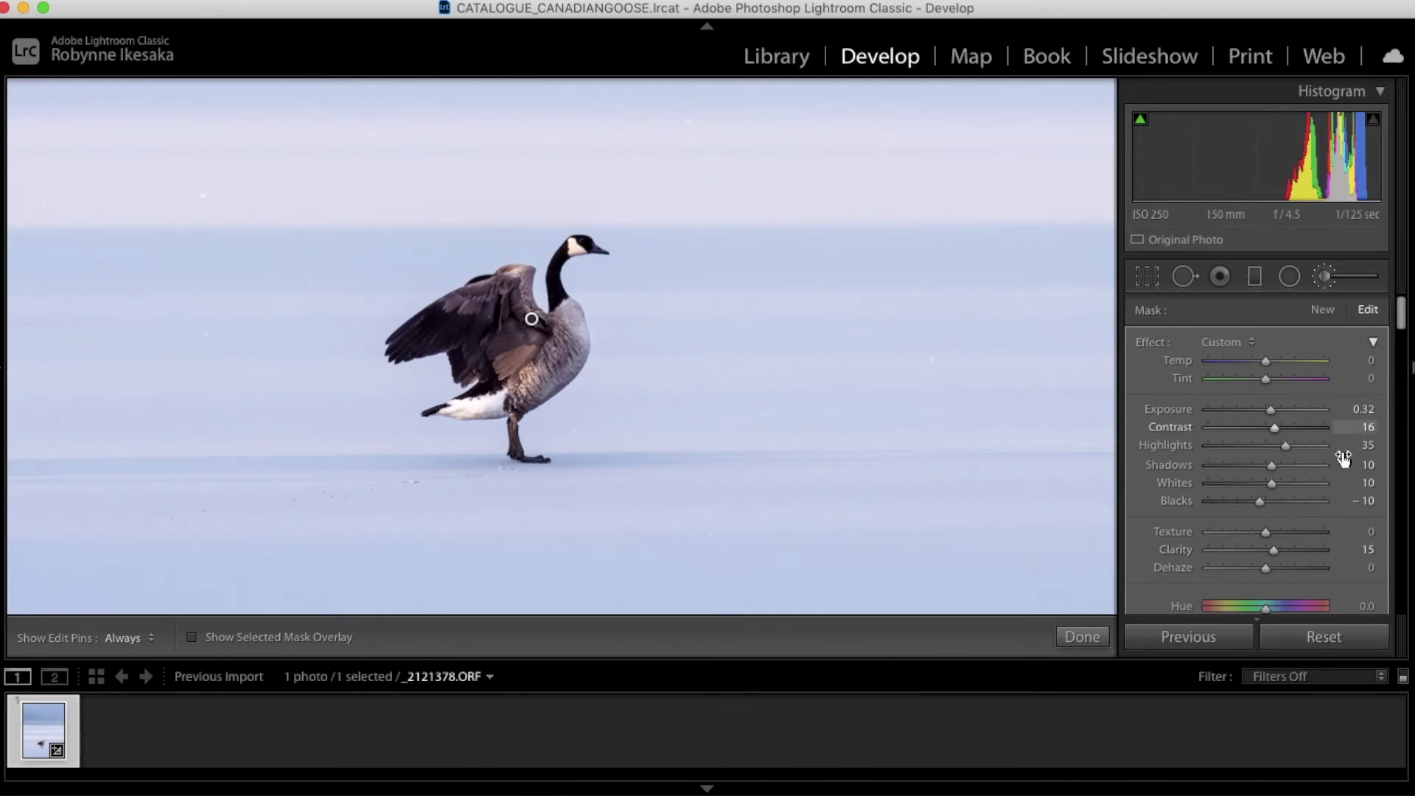
Increase the goose mask's Sharpness and Noise reduction moderately, and finish the brush edit
scroll(1310, 504, "down", 5)
scroll(1309, 505, "down", 4)
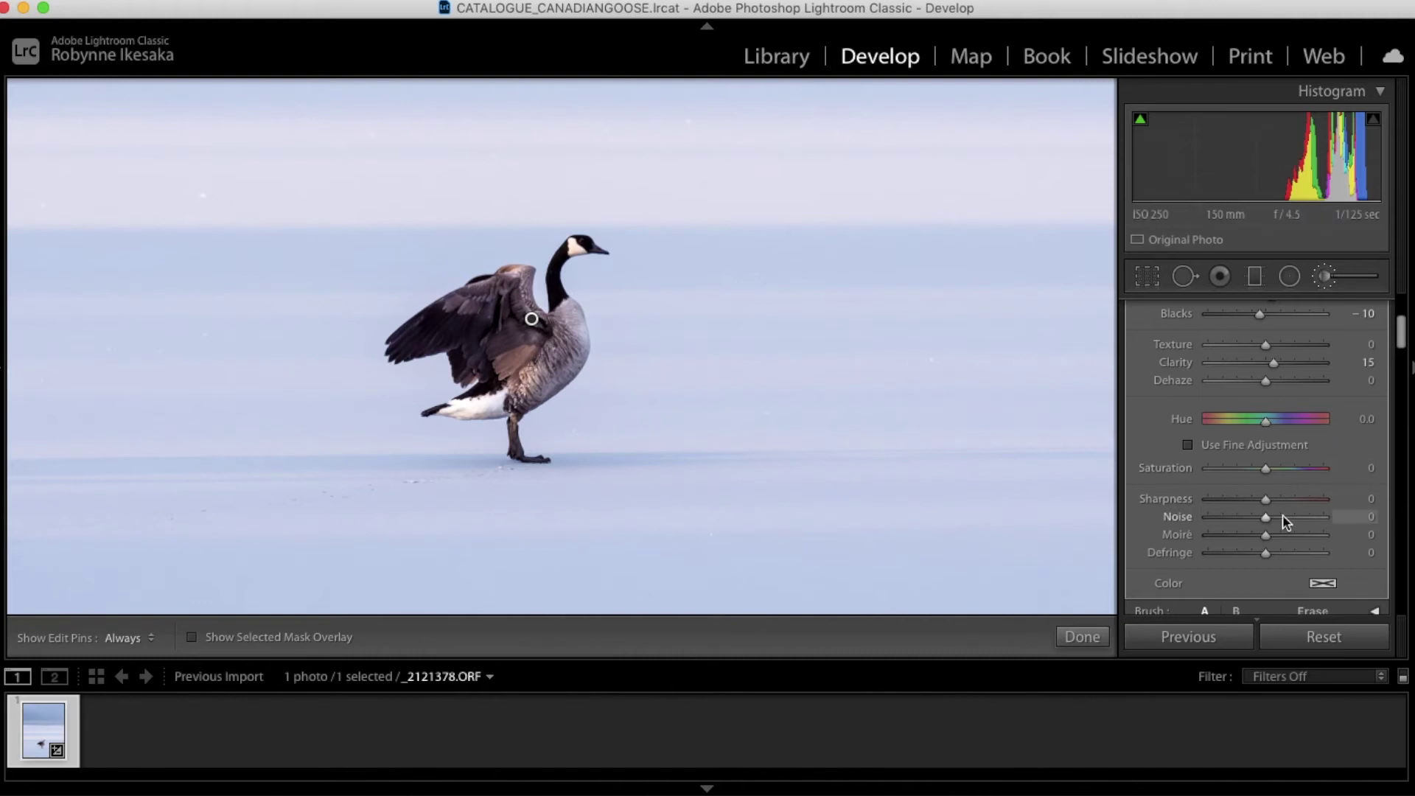
left_click_drag(1266, 499, 1284, 504)
left_click_drag(1265, 517, 1281, 518)
left_click(1079, 636)
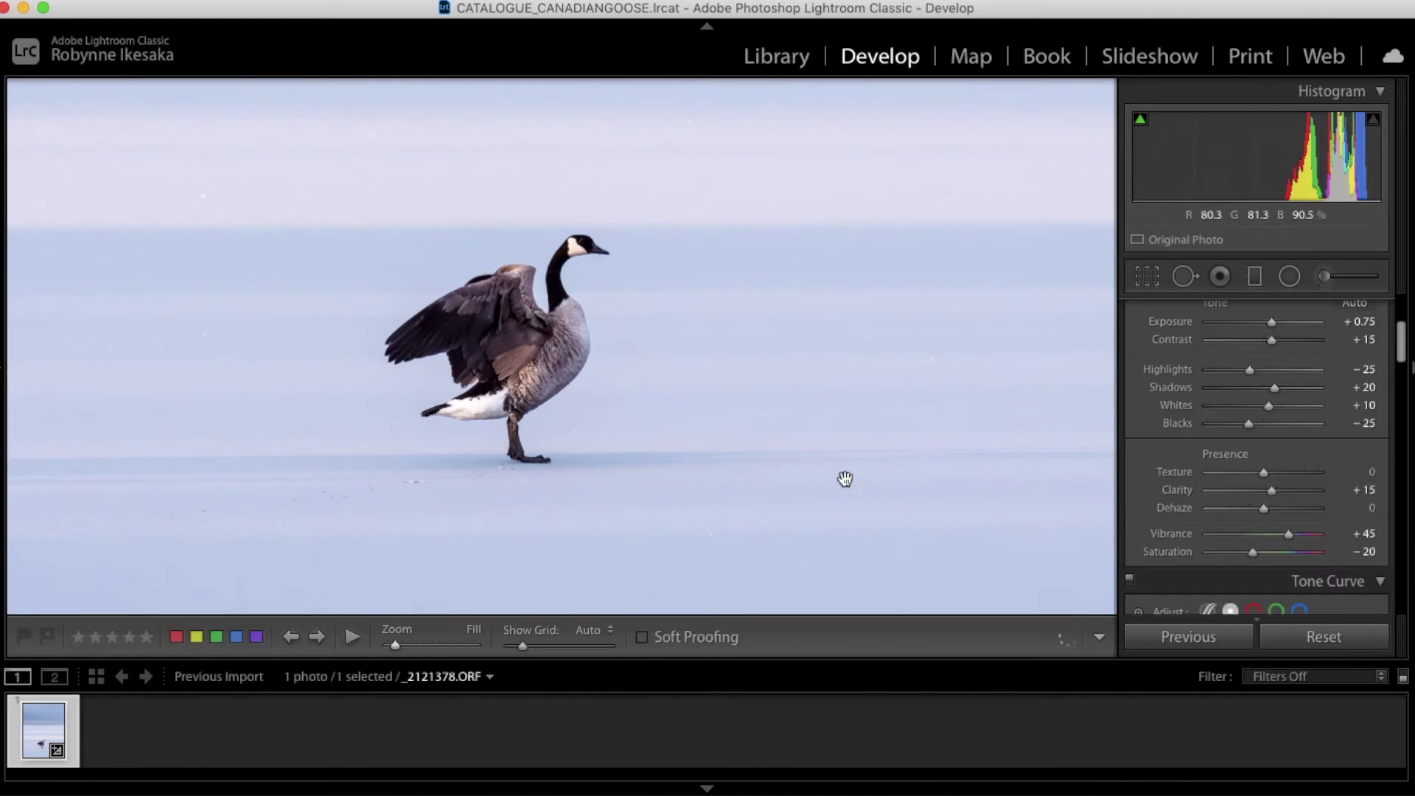
Return to the whole photo and compare it with the unedited version, ending on the edited one
left_click(845, 479)
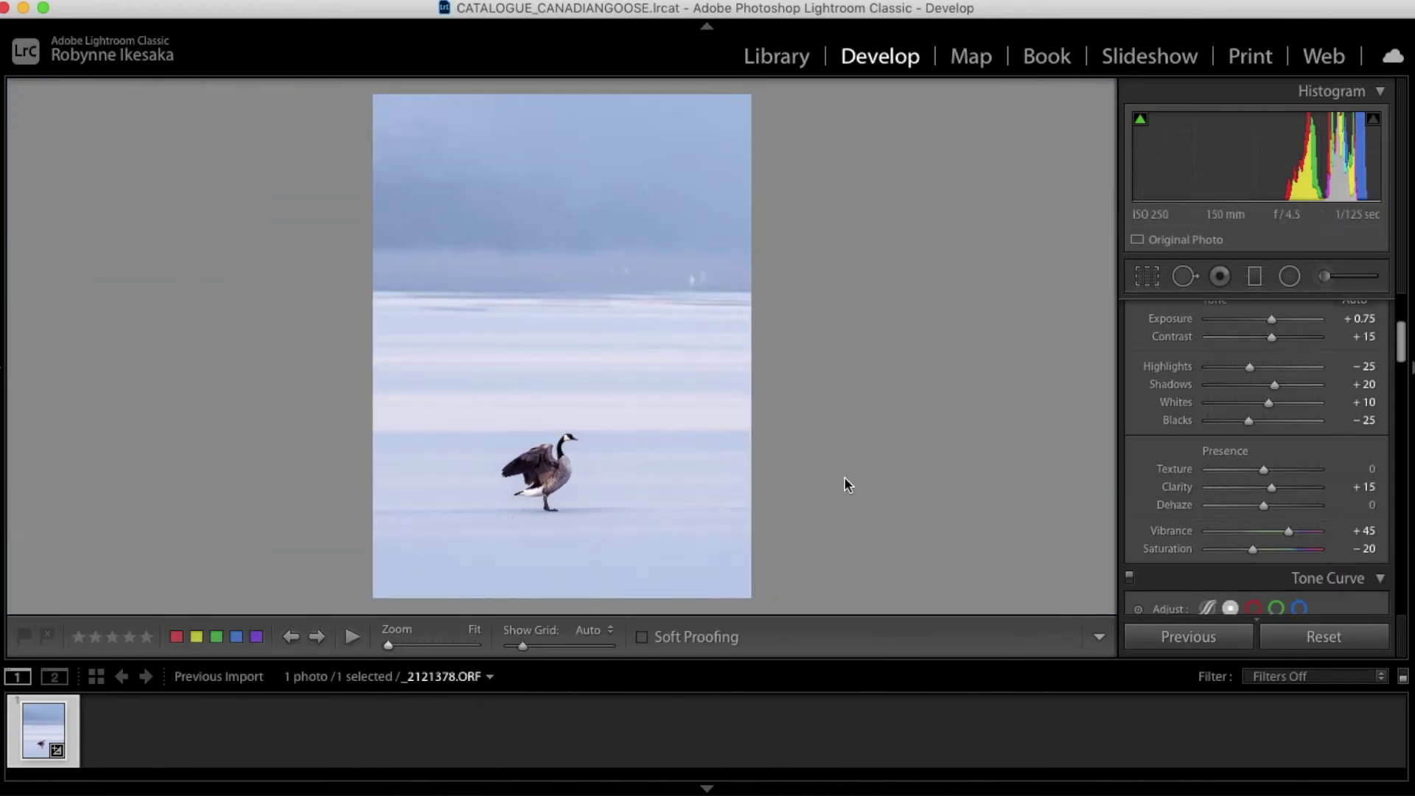
key("backslash")
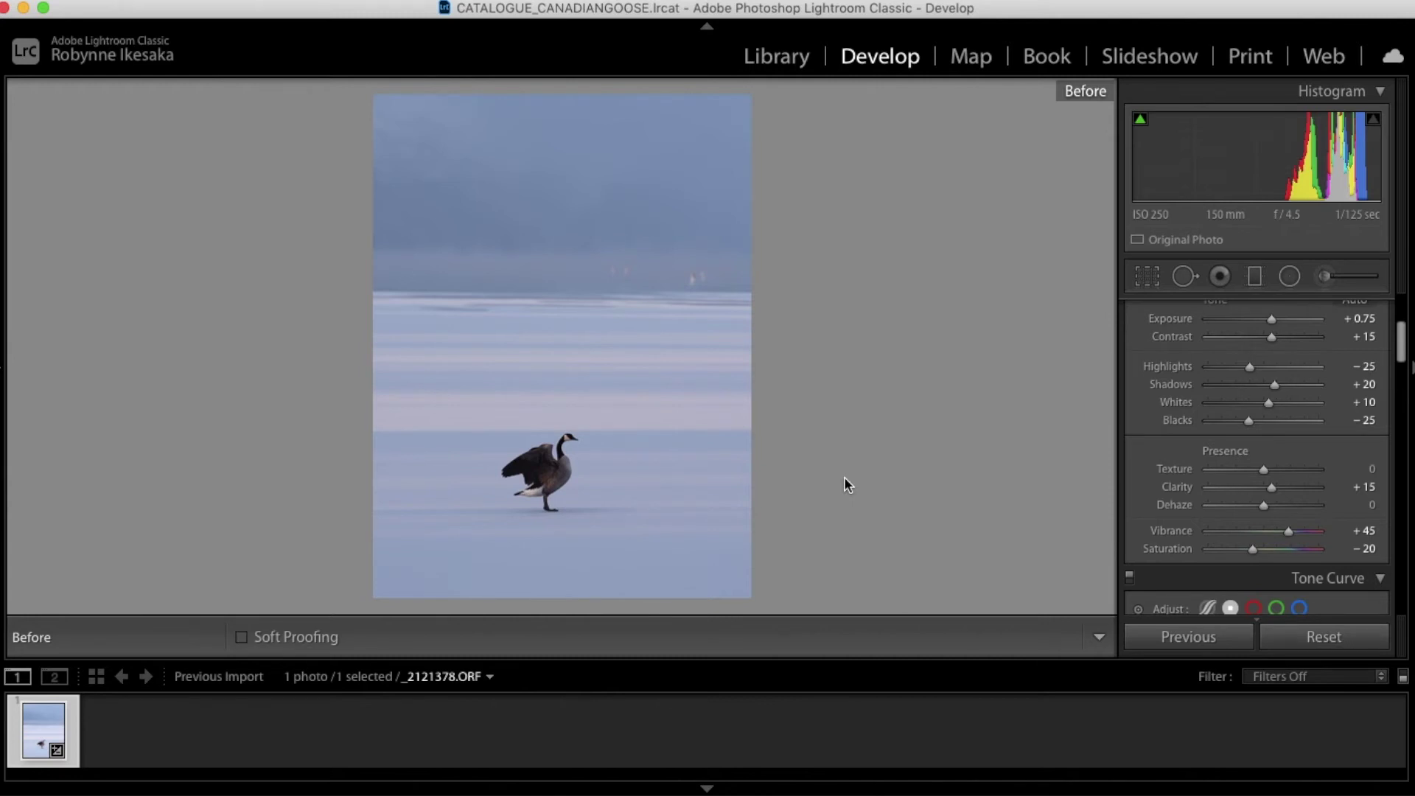
key("backslash")
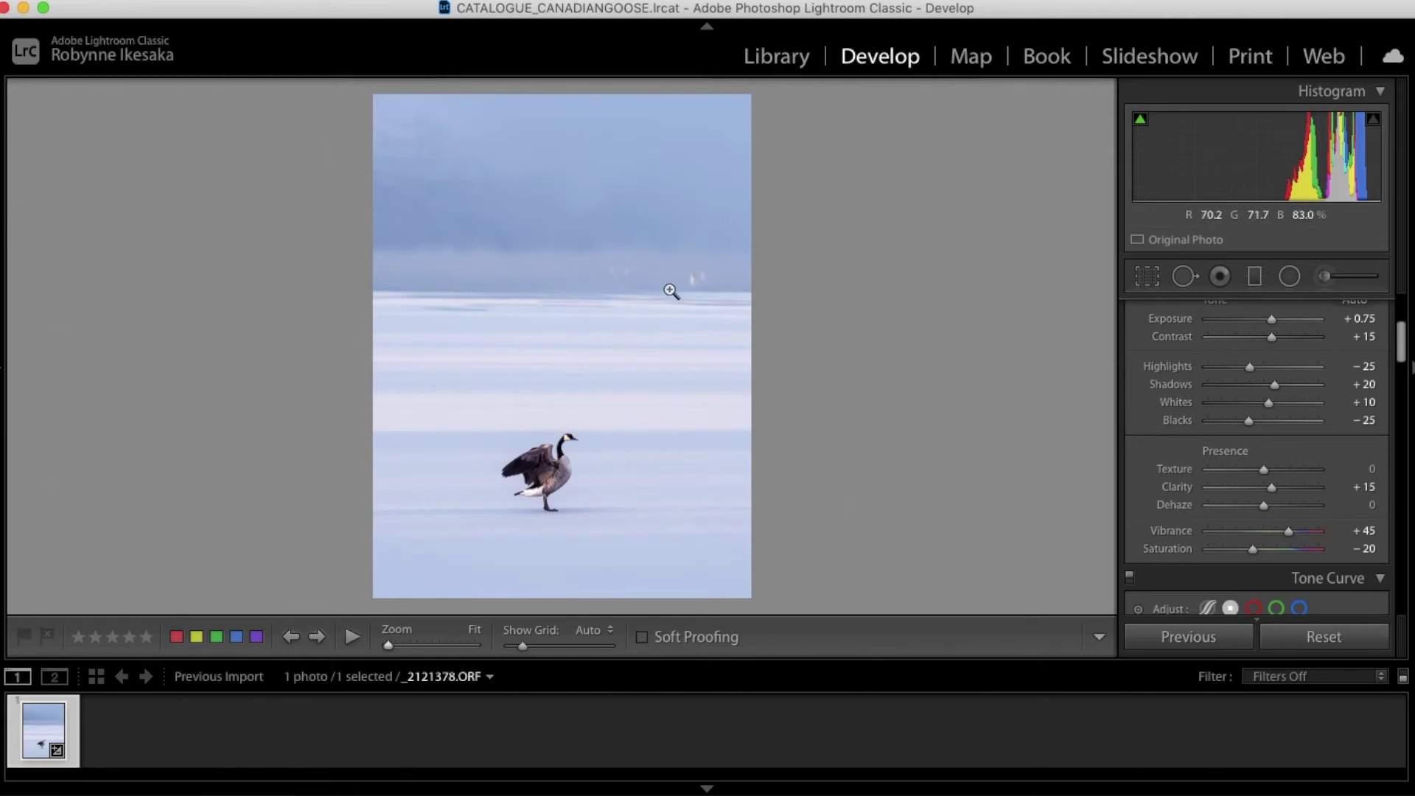
Heal the left pair of pinkish lights above the ice with one spot at brush size 77, and finish the spot removal
left_click(632, 273)
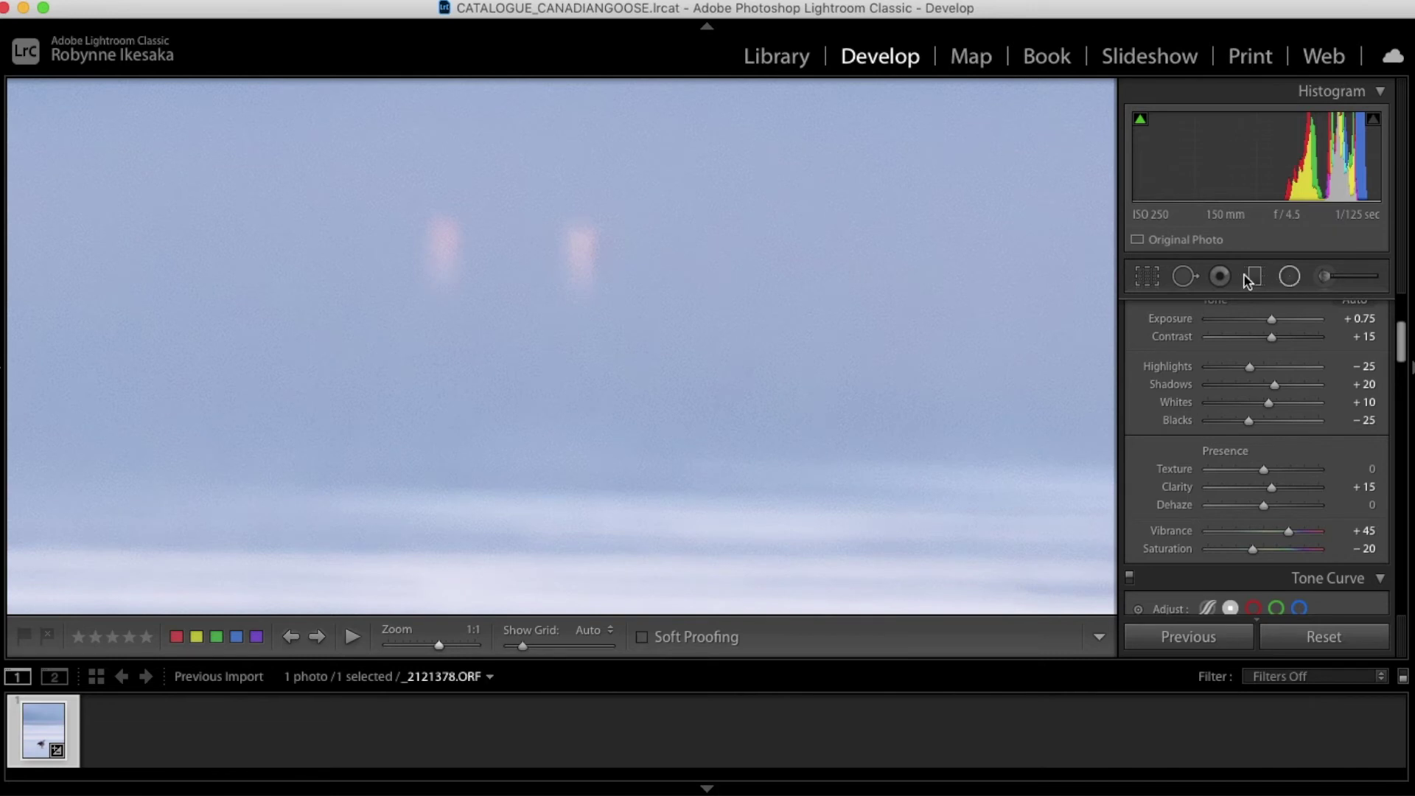
left_click(1185, 277)
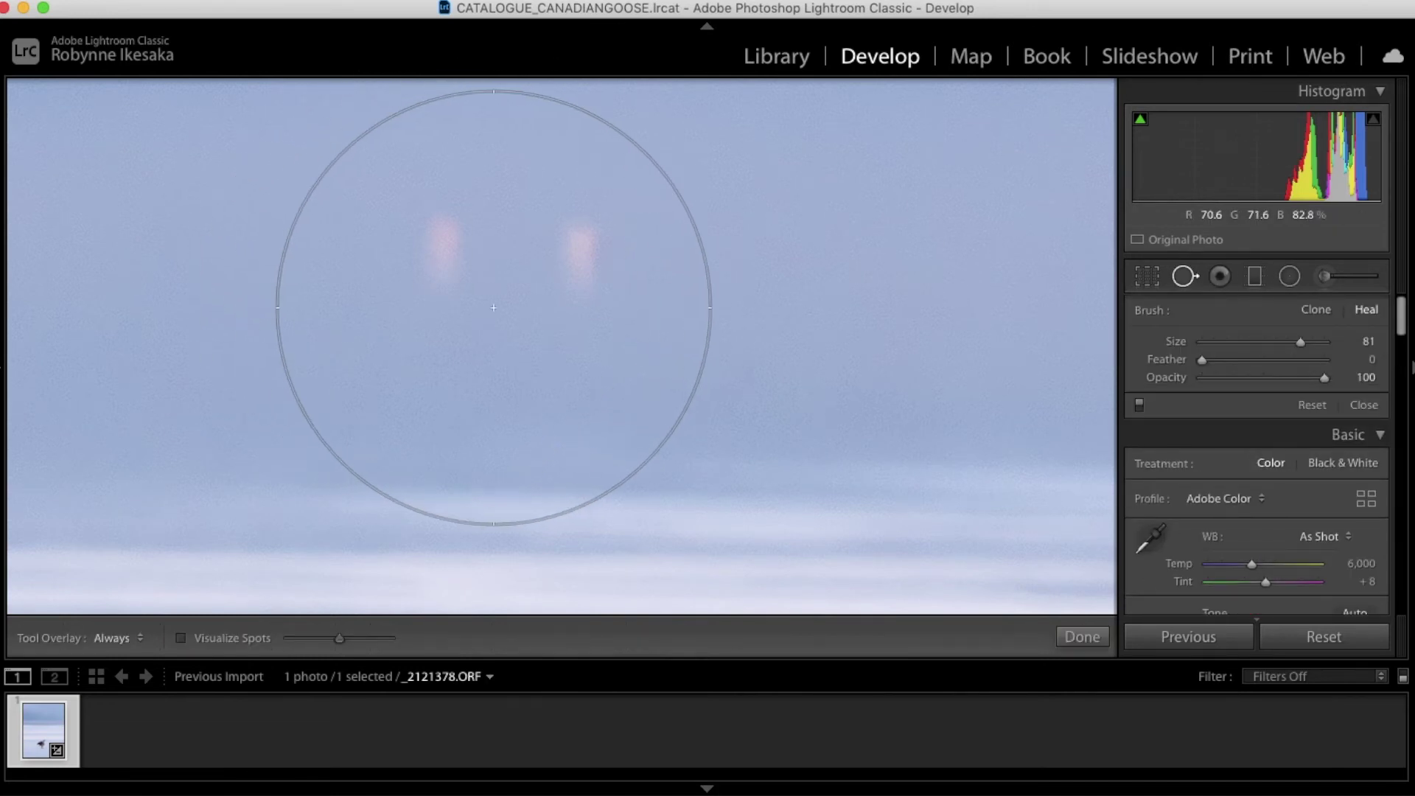
scroll(493, 308, "down", 5)
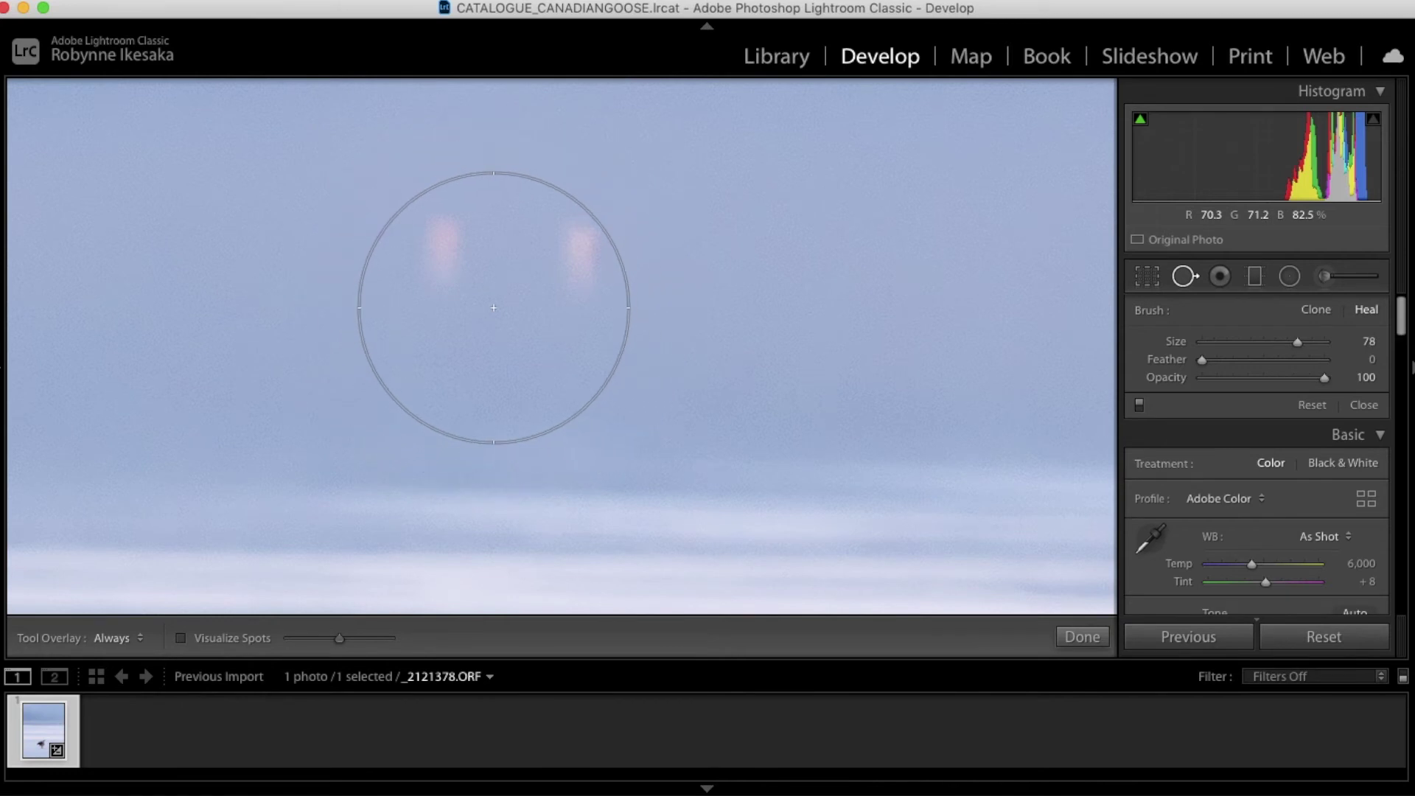
scroll(509, 255, "down", 3)
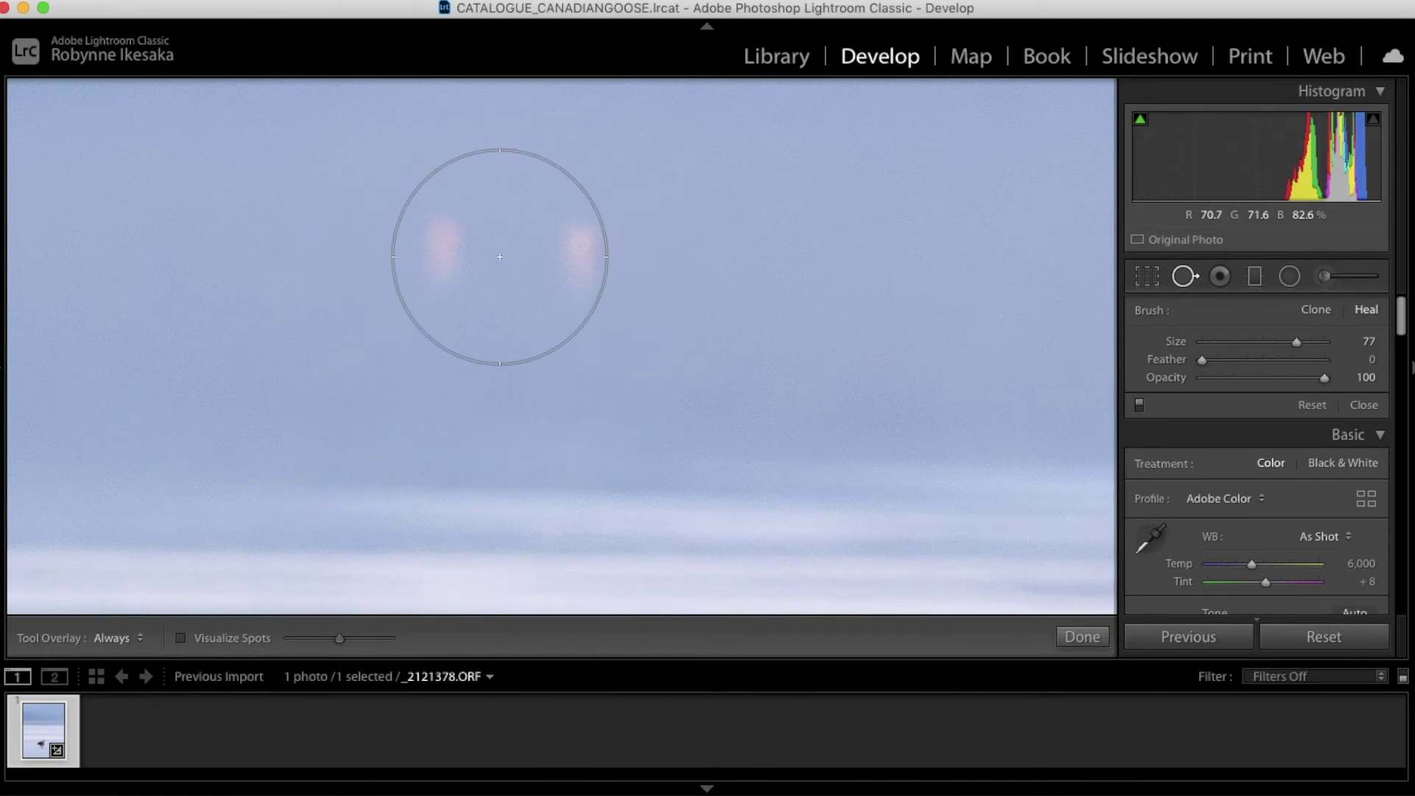
left_click(508, 259)
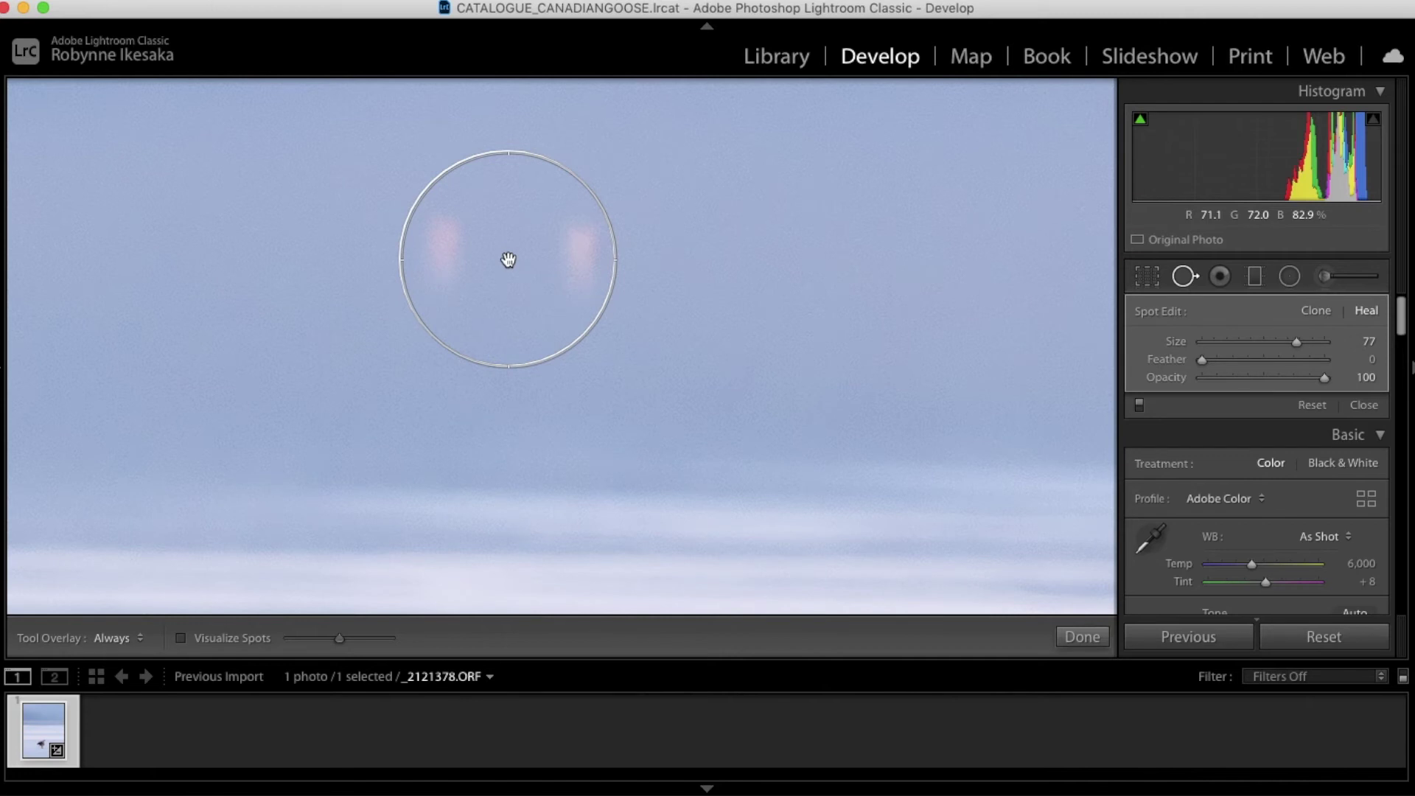
left_click(1081, 637)
Heal the brighter right pair of background lights with one spot at brush size 78, and finish the spot removal
left_click_drag(942, 360, 427, 341)
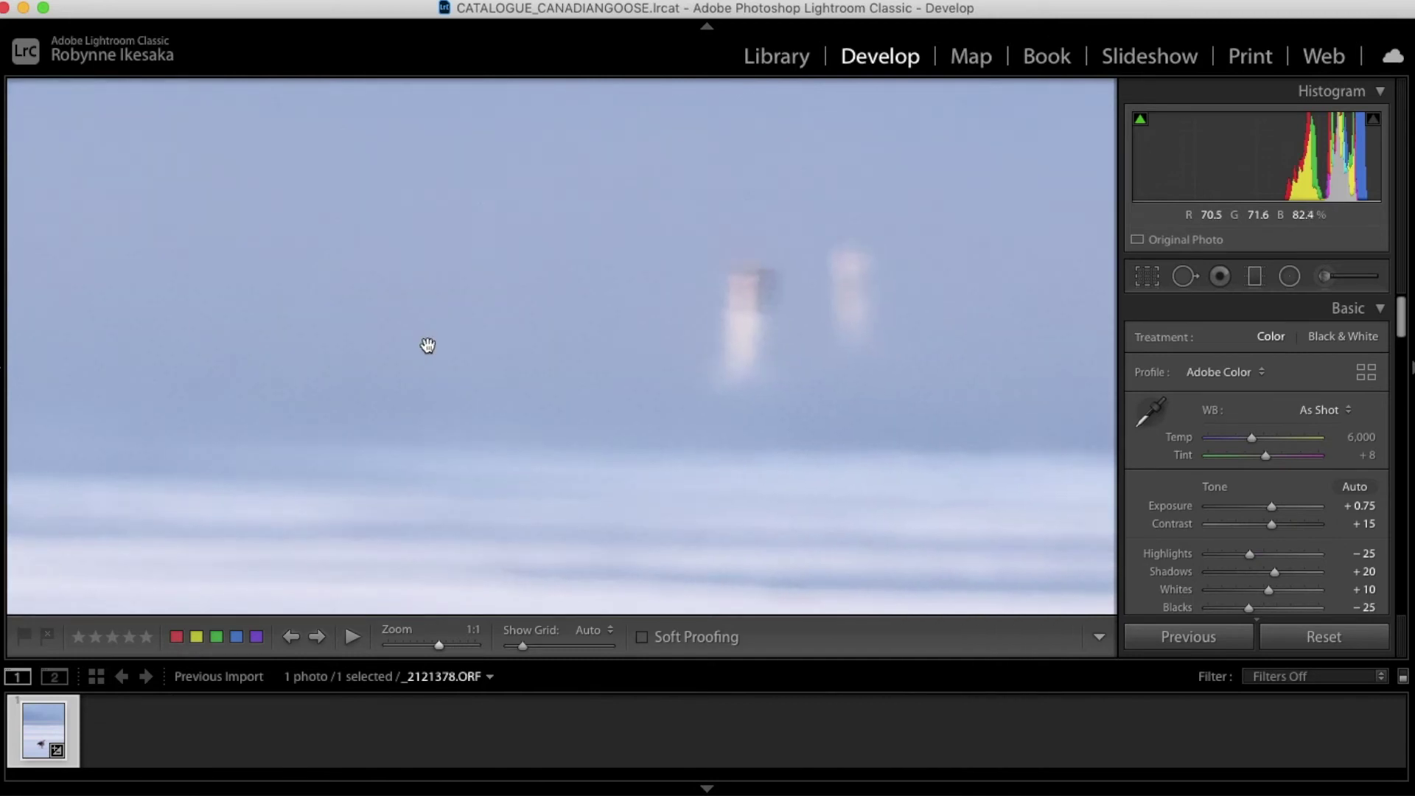
left_click(1184, 276)
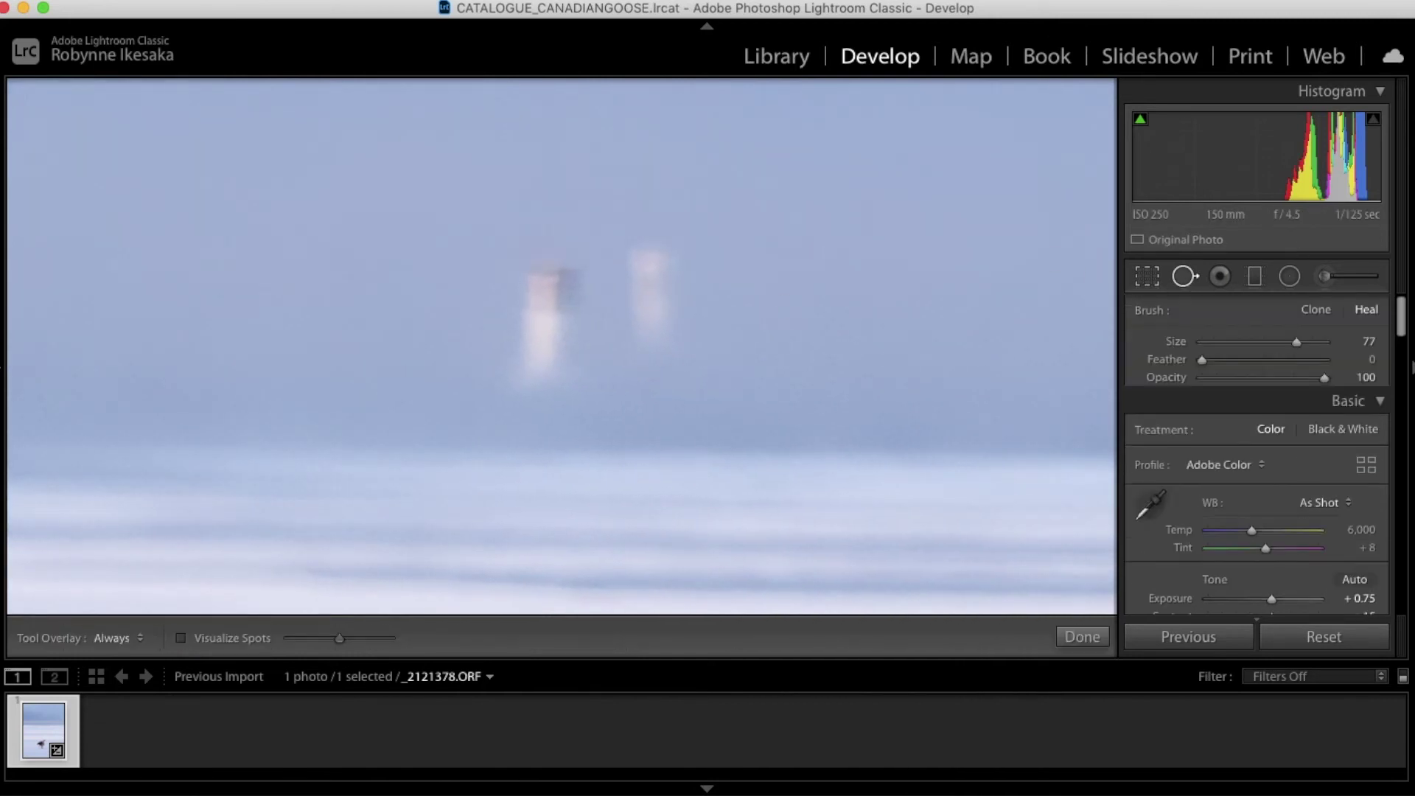
scroll(590, 313, "up", 1)
left_click(594, 311)
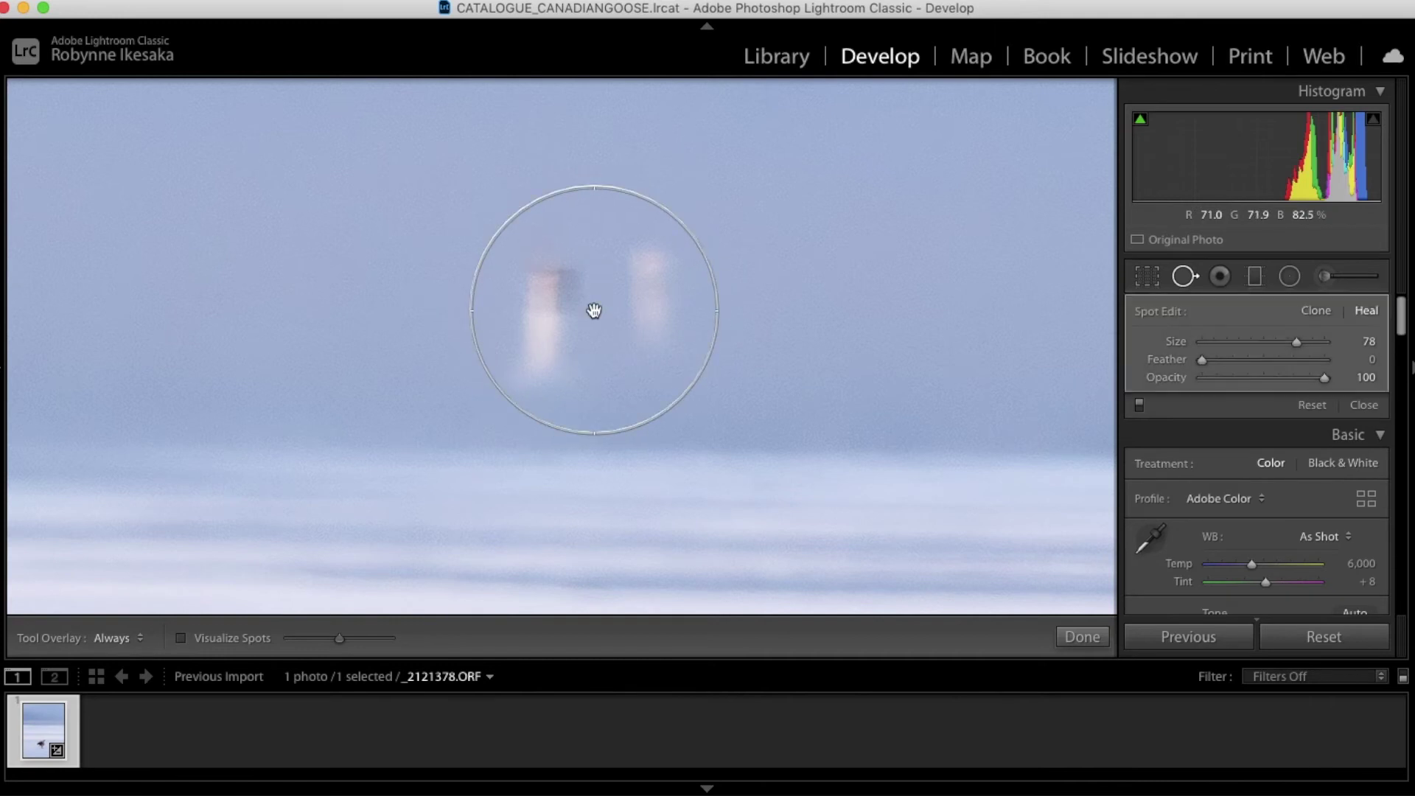
left_click(1082, 637)
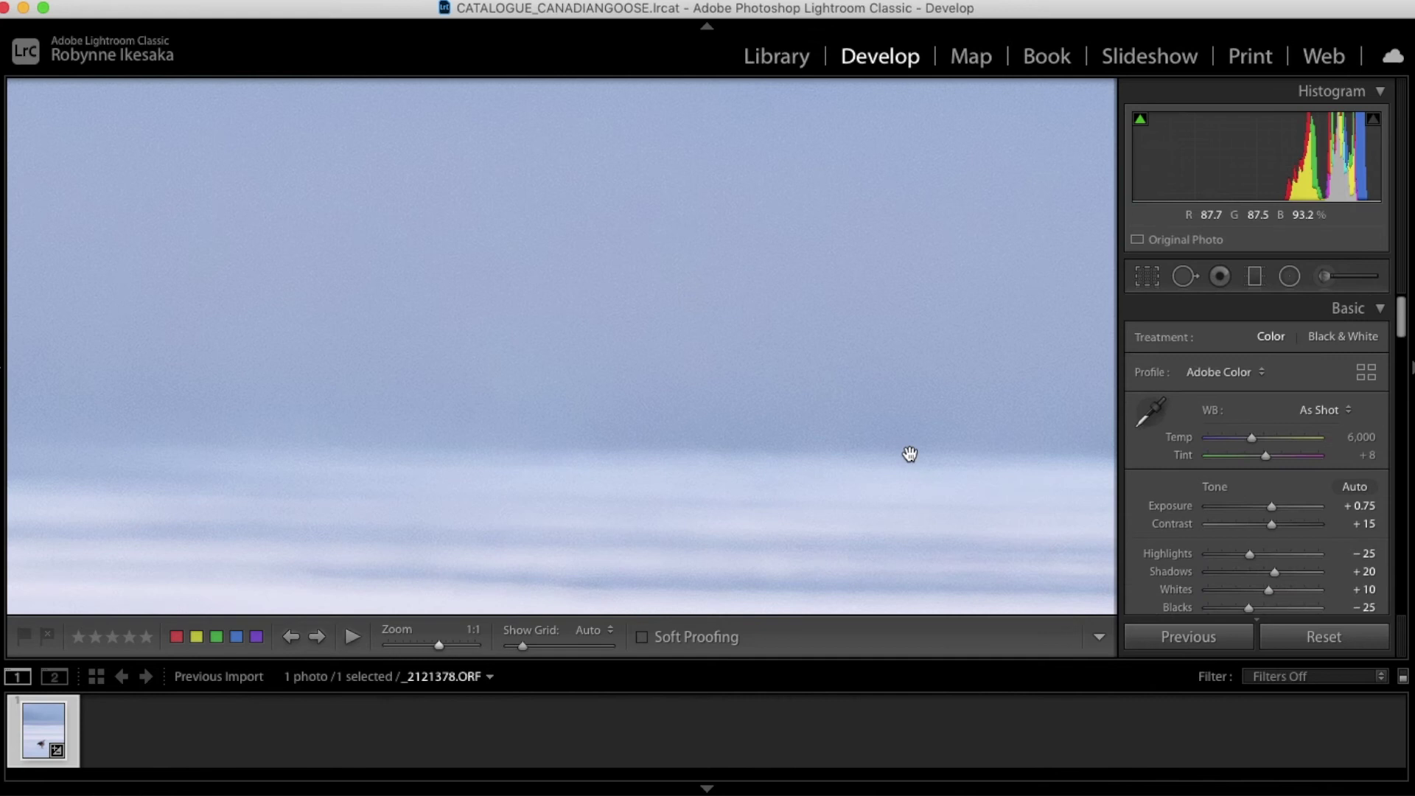
Return to the whole photo and compare the light removal with the unedited version, ending on the edited one
left_click(910, 453)
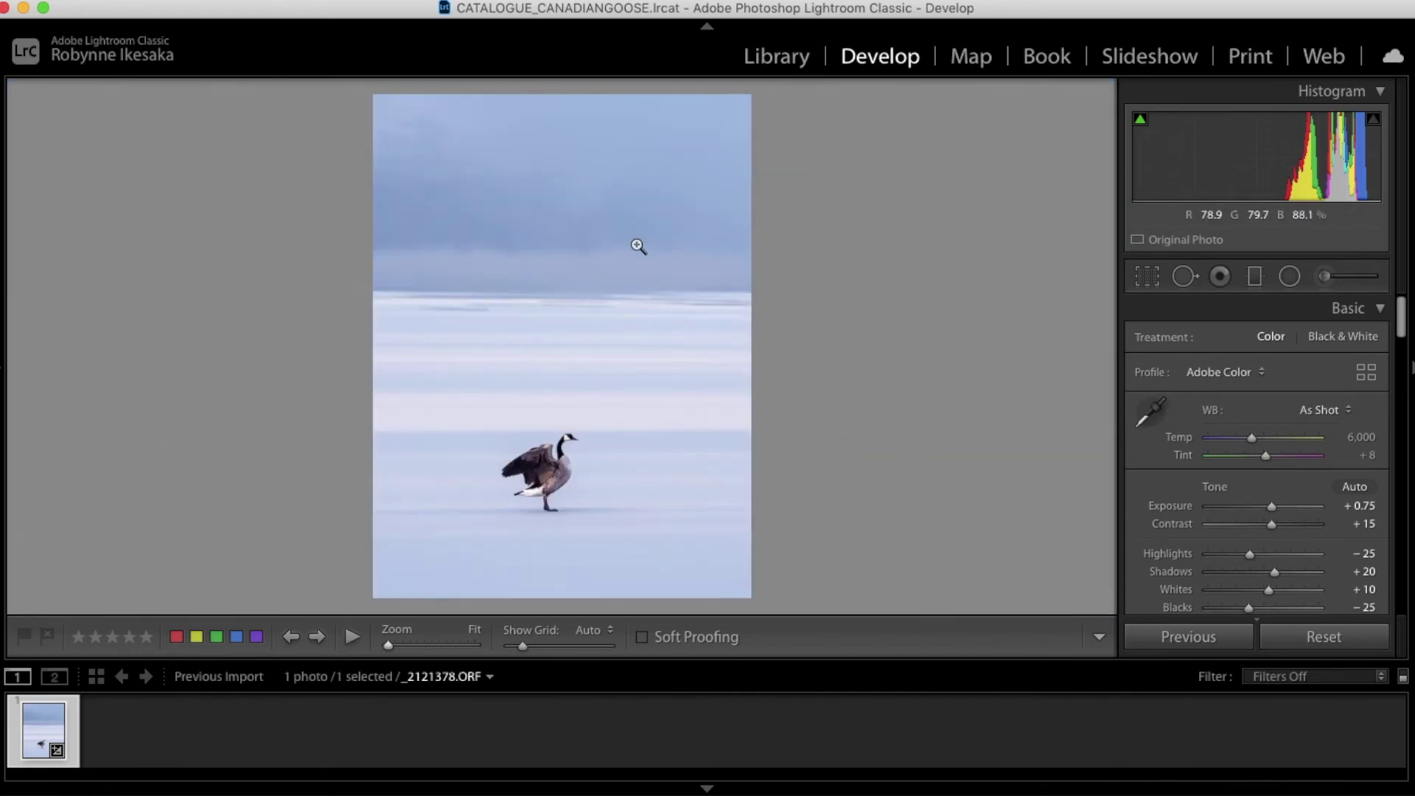
key("backslash")
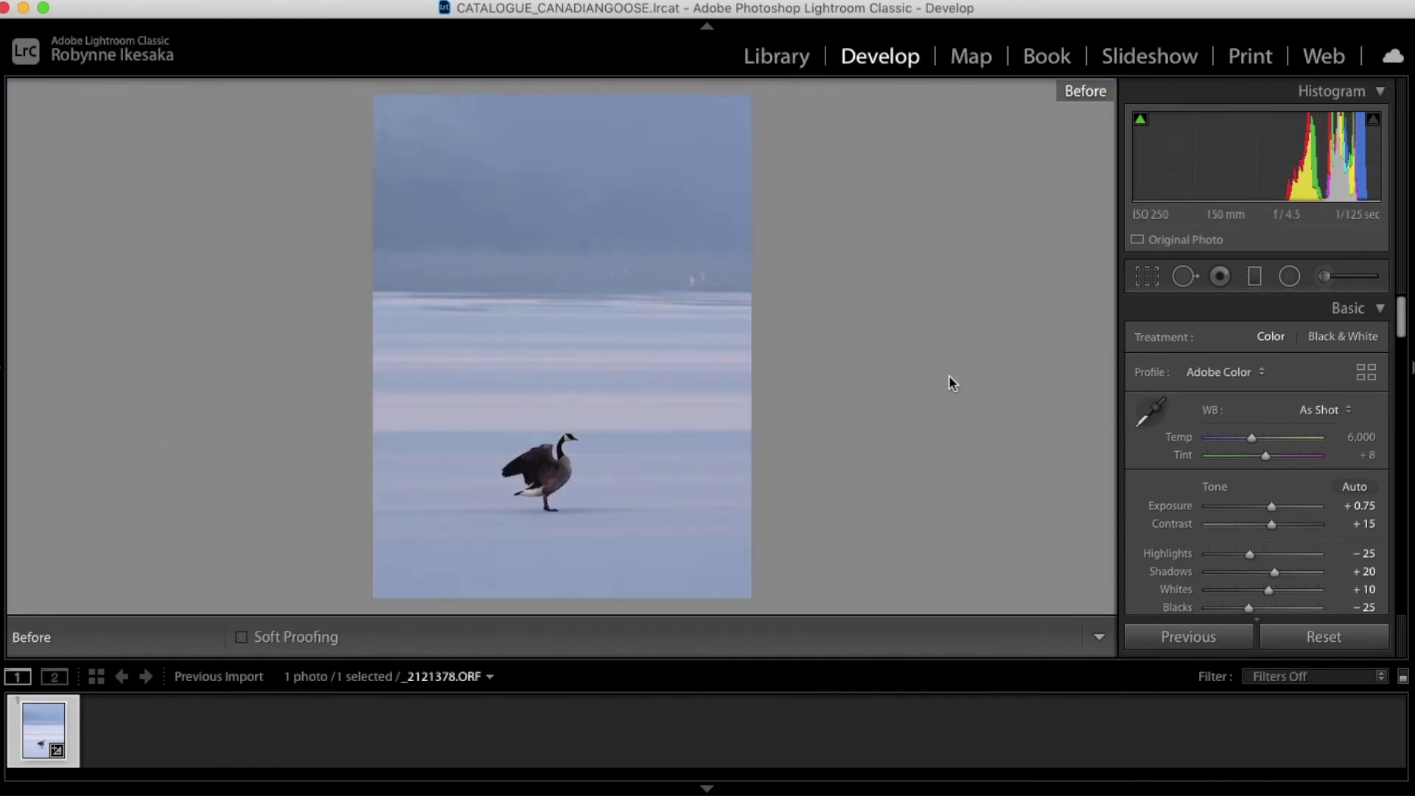
key("backslash")
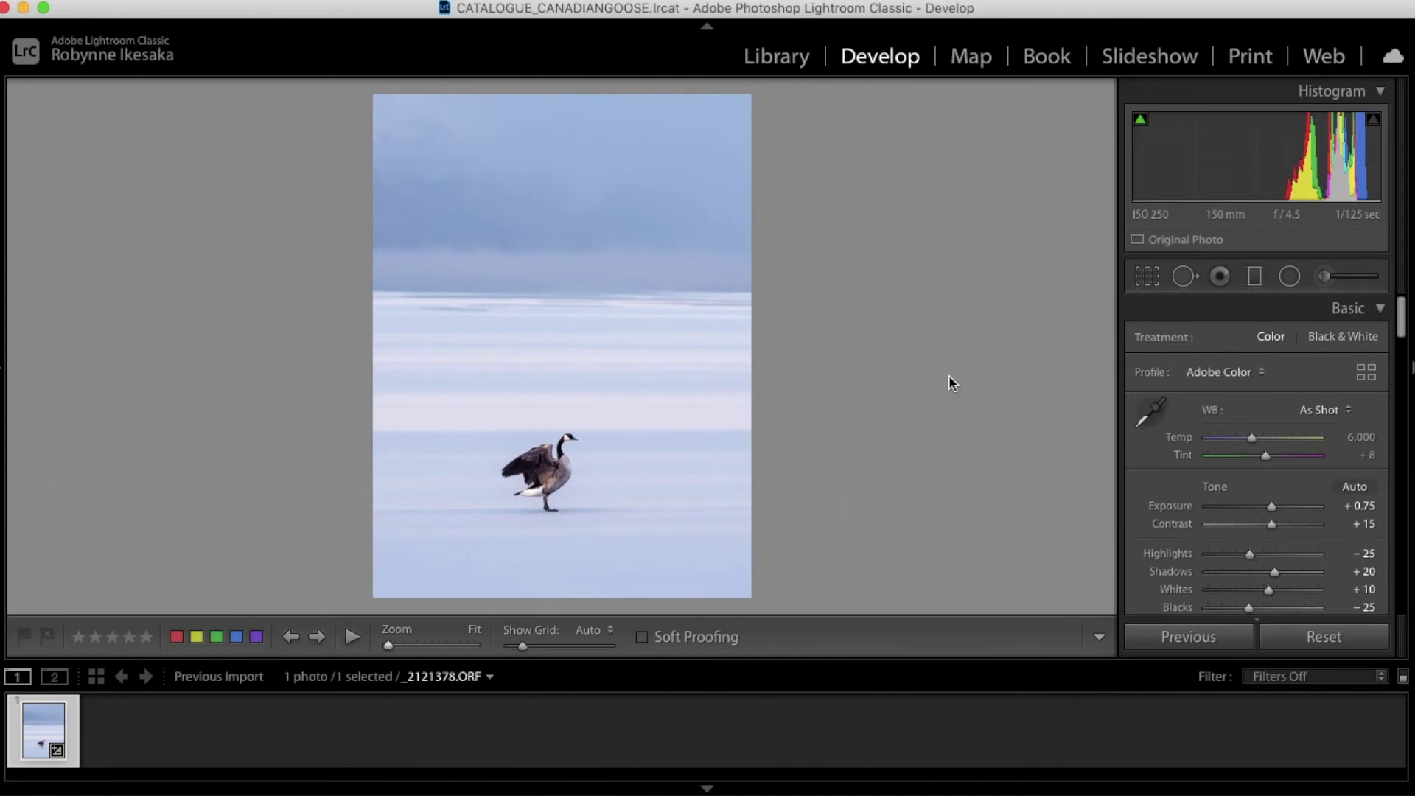
key("backslash")
key("backslash")
Try straightening the photo with a crop rotation of -0.01 degrees
left_click(1152, 278)
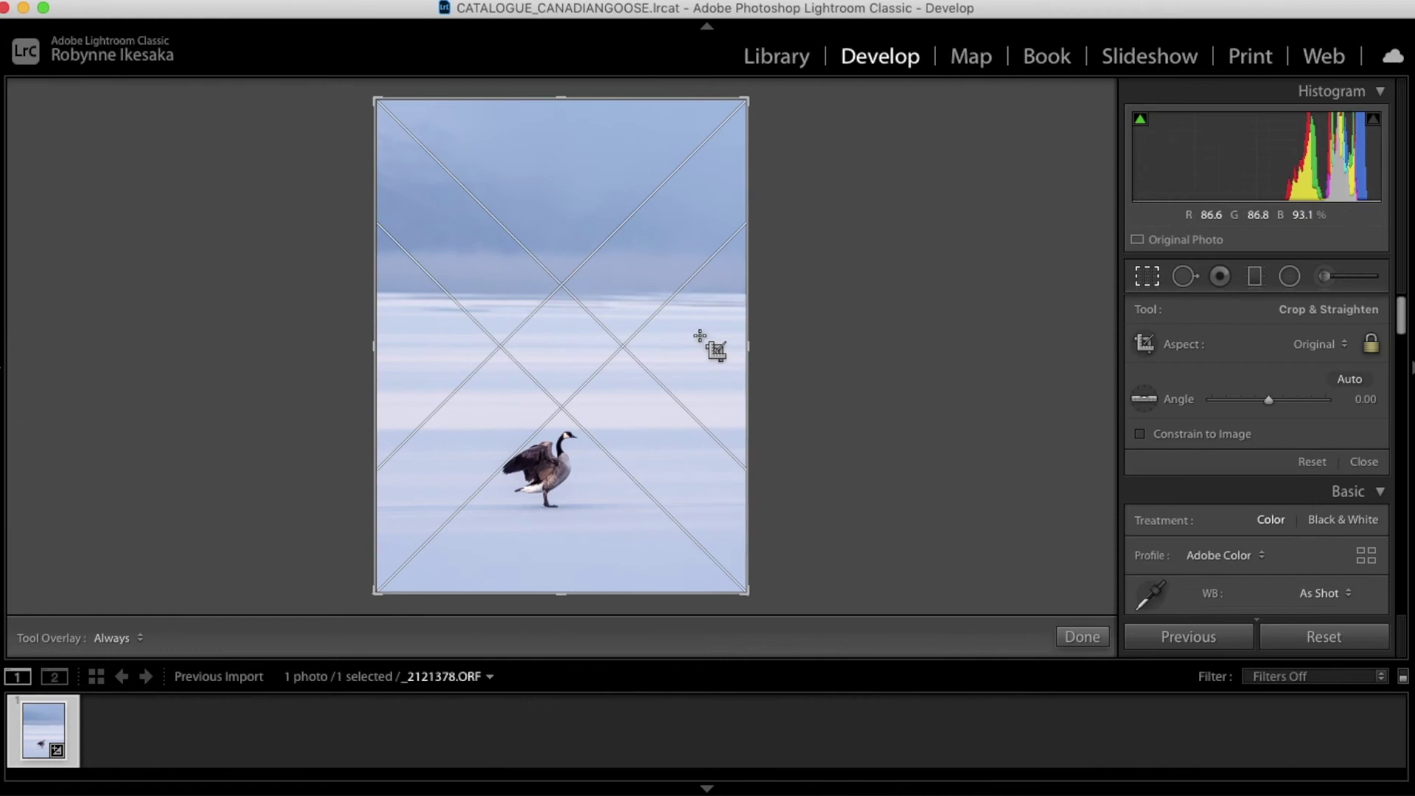
left_click_drag(777, 379, 777, 378)
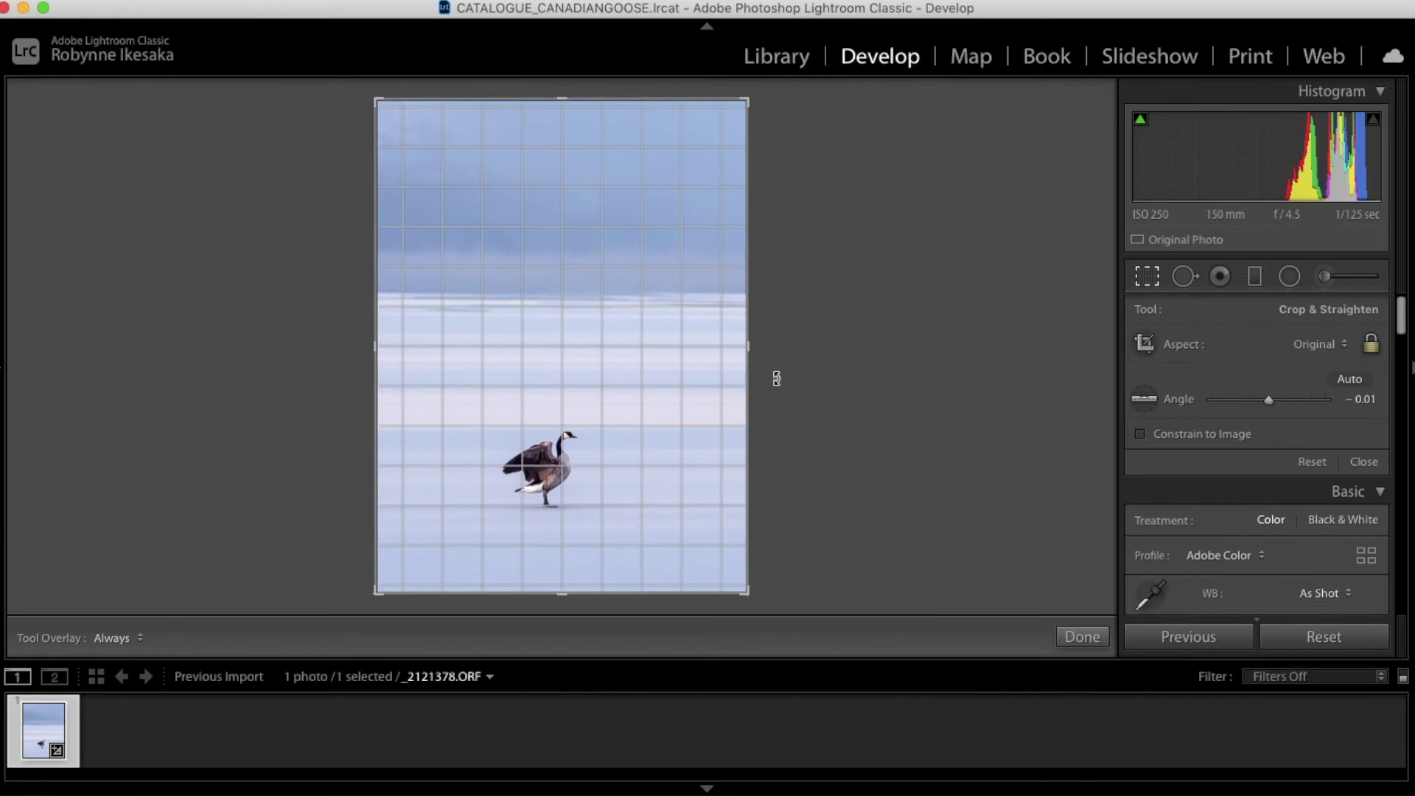
left_click_drag(776, 378, 778, 377)
key("Return")
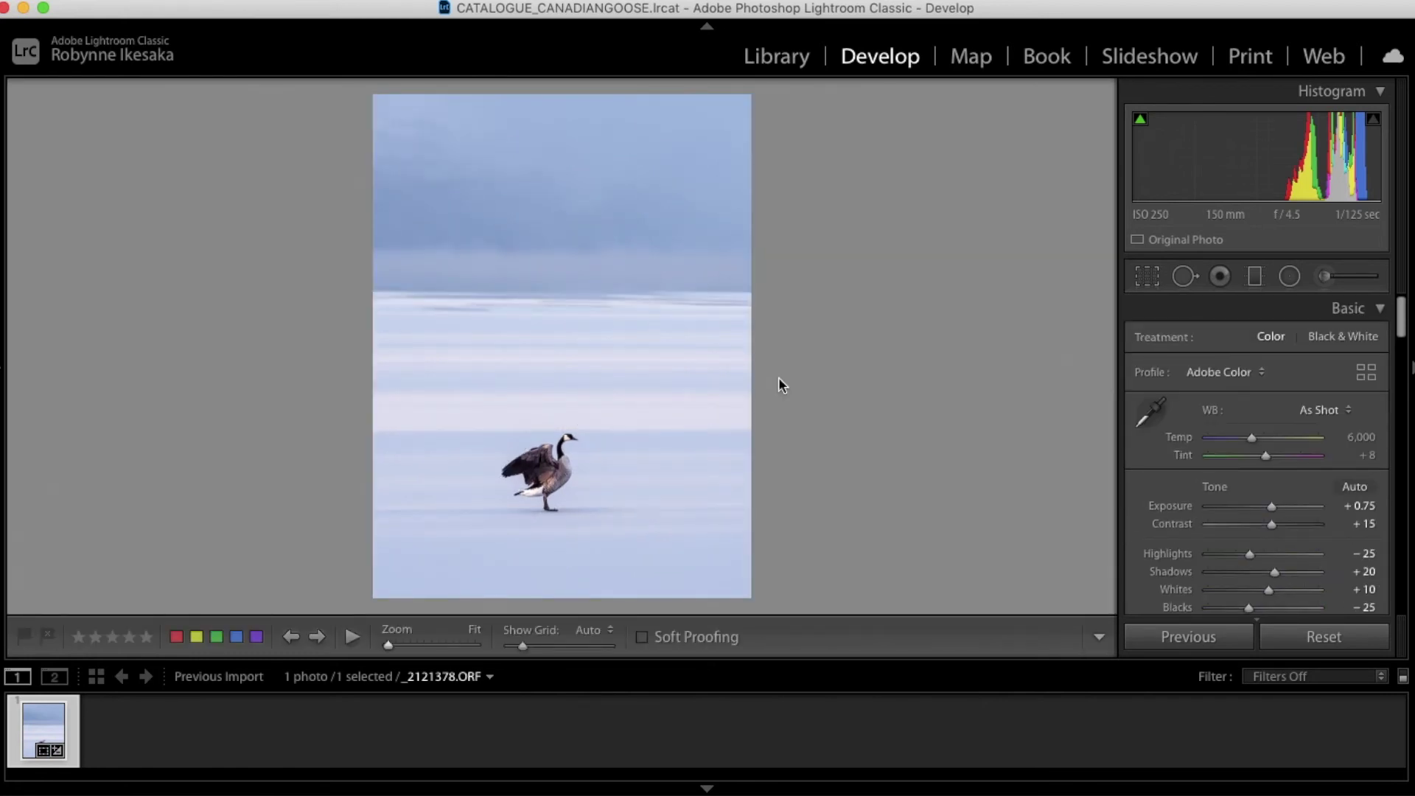
Crop the photo tighter at the original aspect ratio, placing the goose in the lower left with open ice ahead of it
left_click(1146, 276)
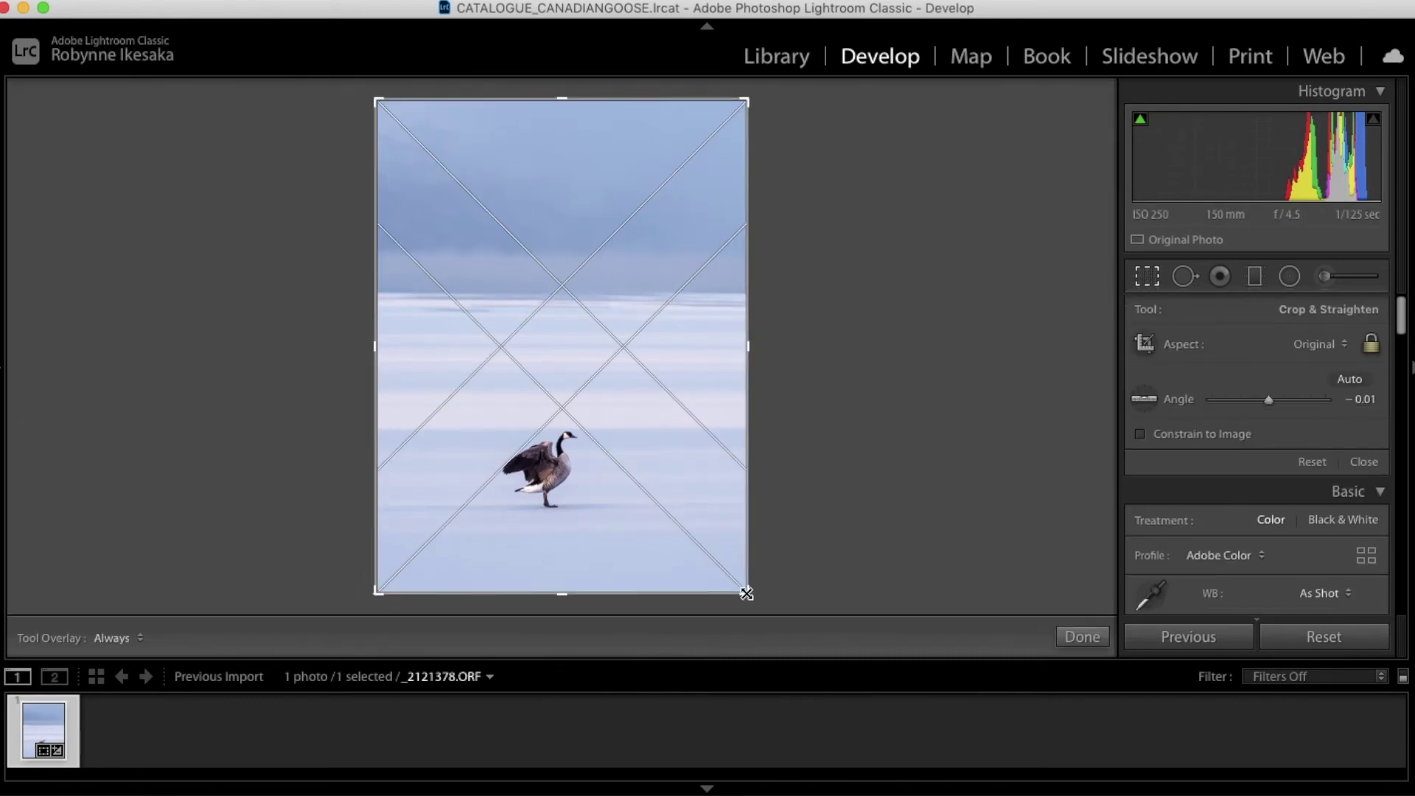
left_click_drag(746, 594, 719, 559)
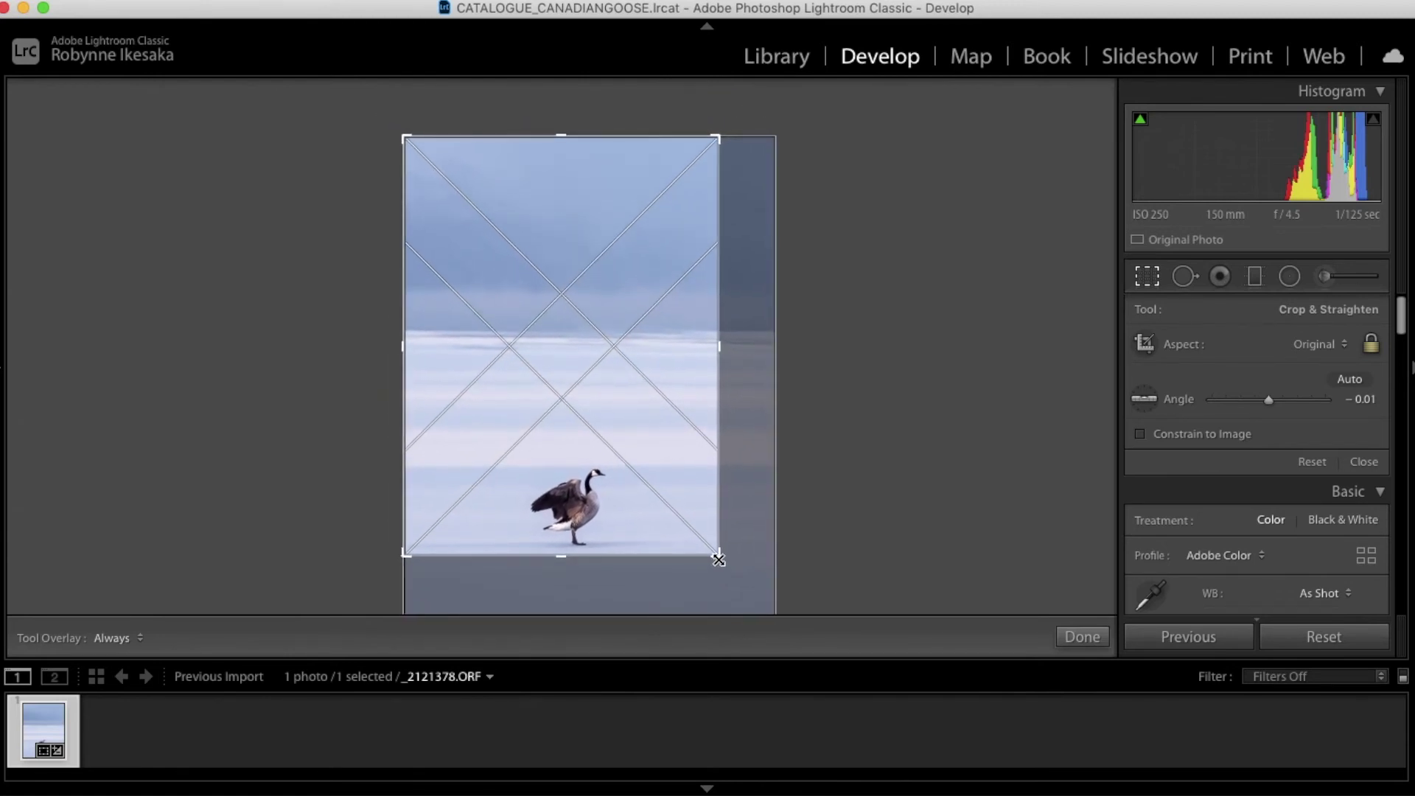
left_click_drag(641, 489, 592, 460)
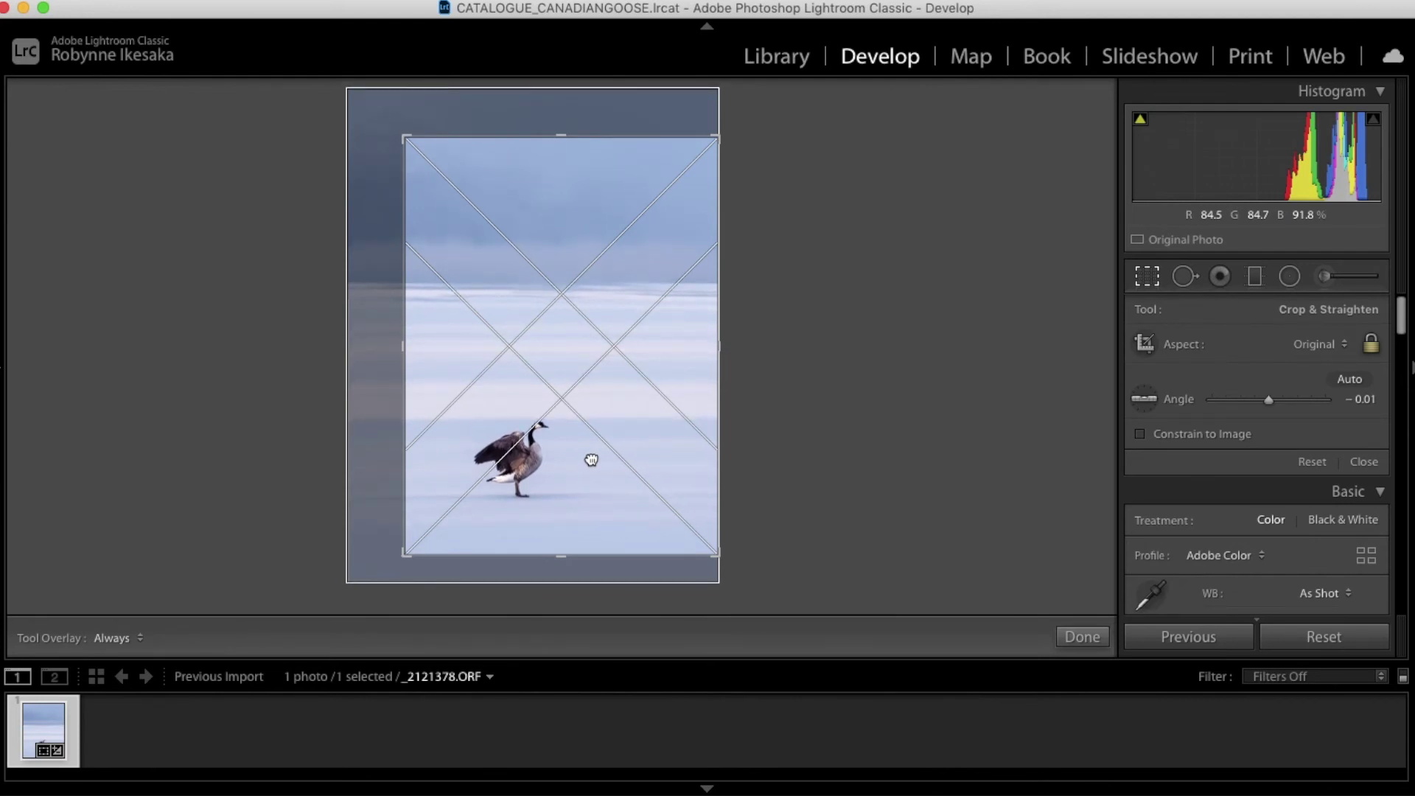
left_click_drag(591, 460, 592, 459)
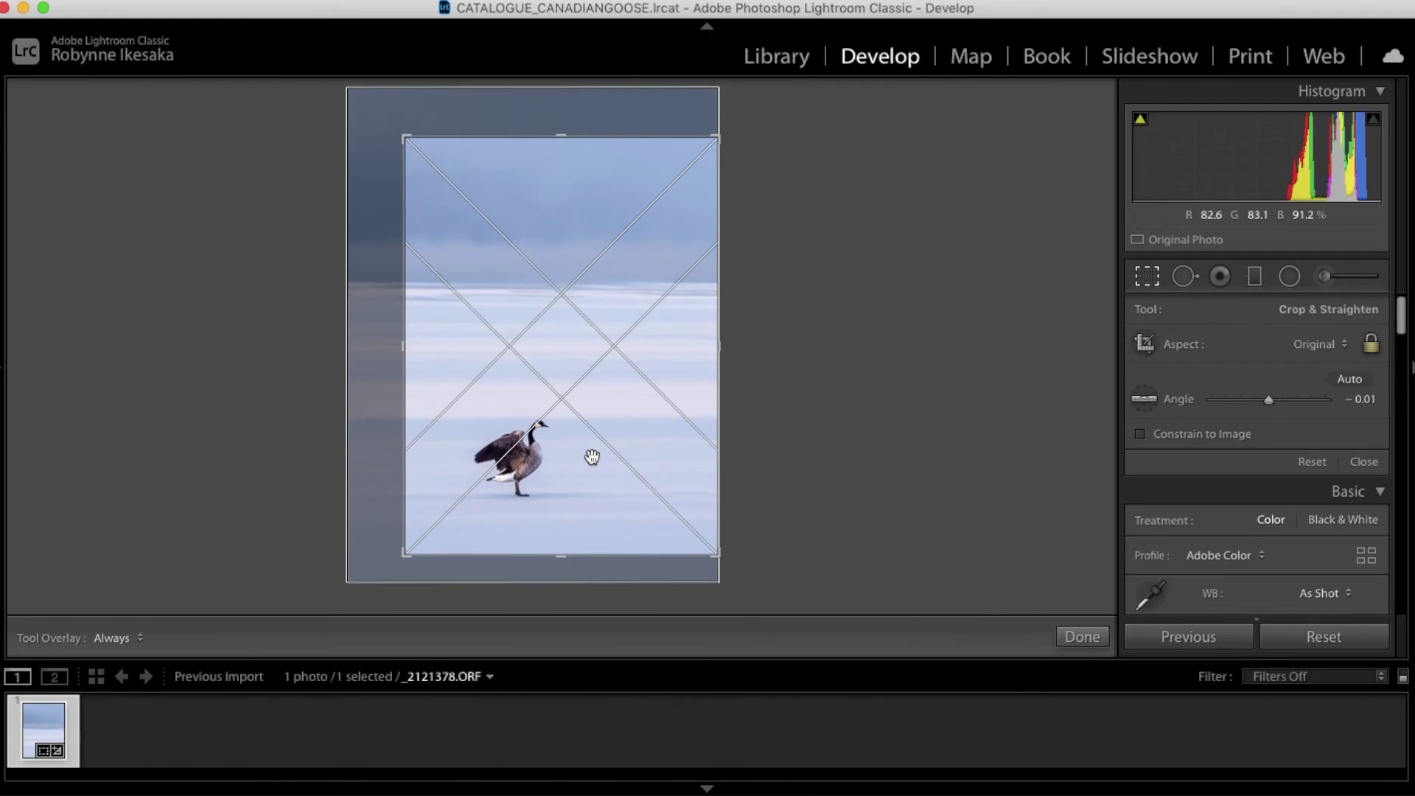
key("Return")
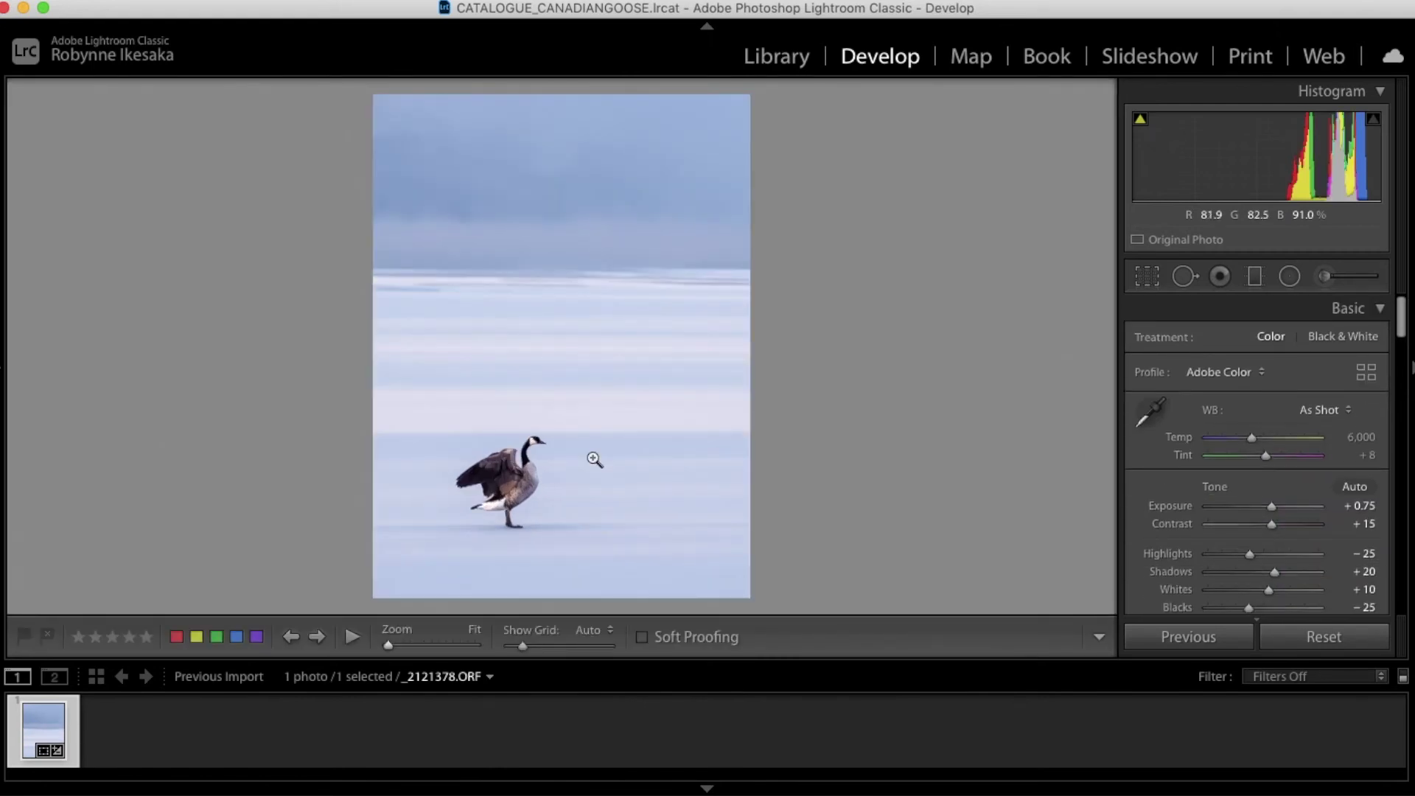
Try shifting the crop down to the photo's lower edge, leaving more ice below the goose
left_click(1147, 276)
left_click_drag(653, 460, 654, 455)
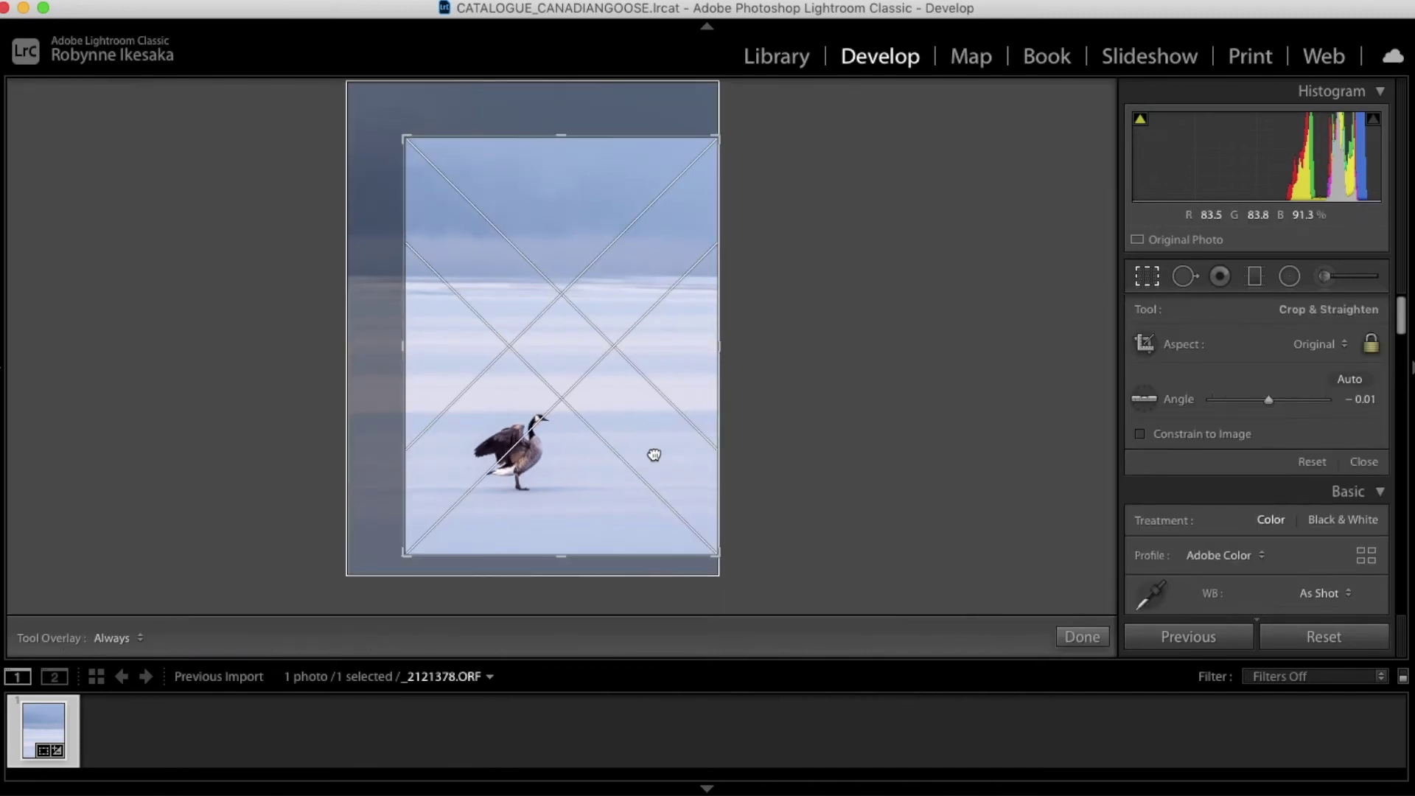
left_click_drag(654, 454, 654, 447)
key("Return")
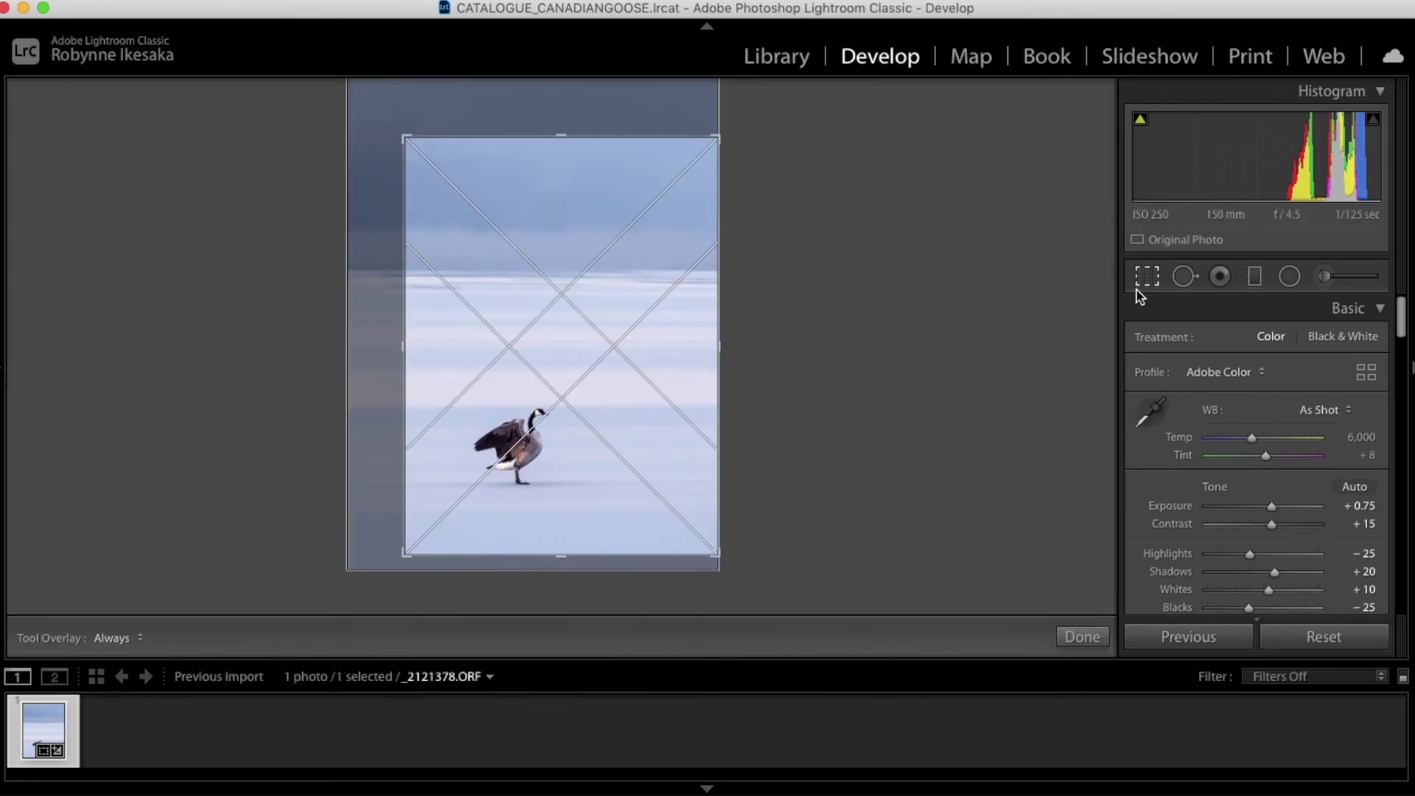
left_click(1146, 277)
left_click_drag(695, 469, 654, 457)
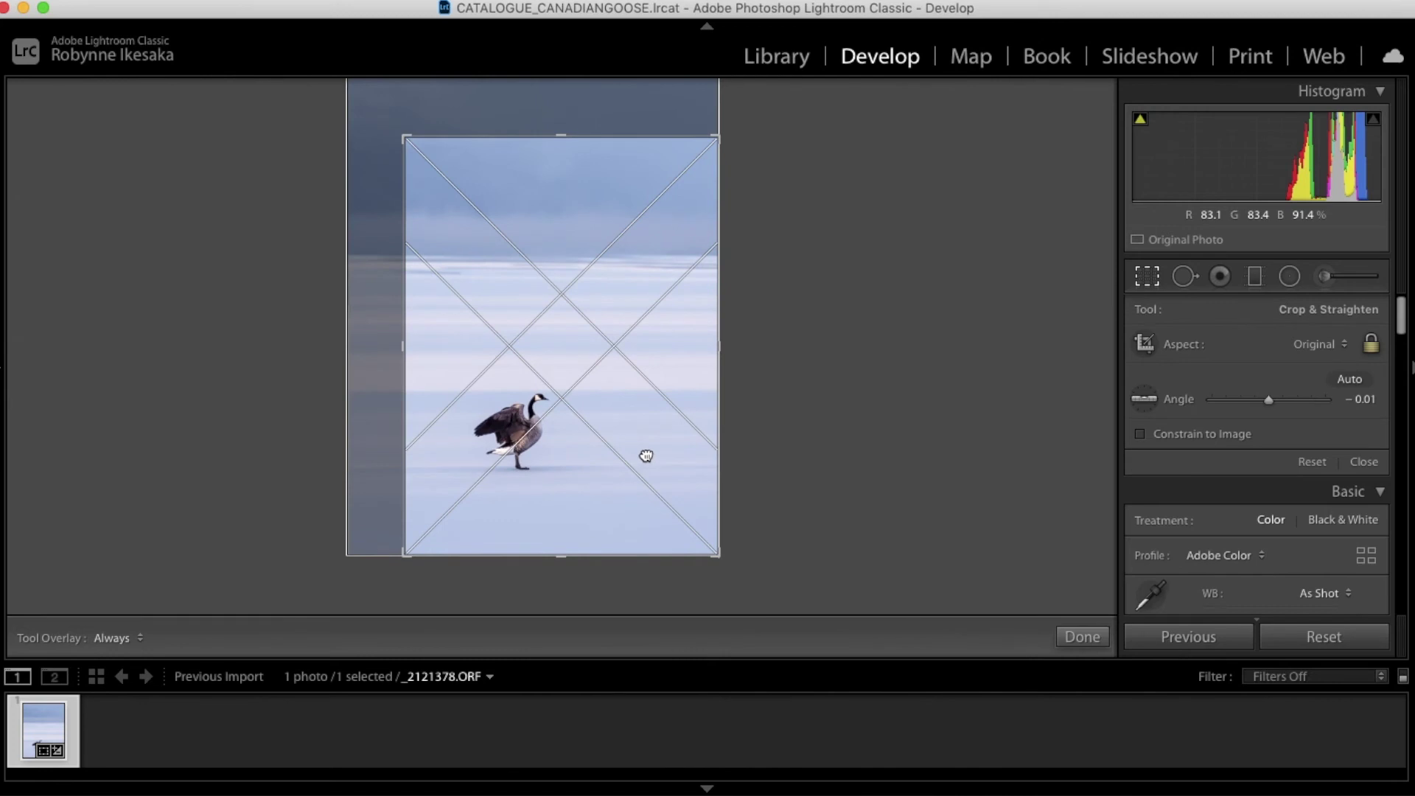
key("Return")
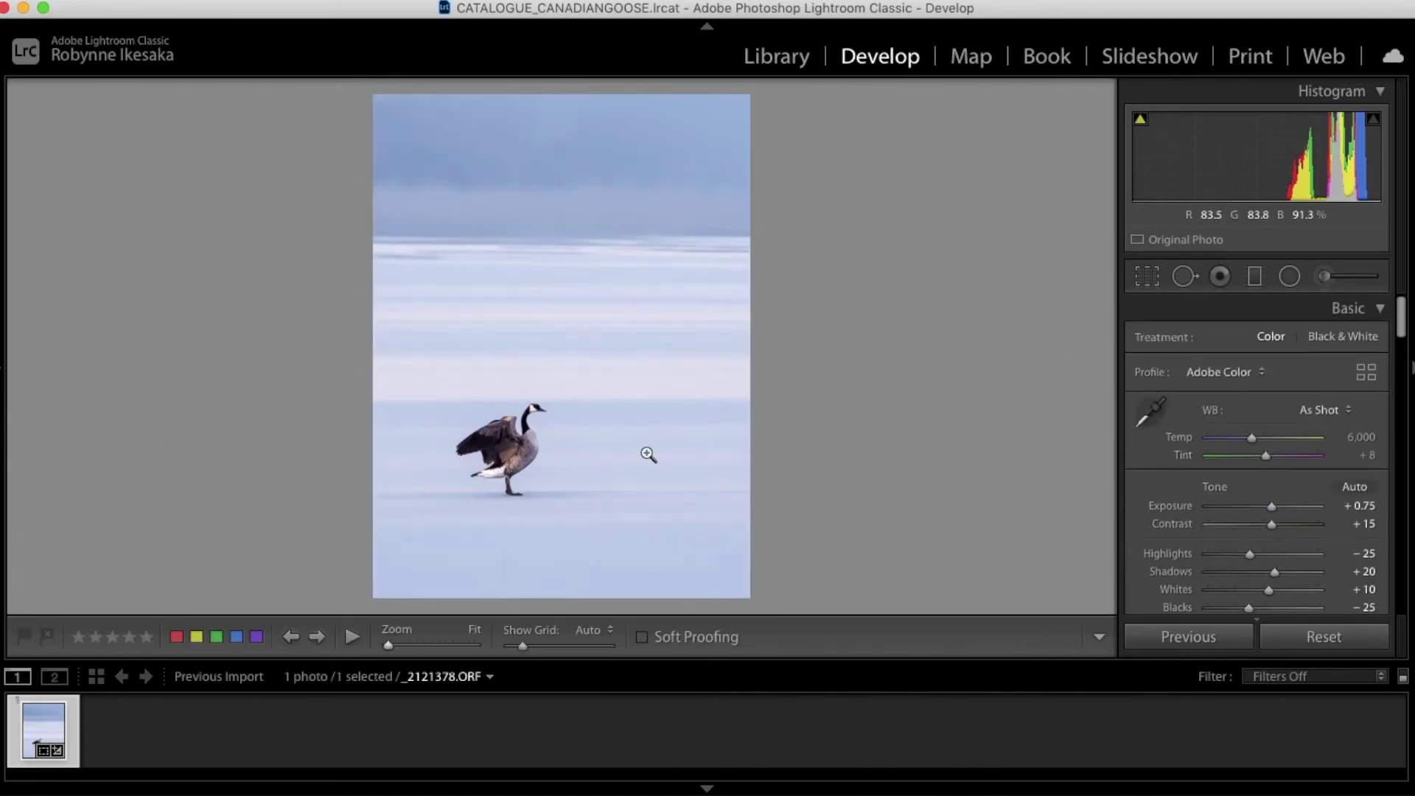
Straighten the photo slightly and move the crop back up so the goose stands nearer the frame's lower edge
left_click(1146, 282)
left_click_drag(815, 351, 774, 342)
left_click_drag(649, 345, 648, 367)
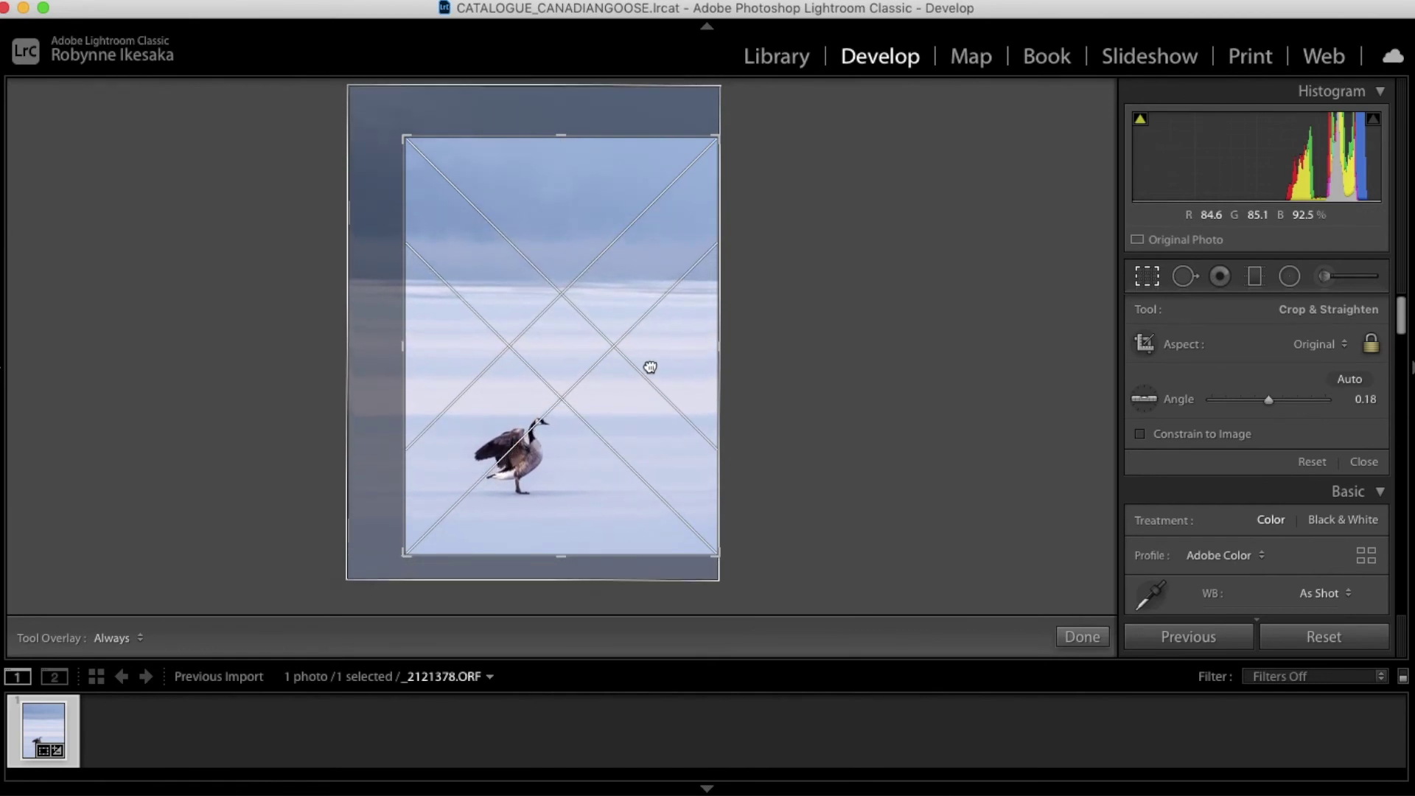
key("Return")
left_click(1146, 280)
left_click_drag(773, 390, 771, 398)
key("Return")
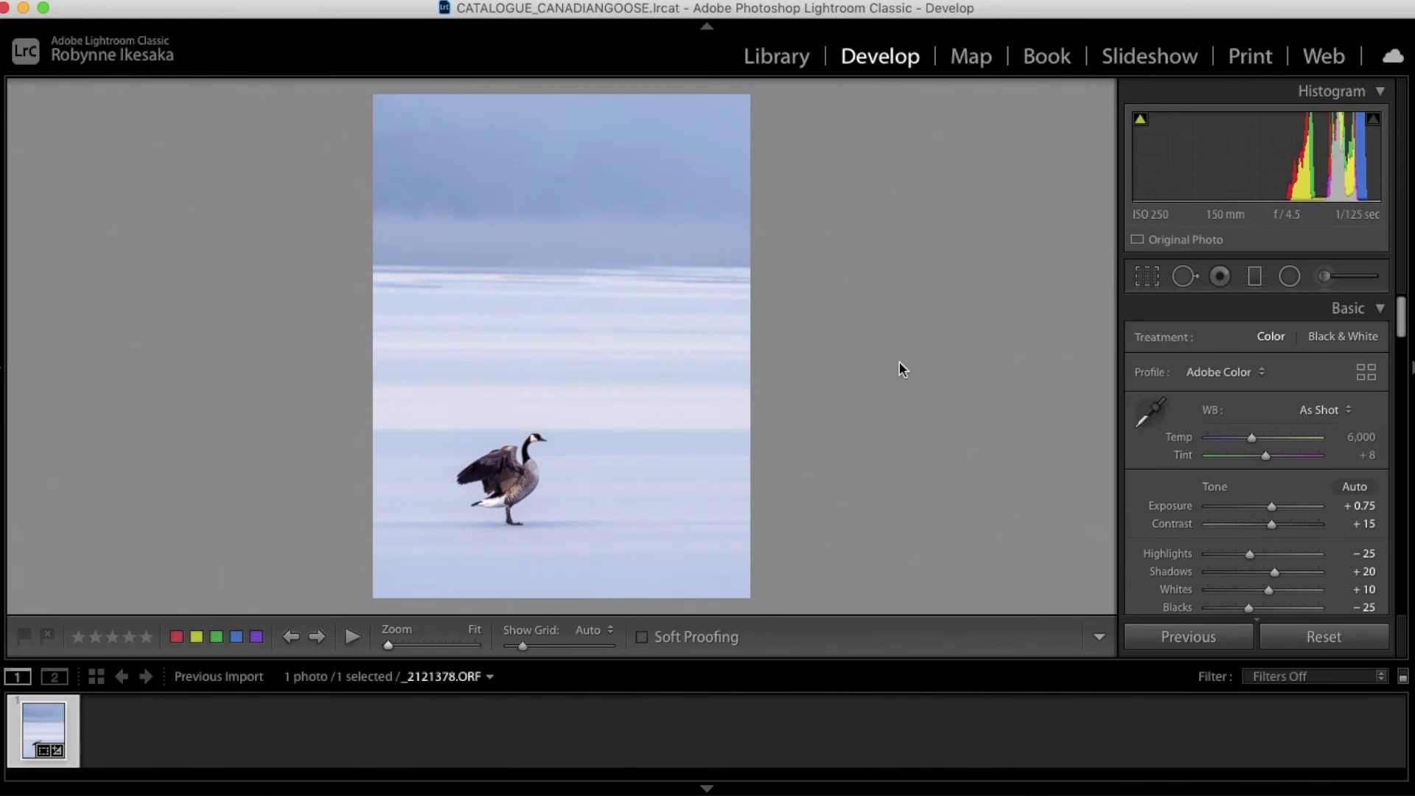
Compare the cropped photo with its unedited version and review its develop settings, ending on the edited version
key("backslash")
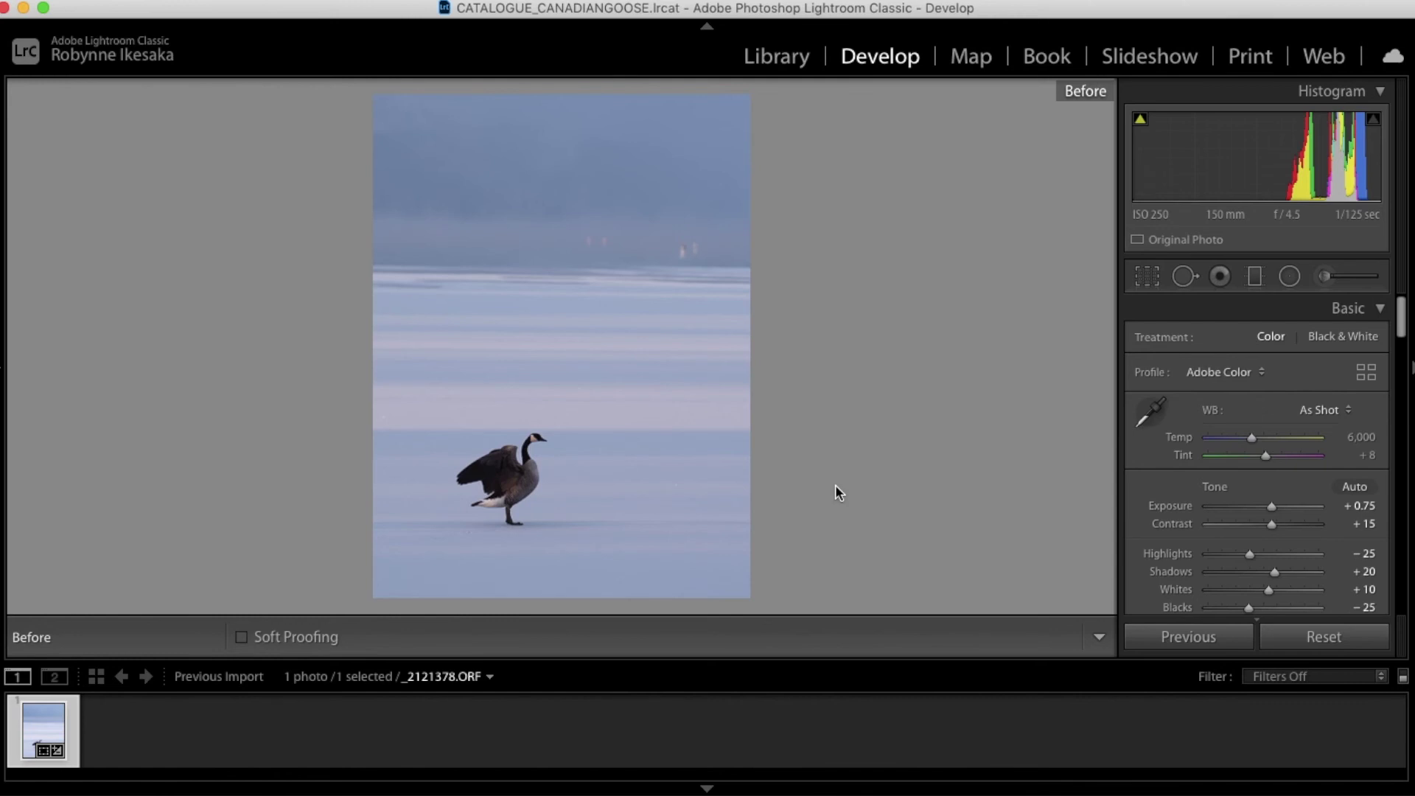
key("backslash")
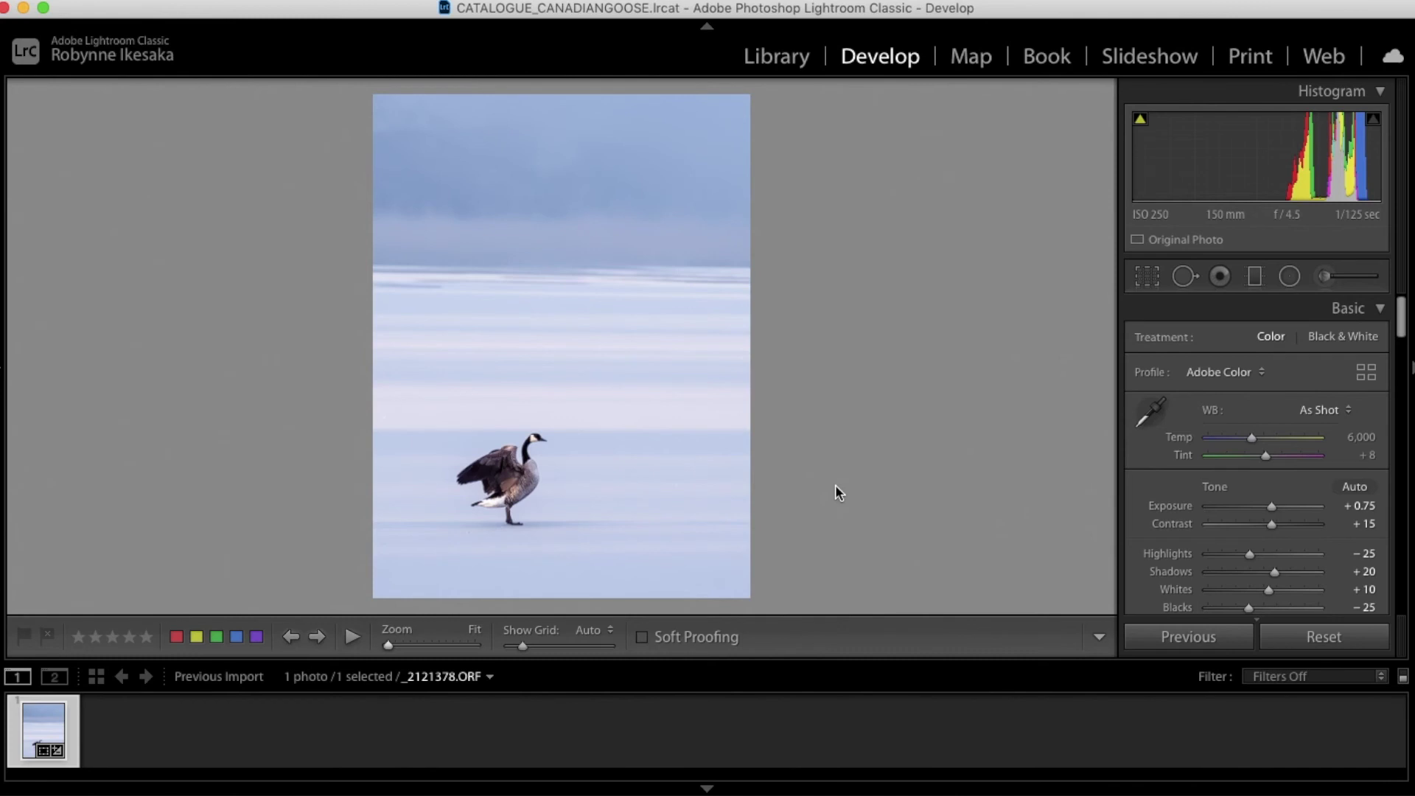
scroll(1233, 514, "down", 5)
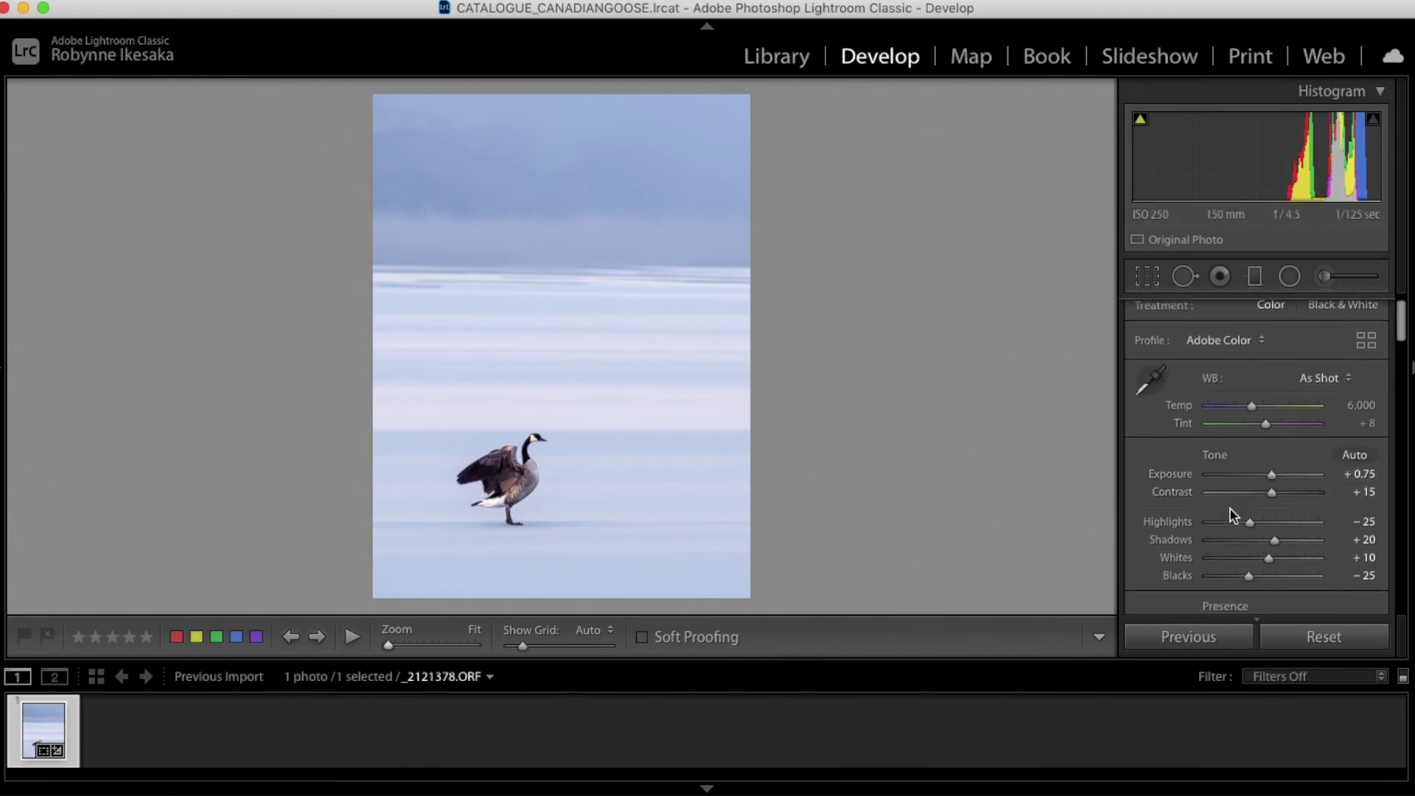
scroll(1233, 514, "up", 5)
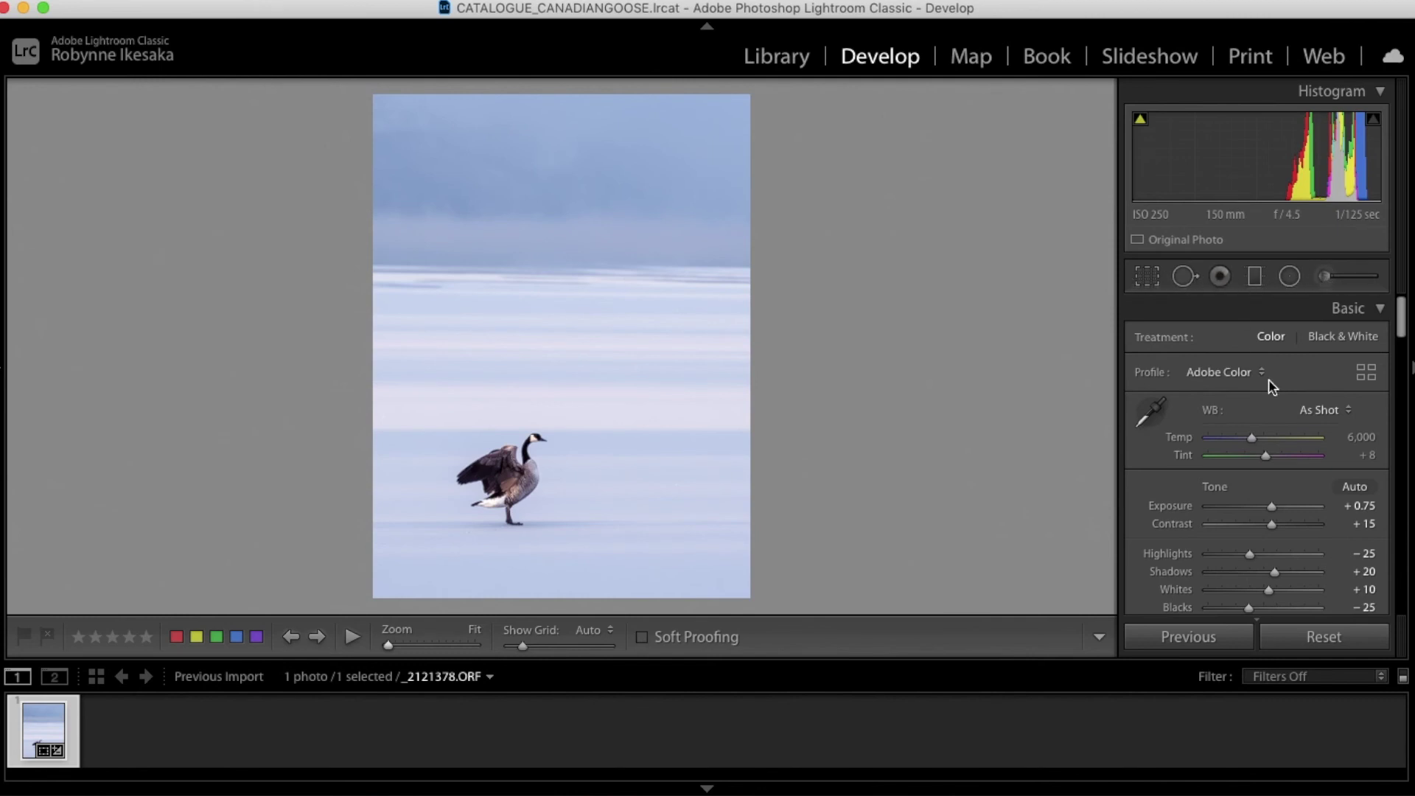
scroll(1269, 380, "down", 1)
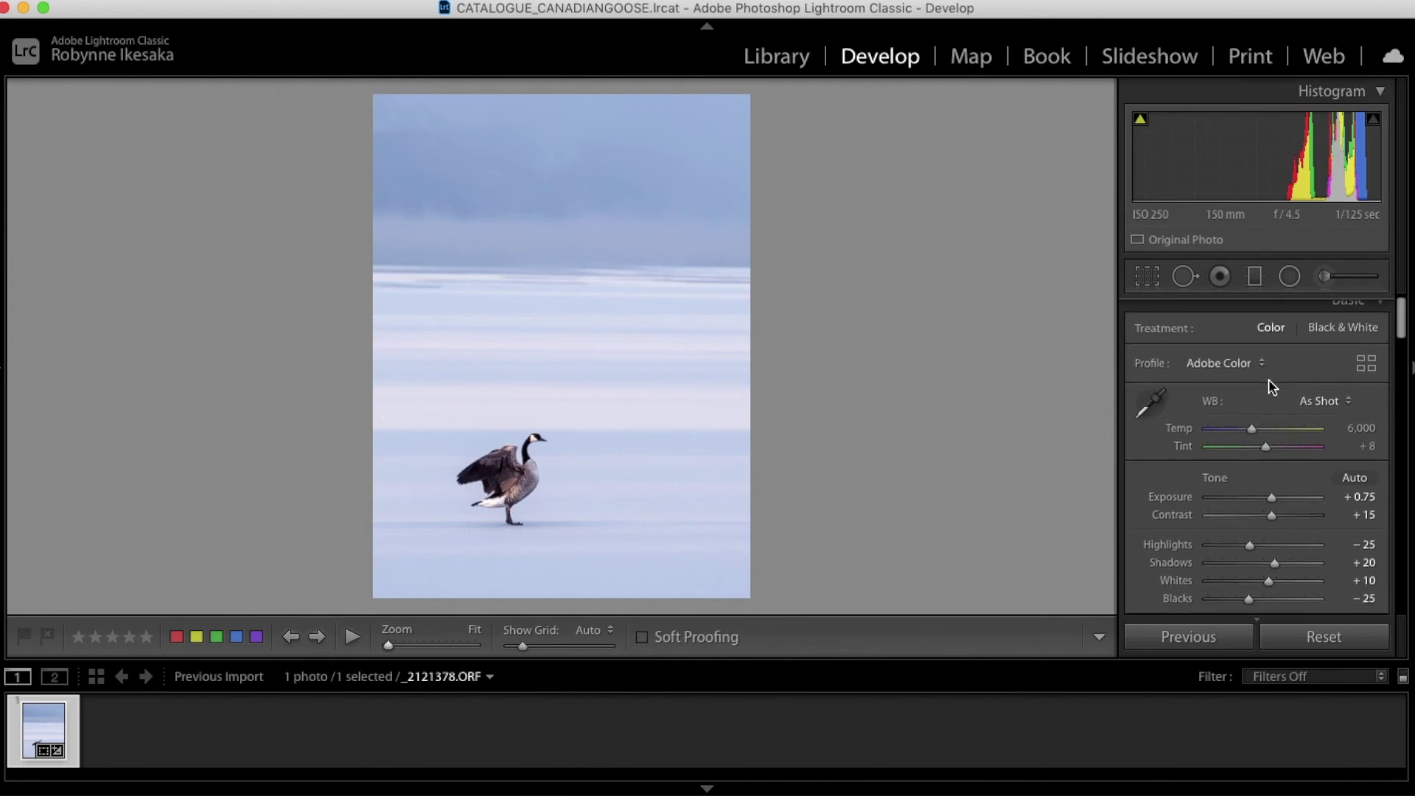
scroll(1268, 380, "down", 10)
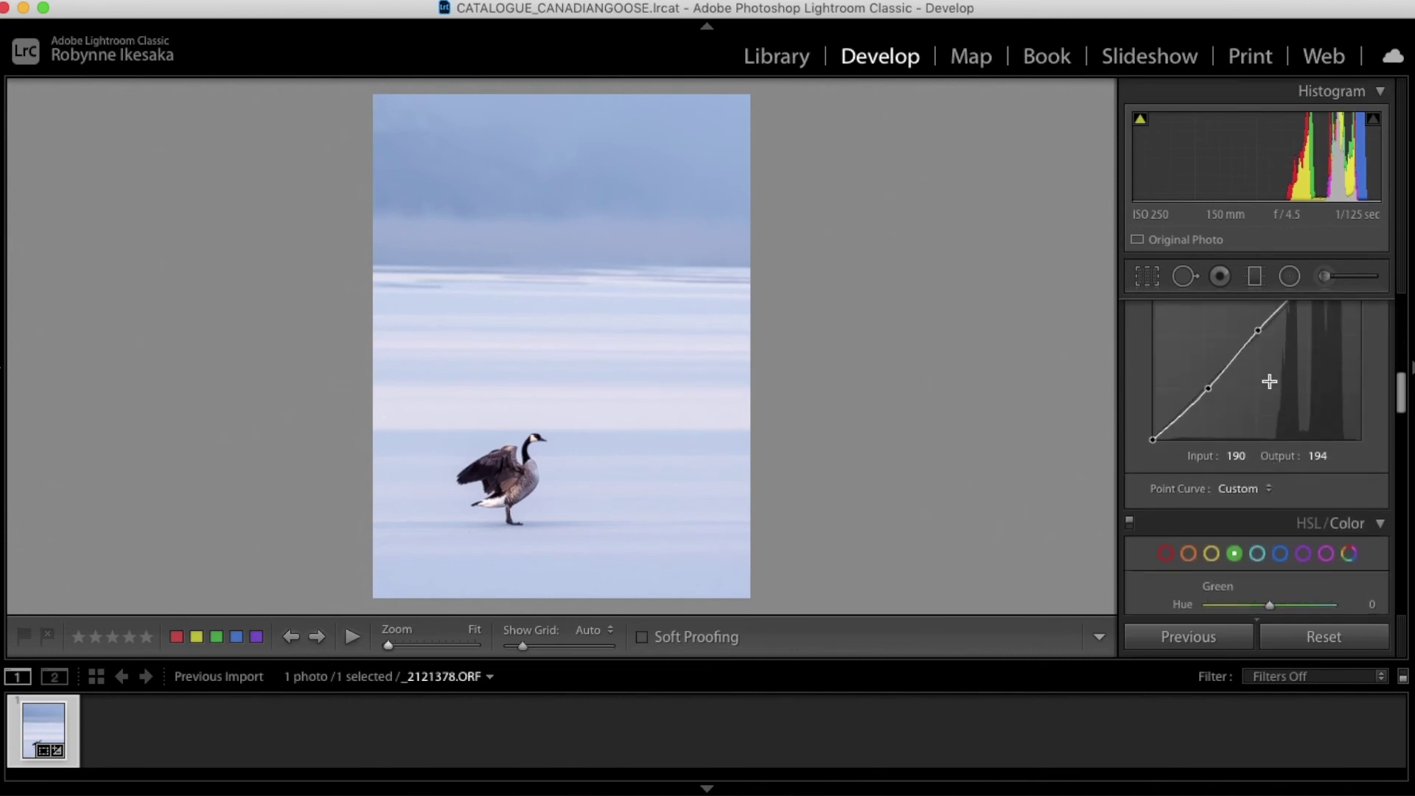
scroll(1268, 380, "down", 10)
scroll(1268, 380, "up", 20)
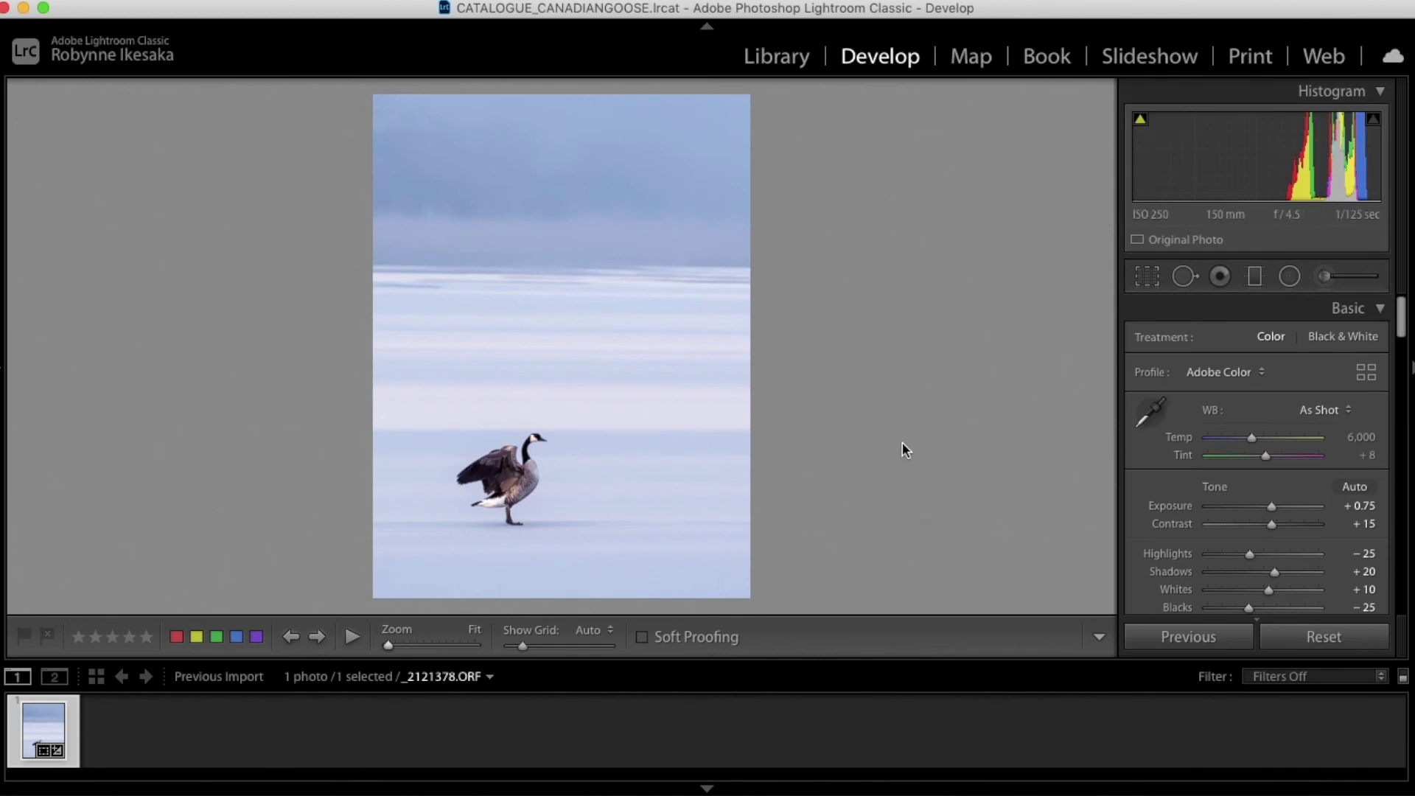
key("backslash")
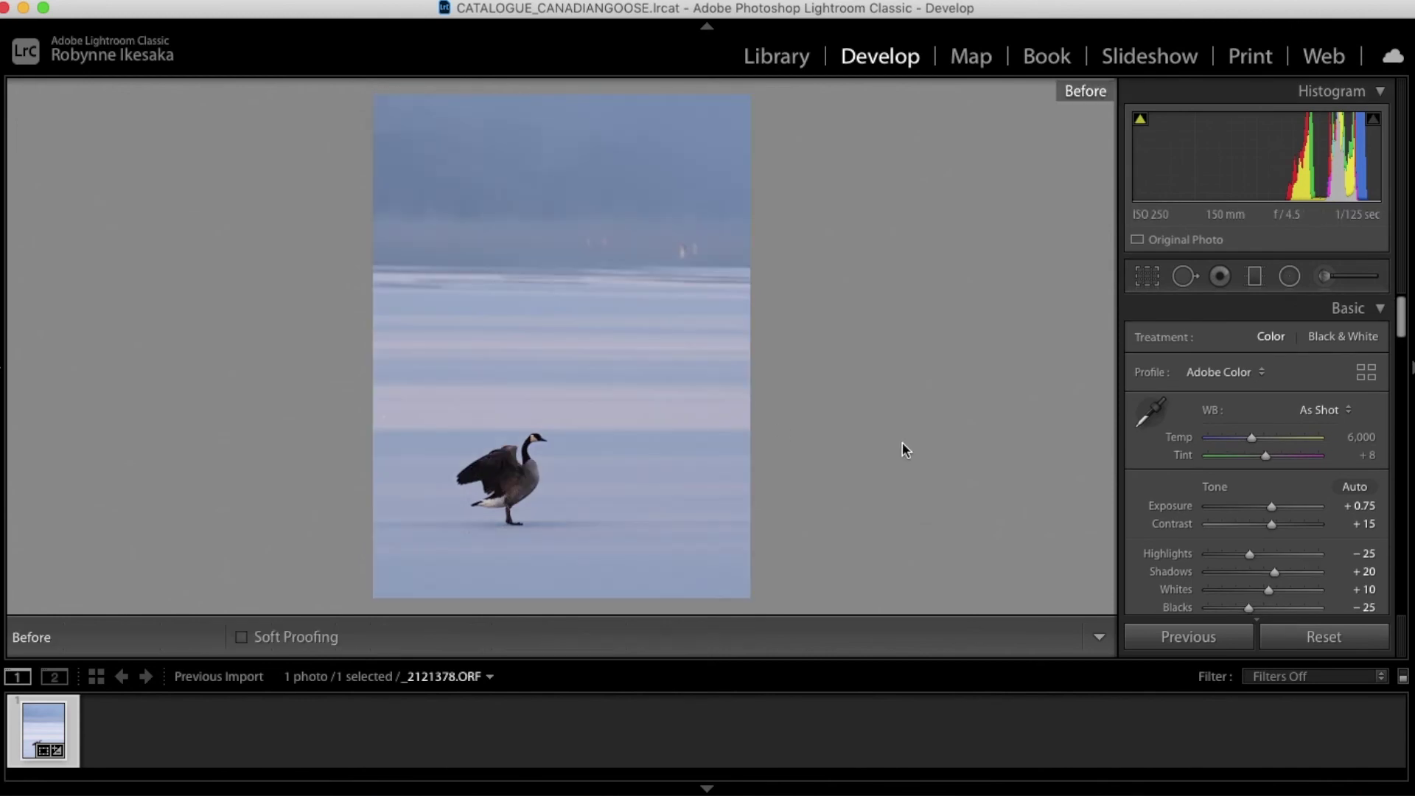
key("backslash")
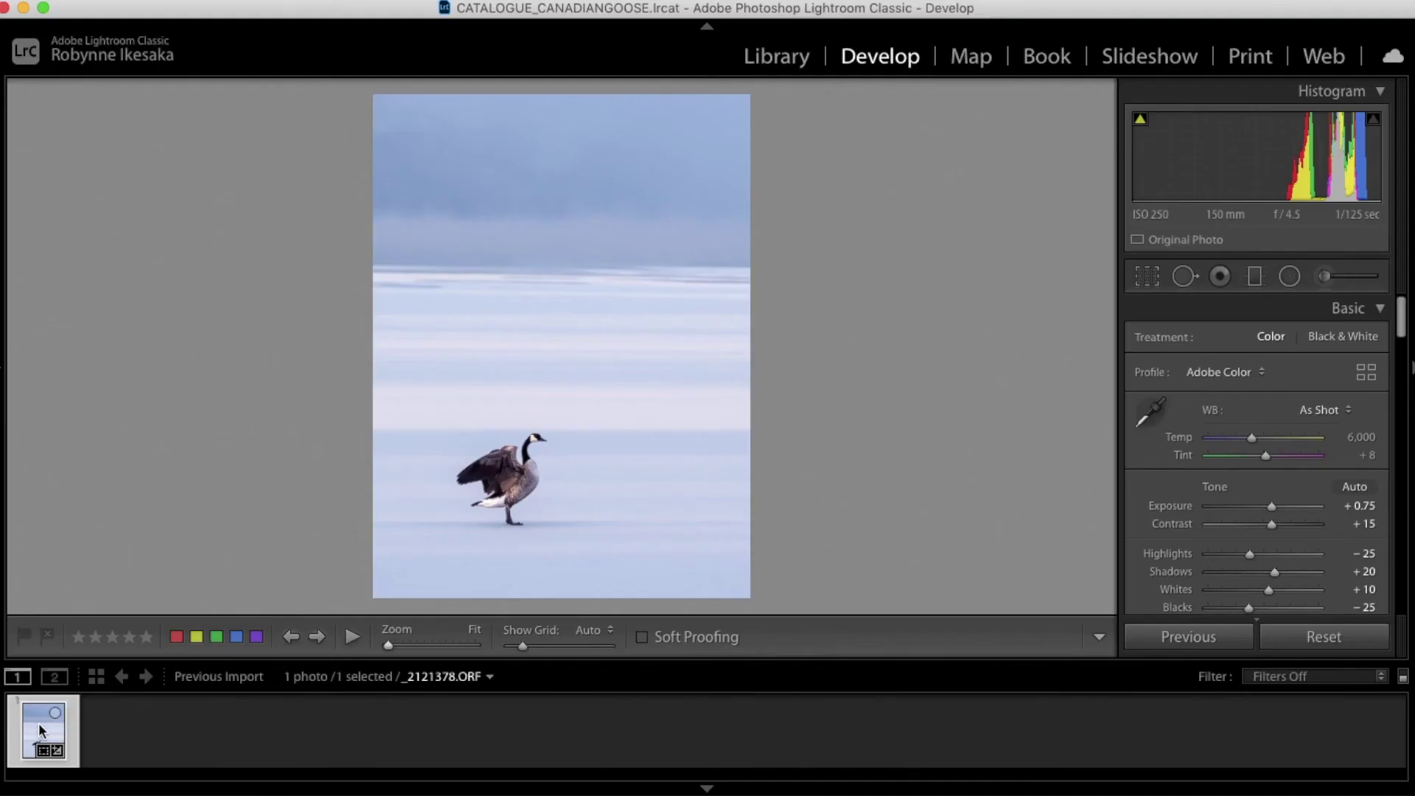
Start exporting the goose photo and browse for its destination to the 21.02.12- CANADIAN GOOSE folder within PHOTOGRAPHY BACKUPS on the MAIN drive
right_click(38, 722)
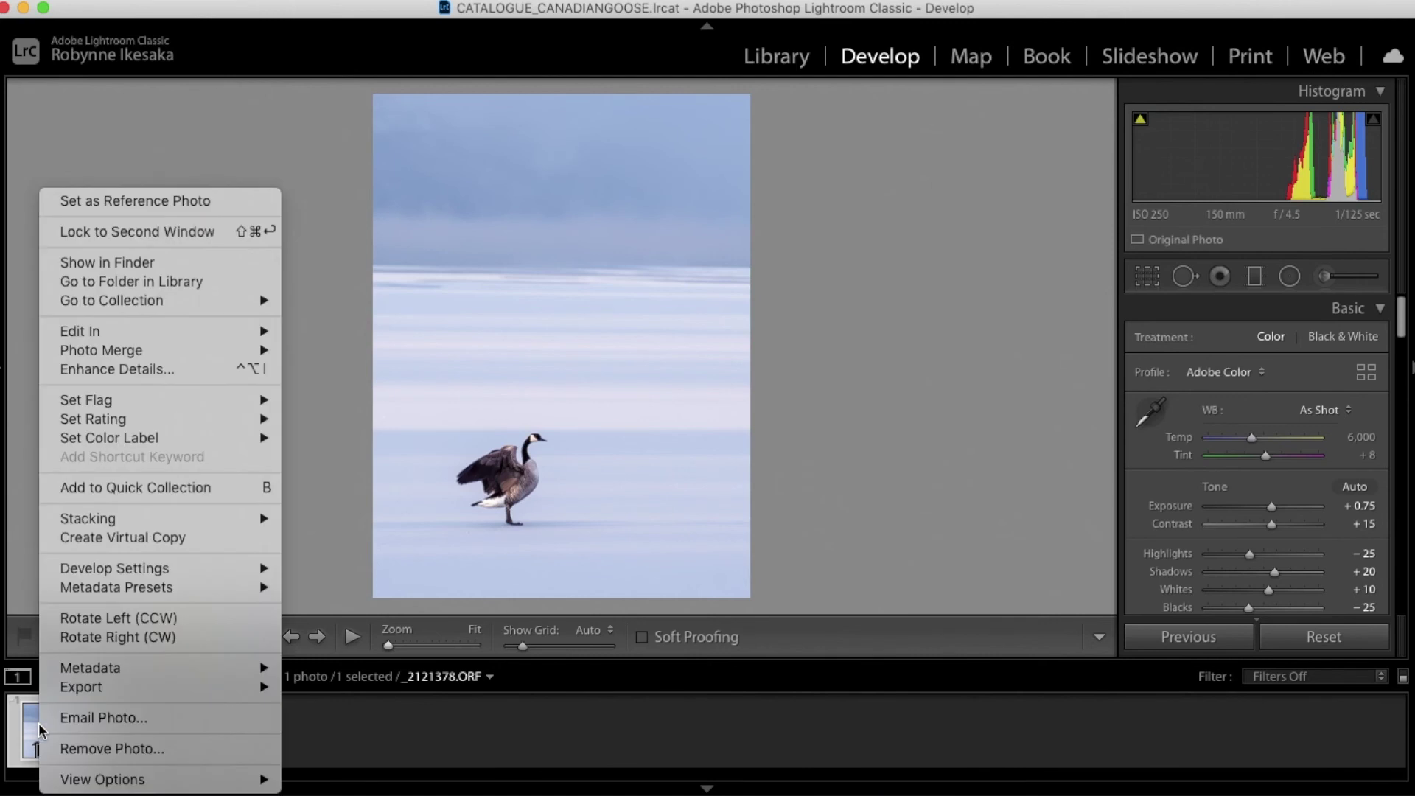
mouse_move(101, 693)
left_click(365, 599)
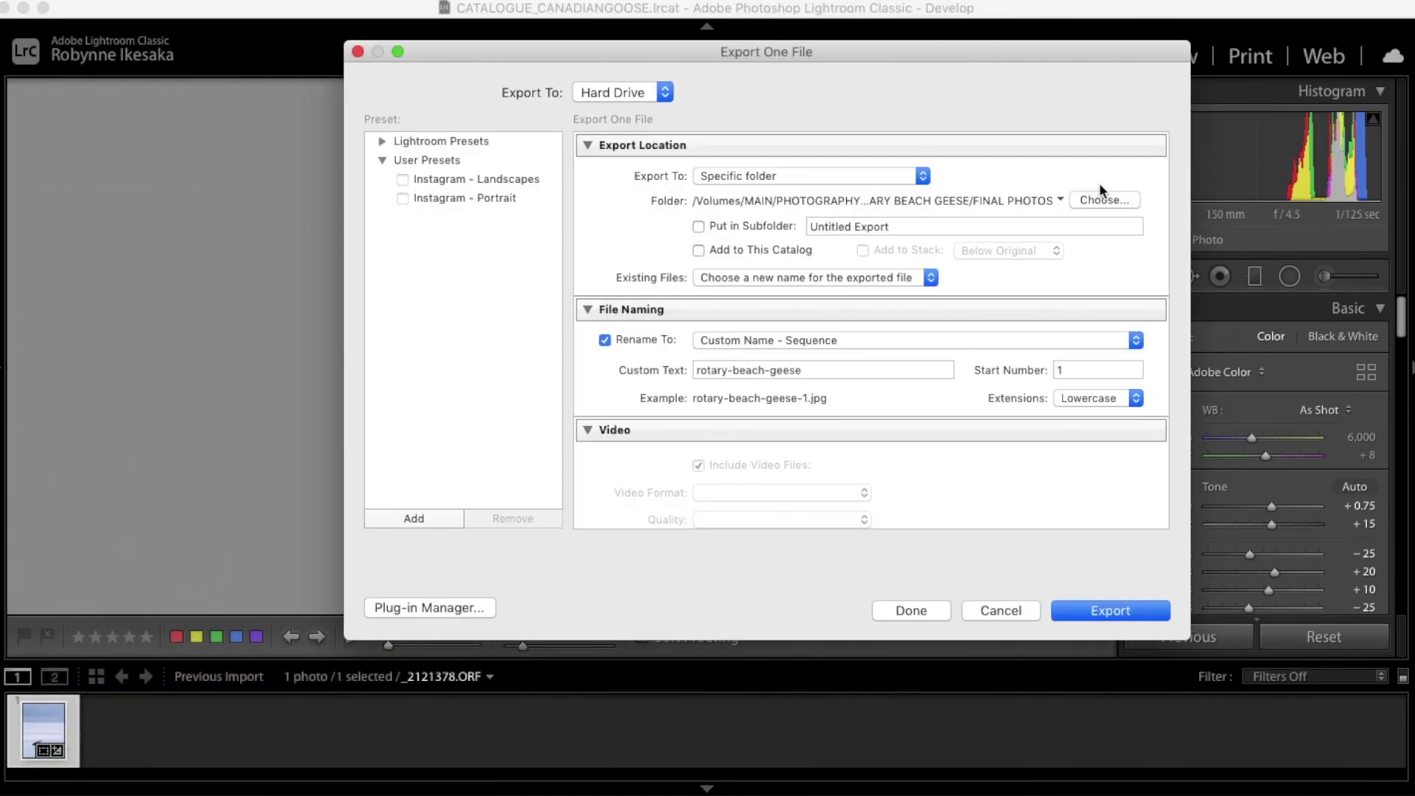
left_click(1103, 199)
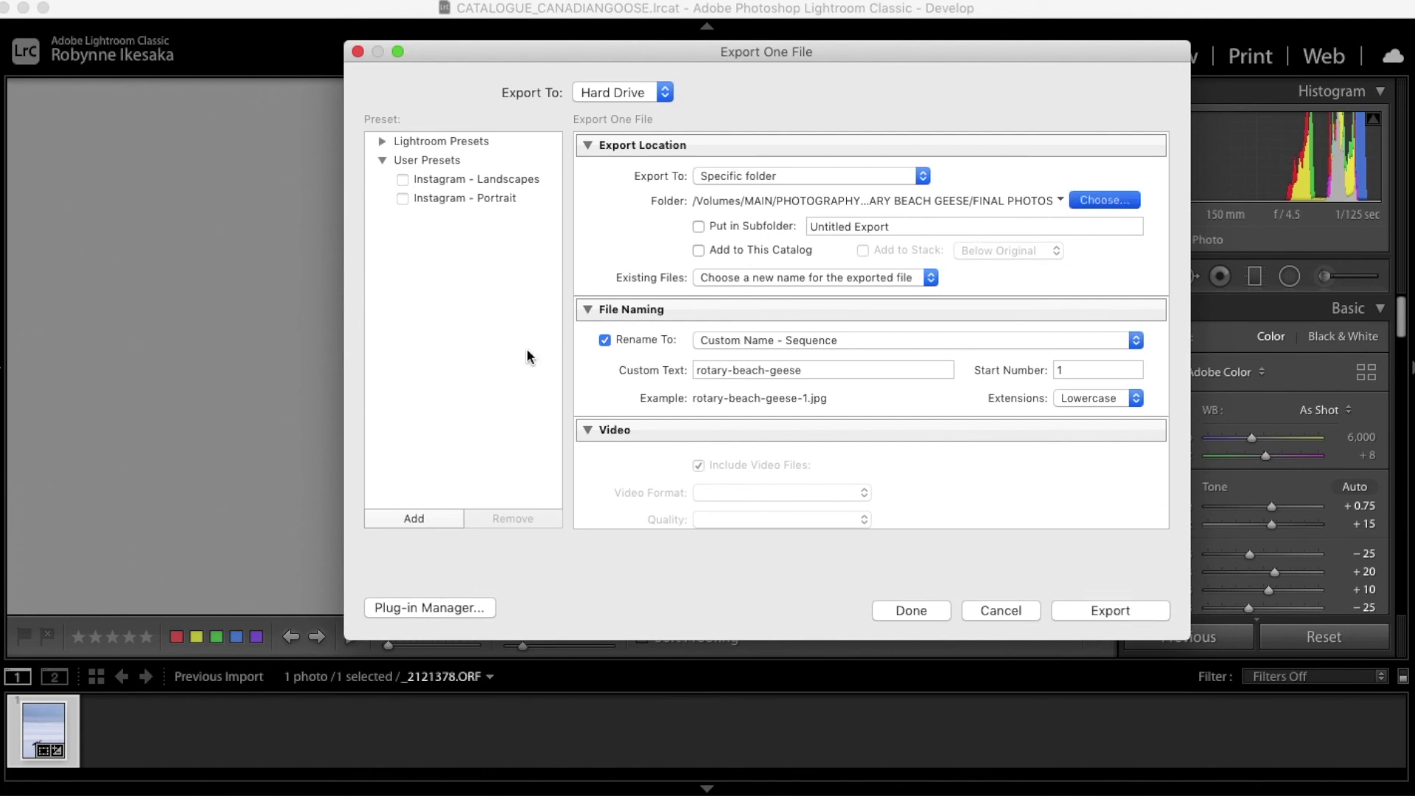
left_click(427, 405)
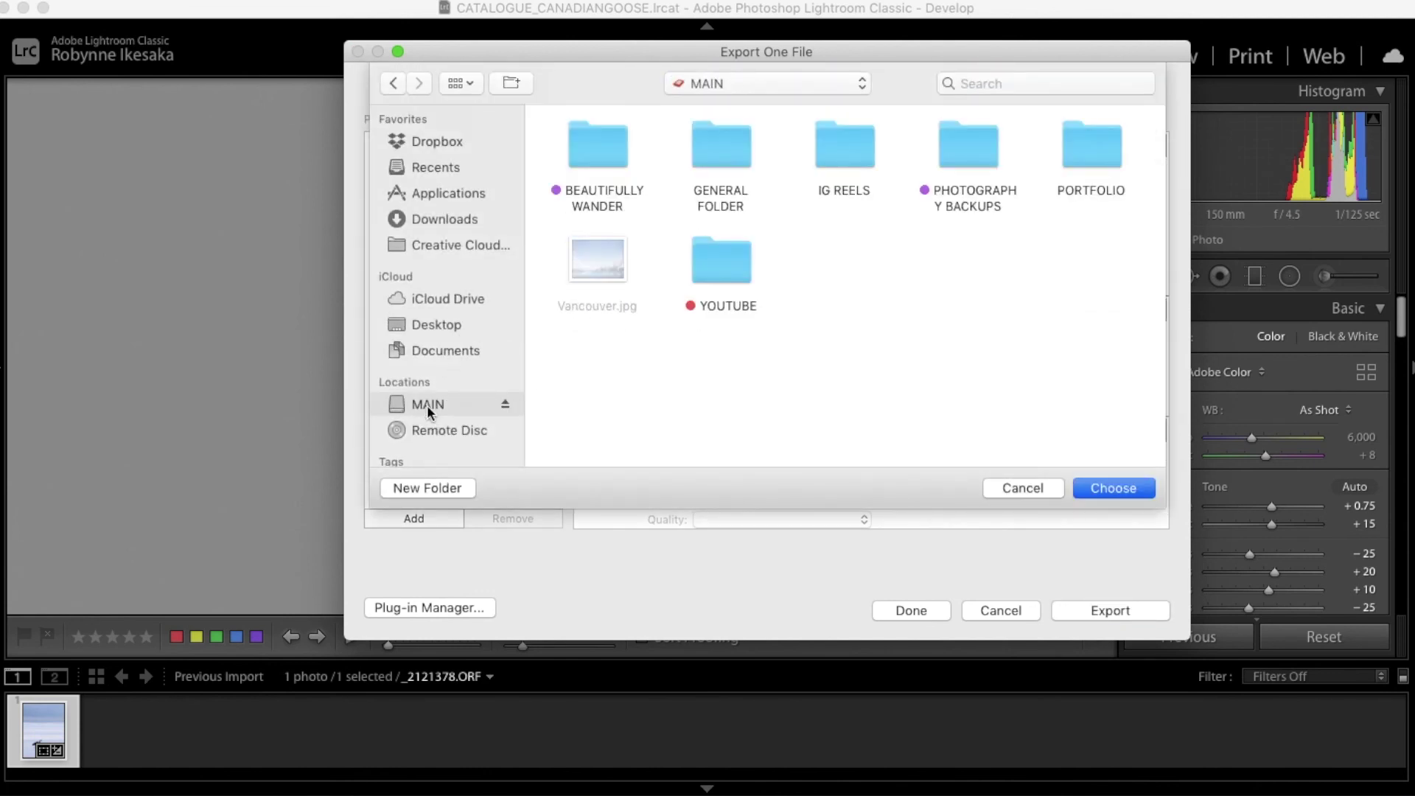
double_click(970, 143)
double_click(935, 141)
scroll(775, 306, "down", 10)
double_click(736, 387)
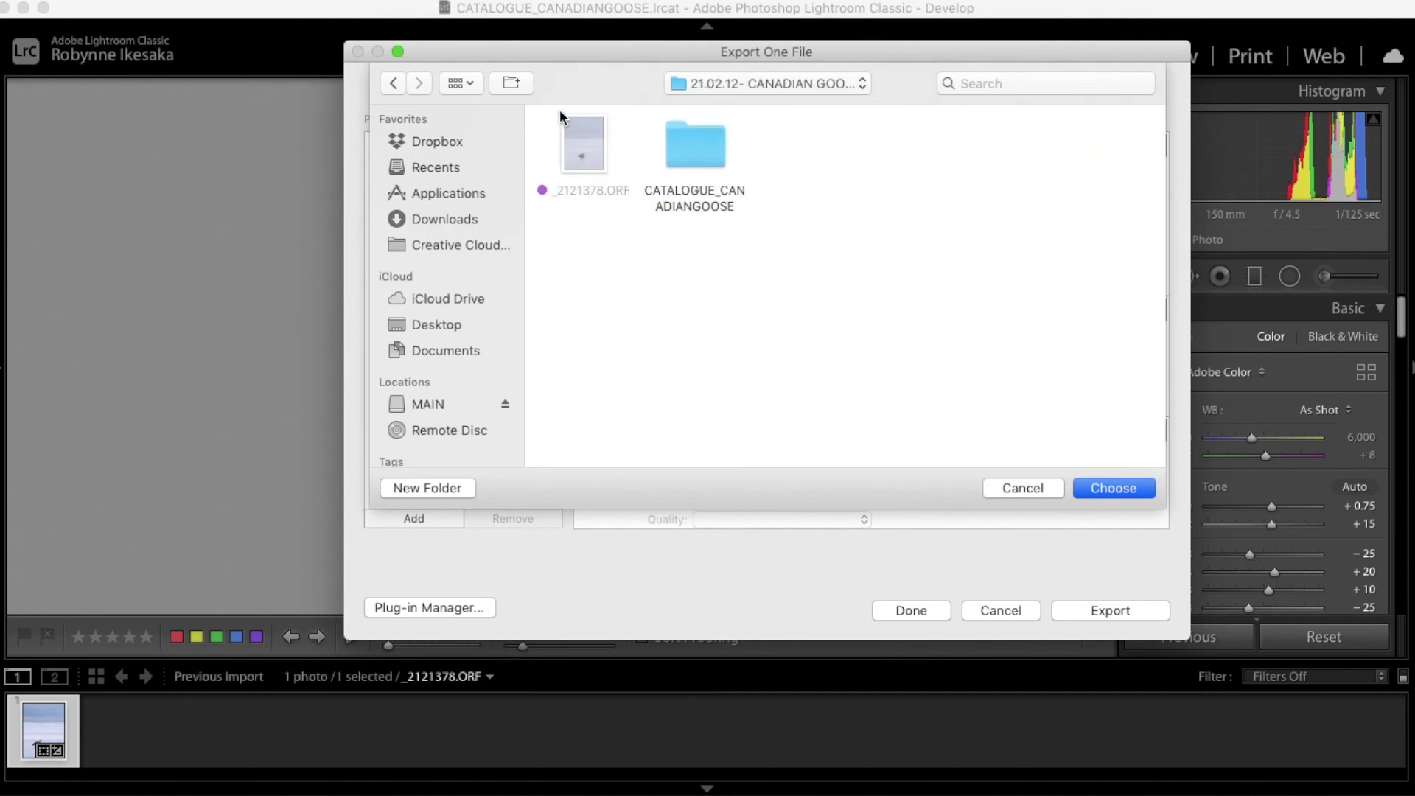
Create a folder named FINAL PHOTOS inside the 21.02.12- CANADIAN GOOSE folder and choose it as the export destination
left_click(507, 84)
type("FINAL PHOTOS")
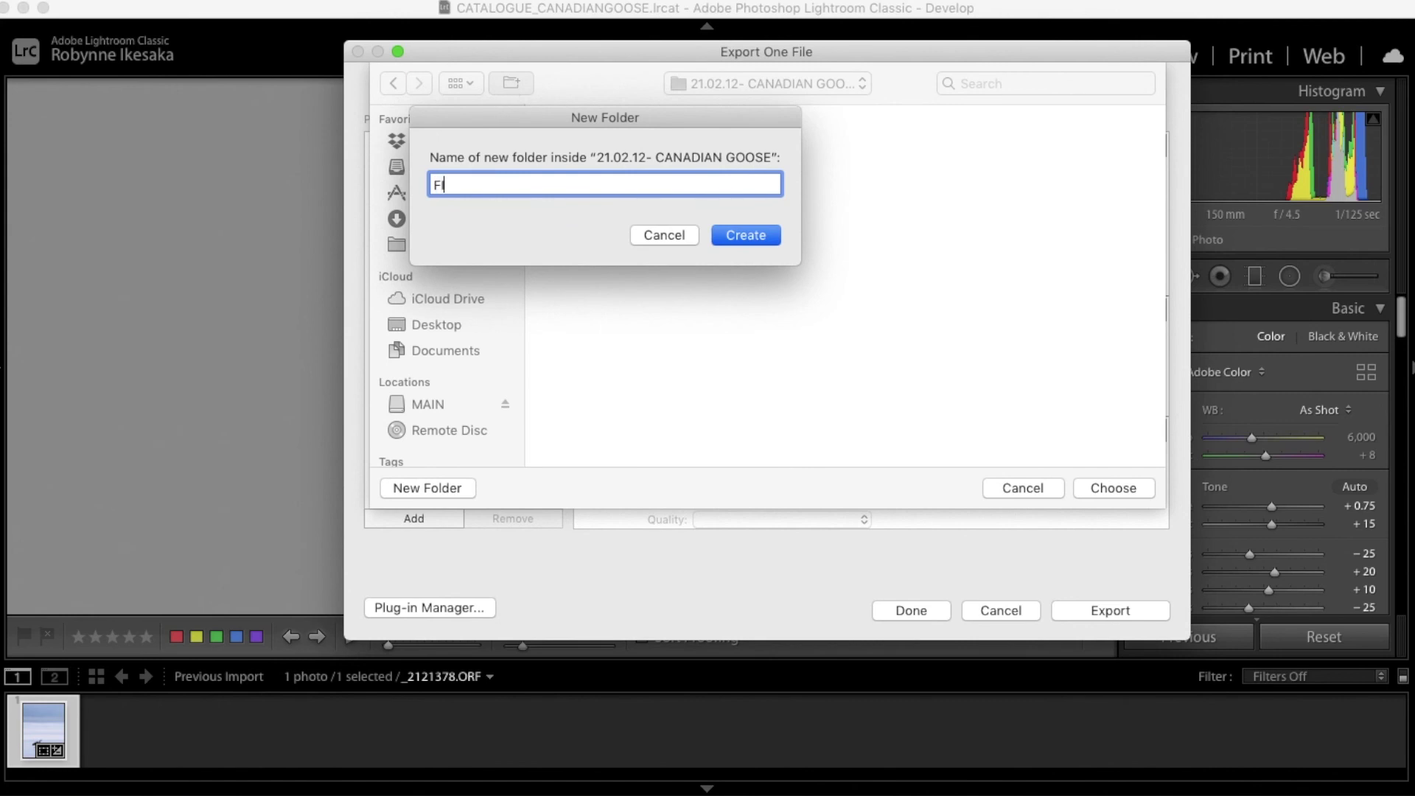
key("Return")
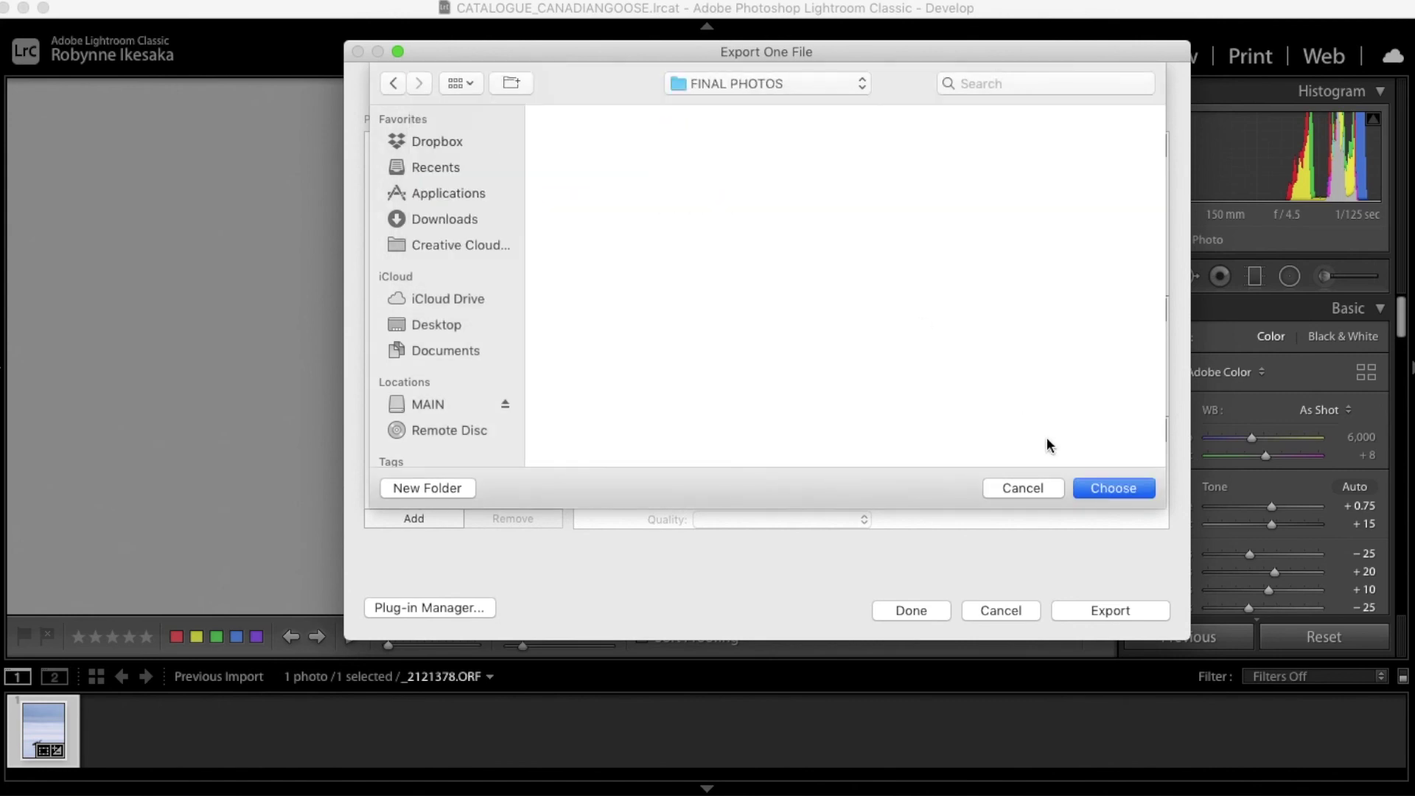
left_click(1098, 486)
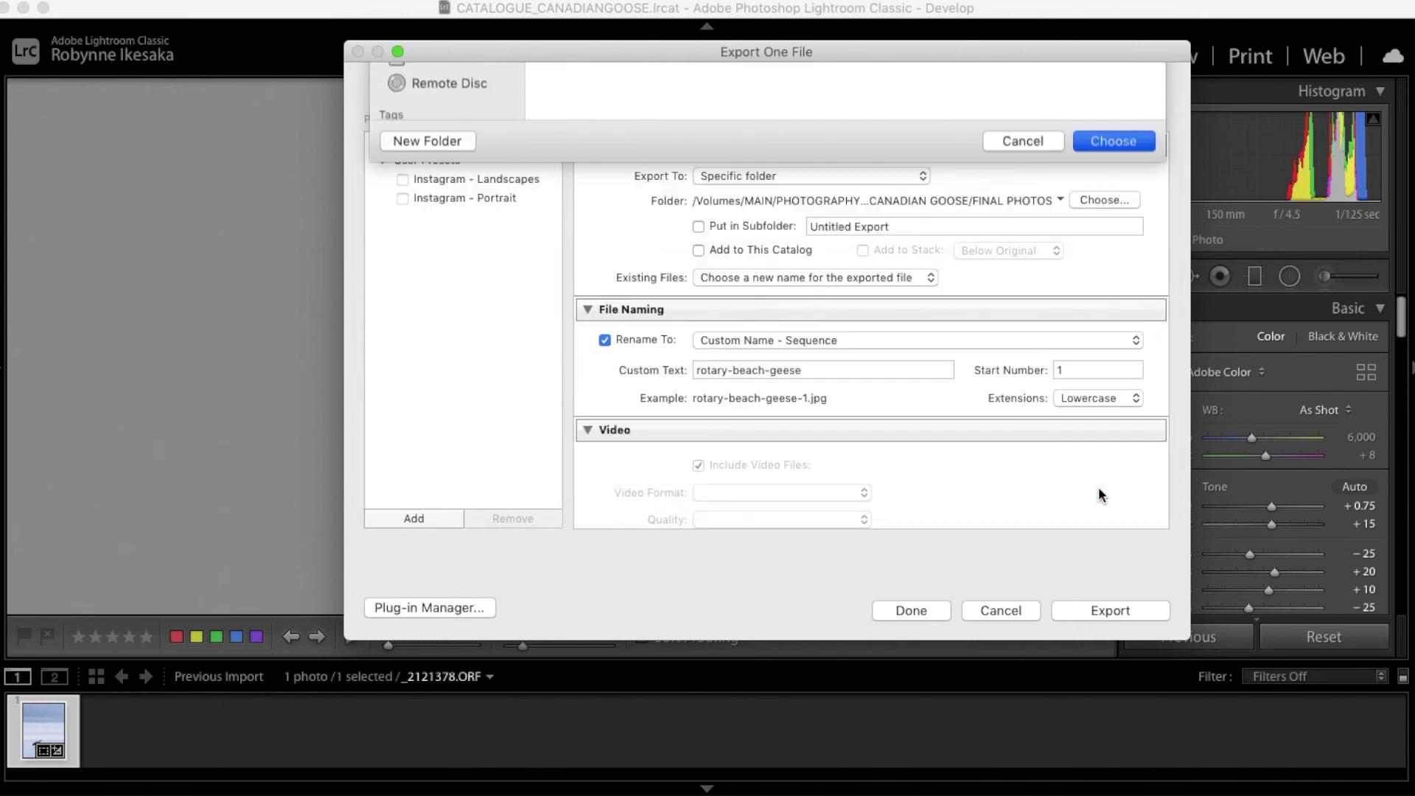
Set the custom text of the exported file name to canadian-goose
left_click(832, 372)
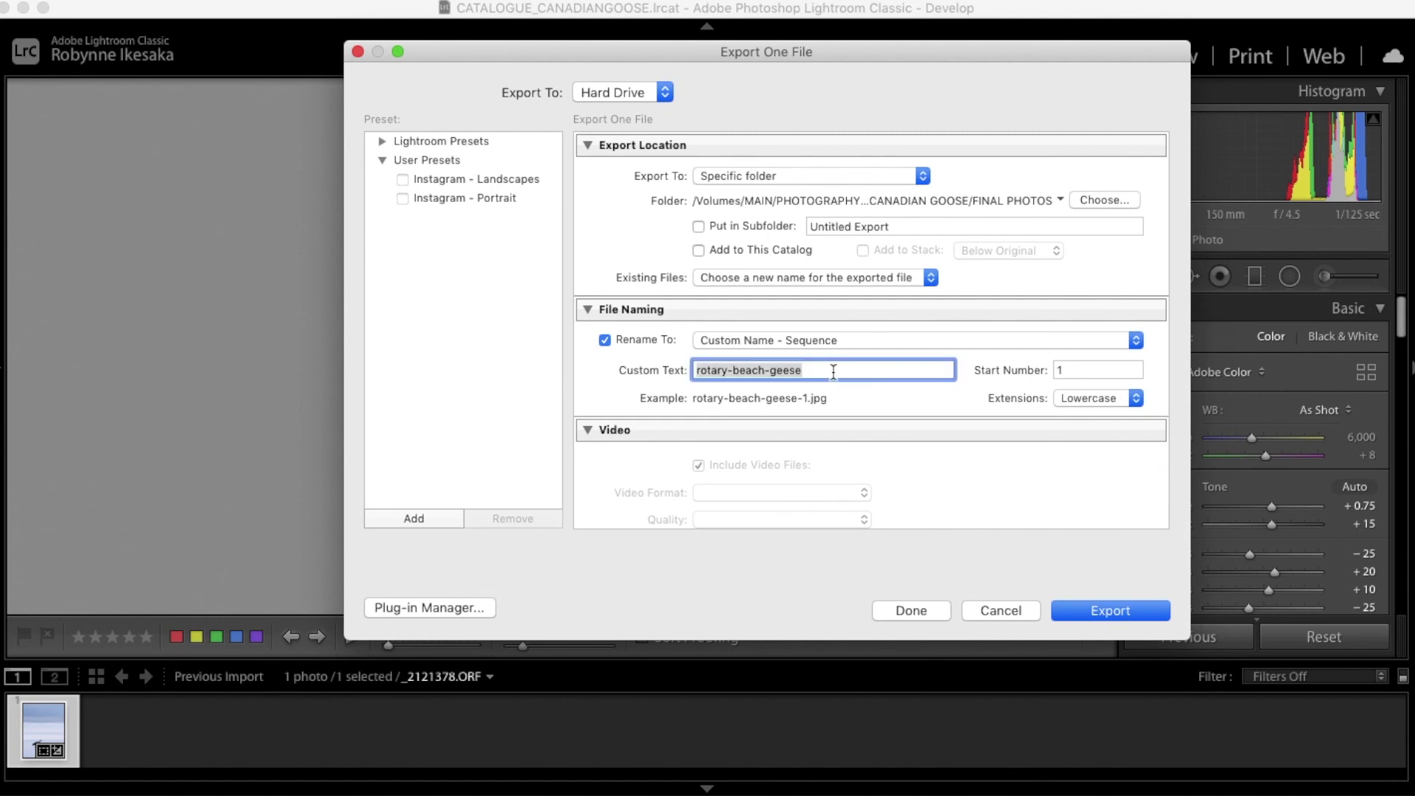
type("canad-an")
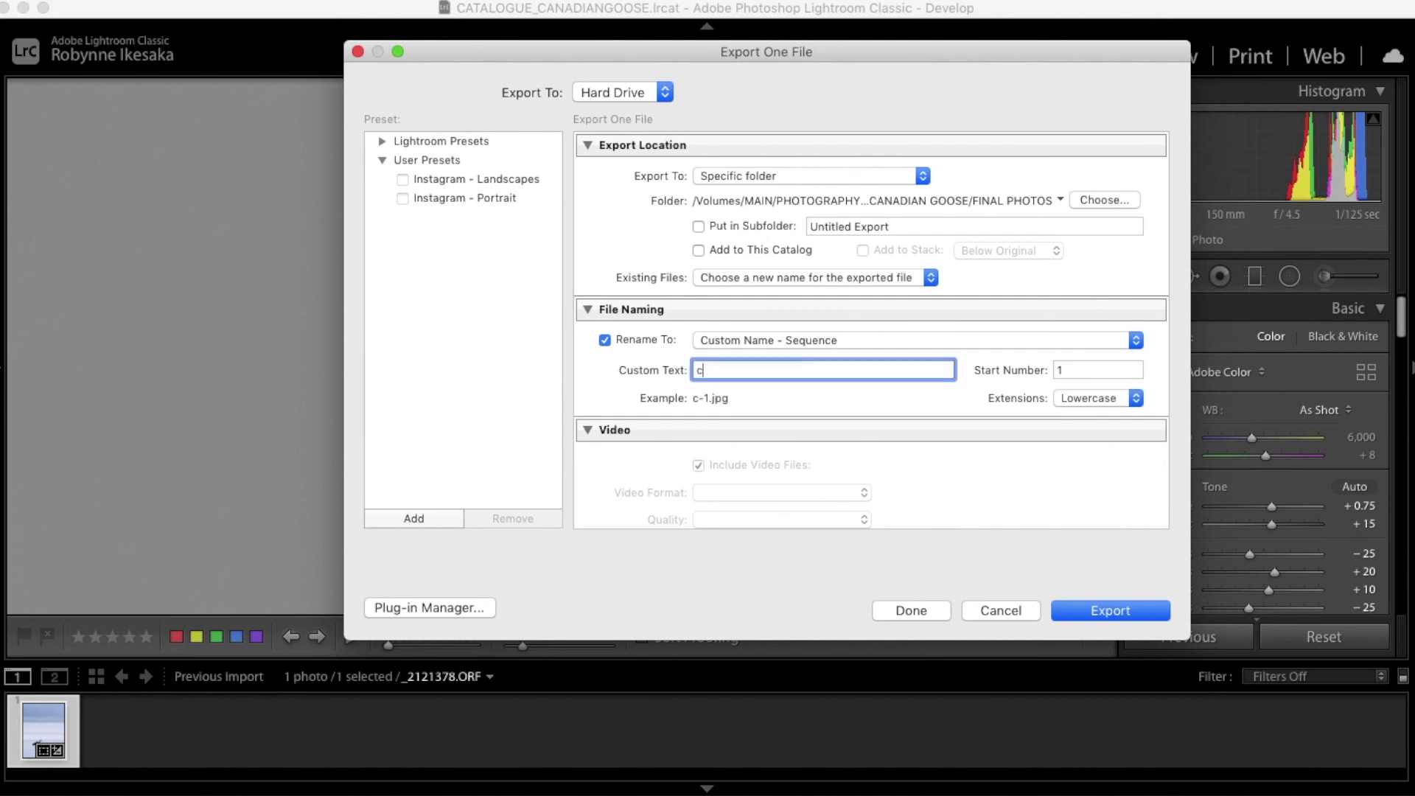
key("BackSpace")
key("BackSpace")
key("BackSpace")
type("ian-goose")
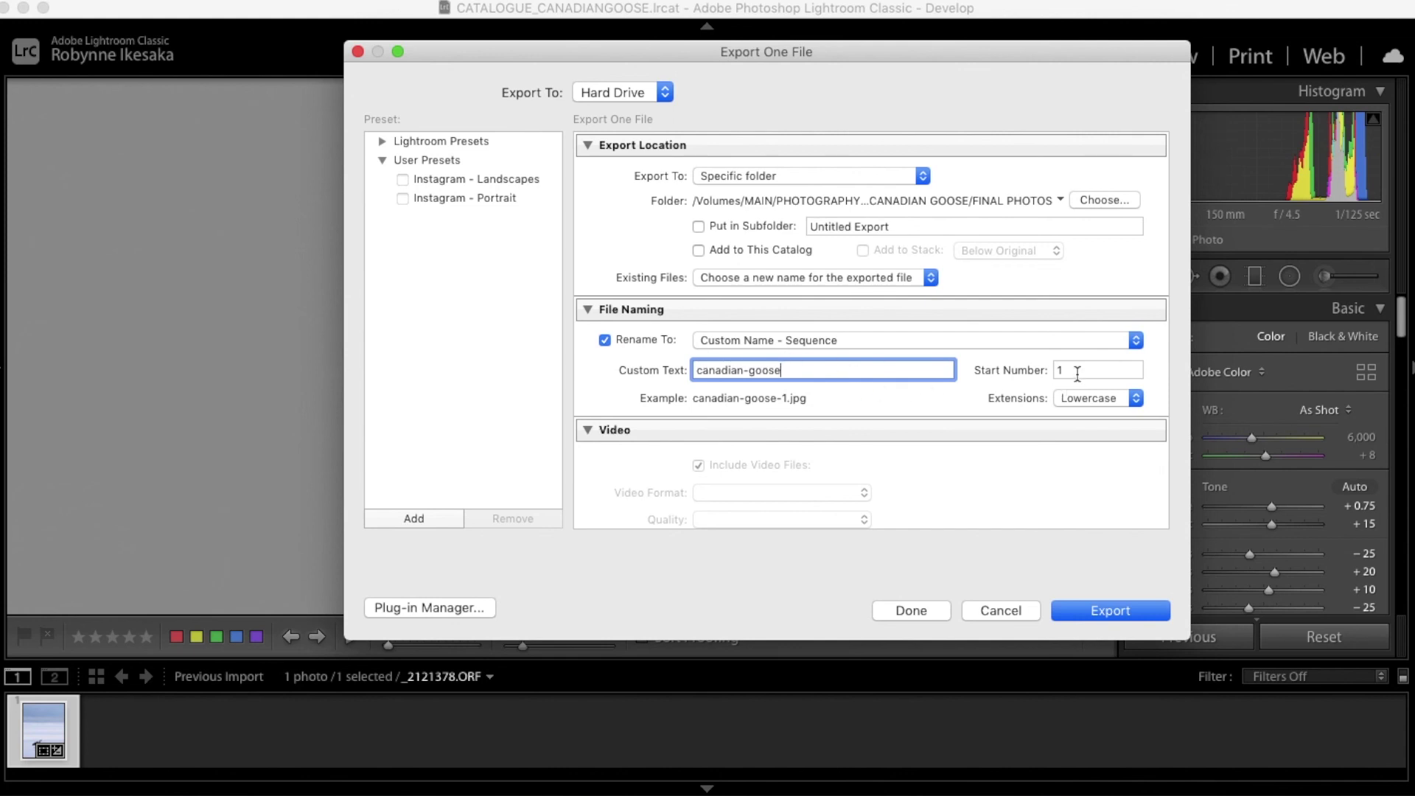
Review the remaining file, sizing, sharpening, metadata and watermark settings, and export the photo as a JPEG with them as they are
scroll(1067, 346, "down", 4)
scroll(944, 304, "down", 6)
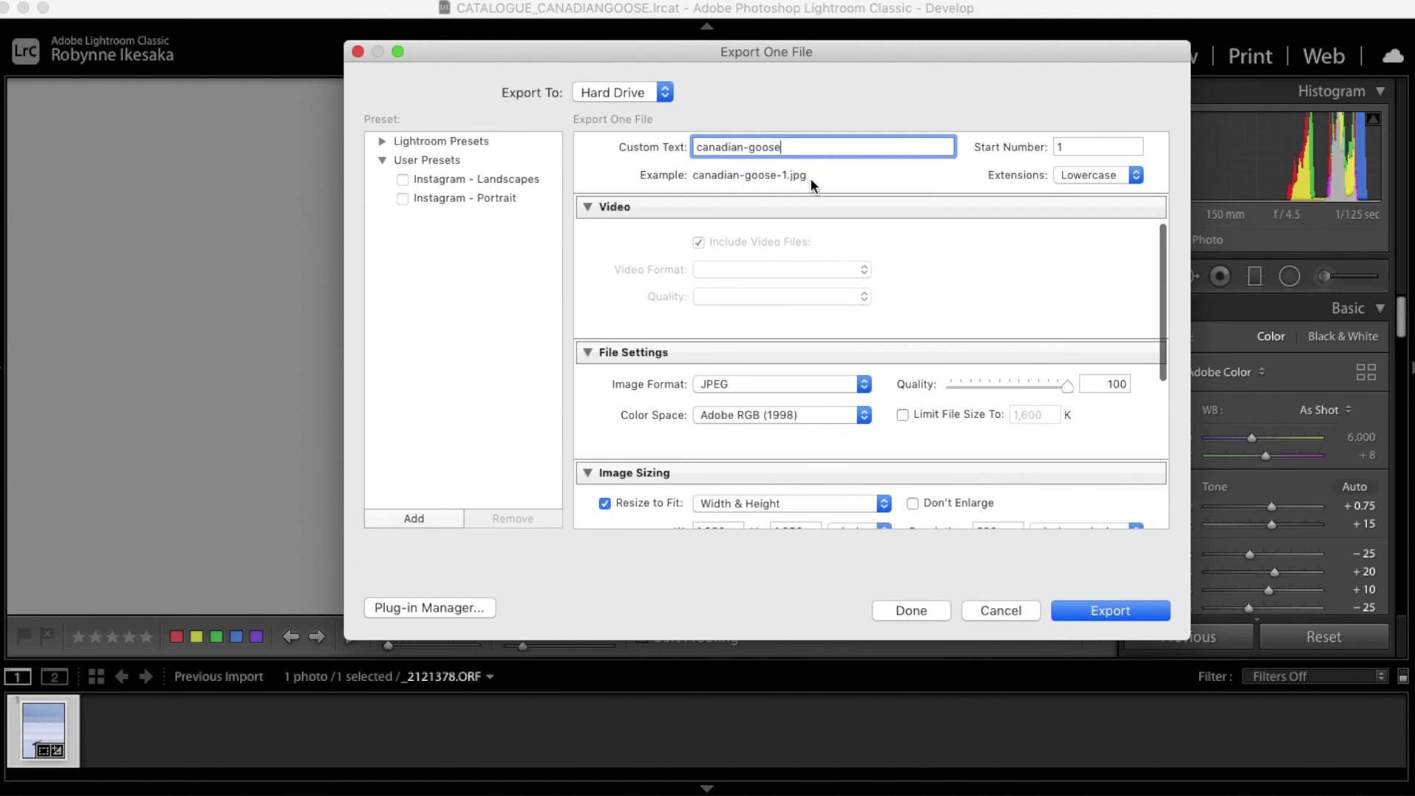
scroll(810, 179, "down", 10)
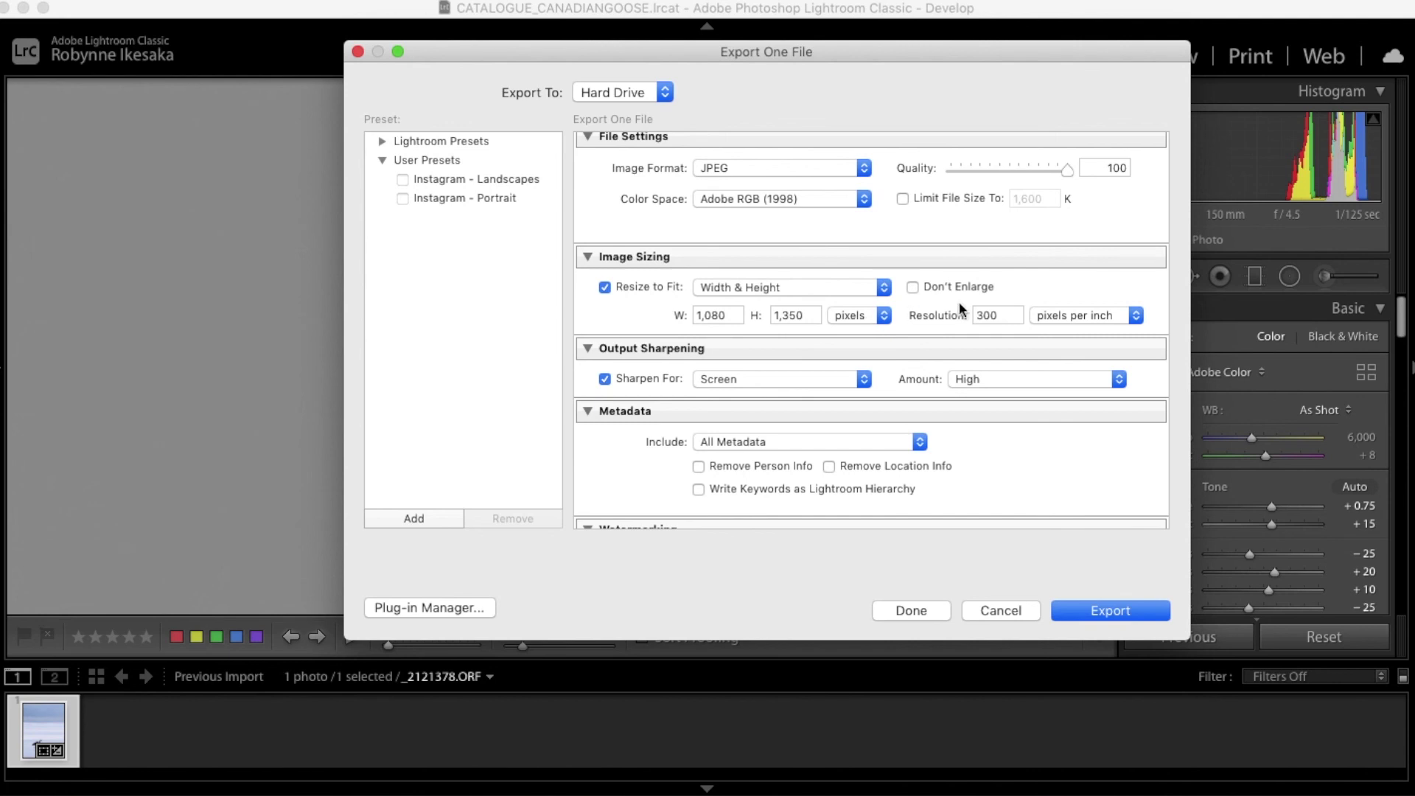
scroll(960, 304, "down", 5)
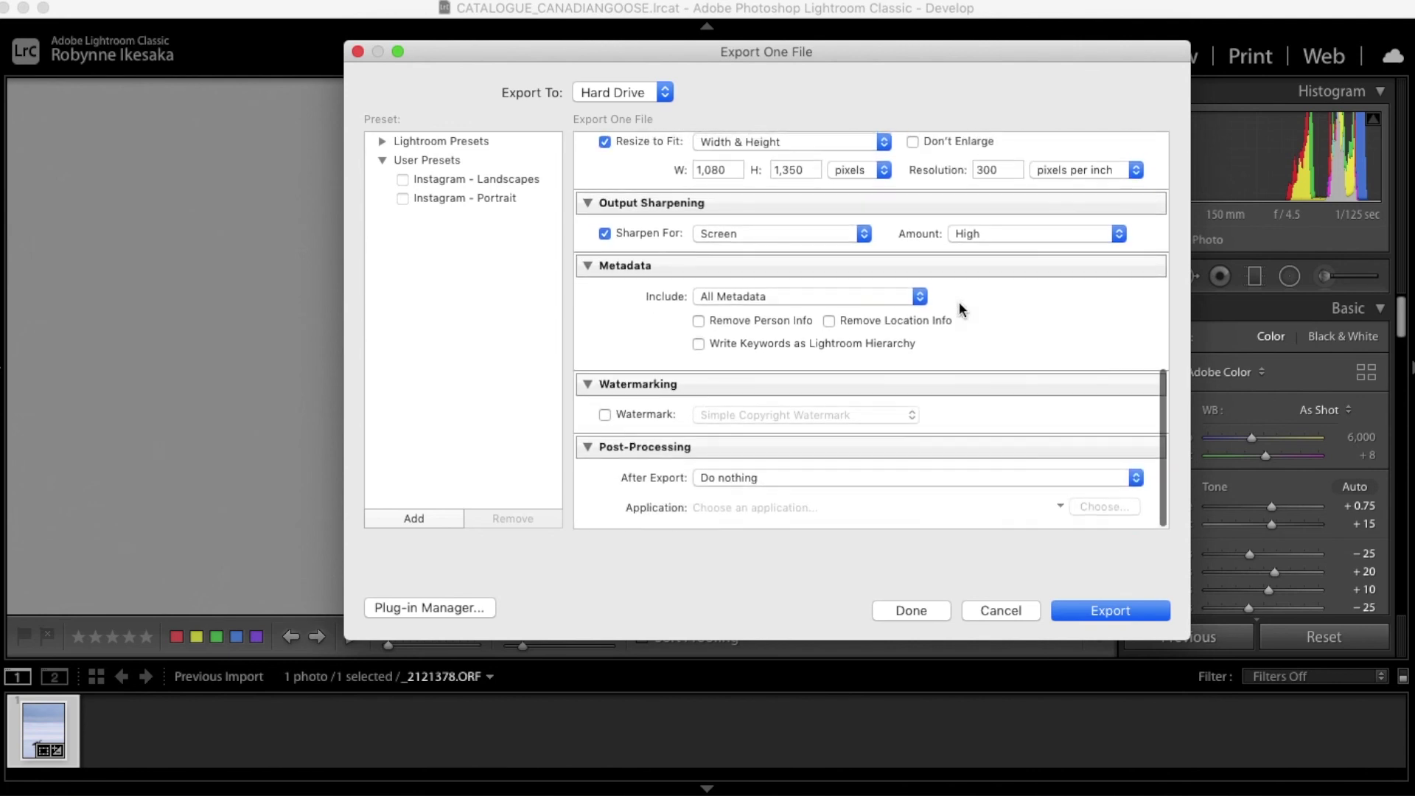
left_click(1085, 606)
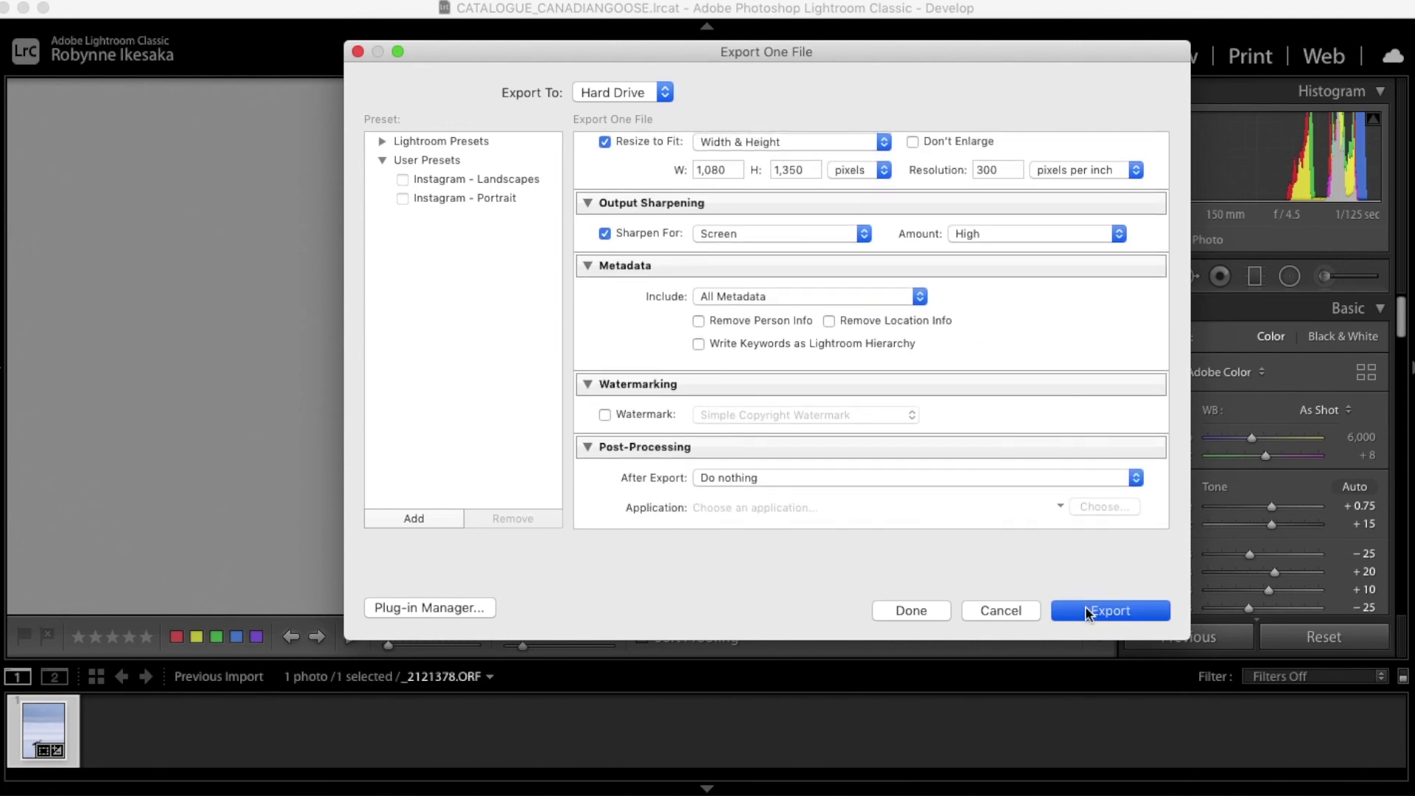